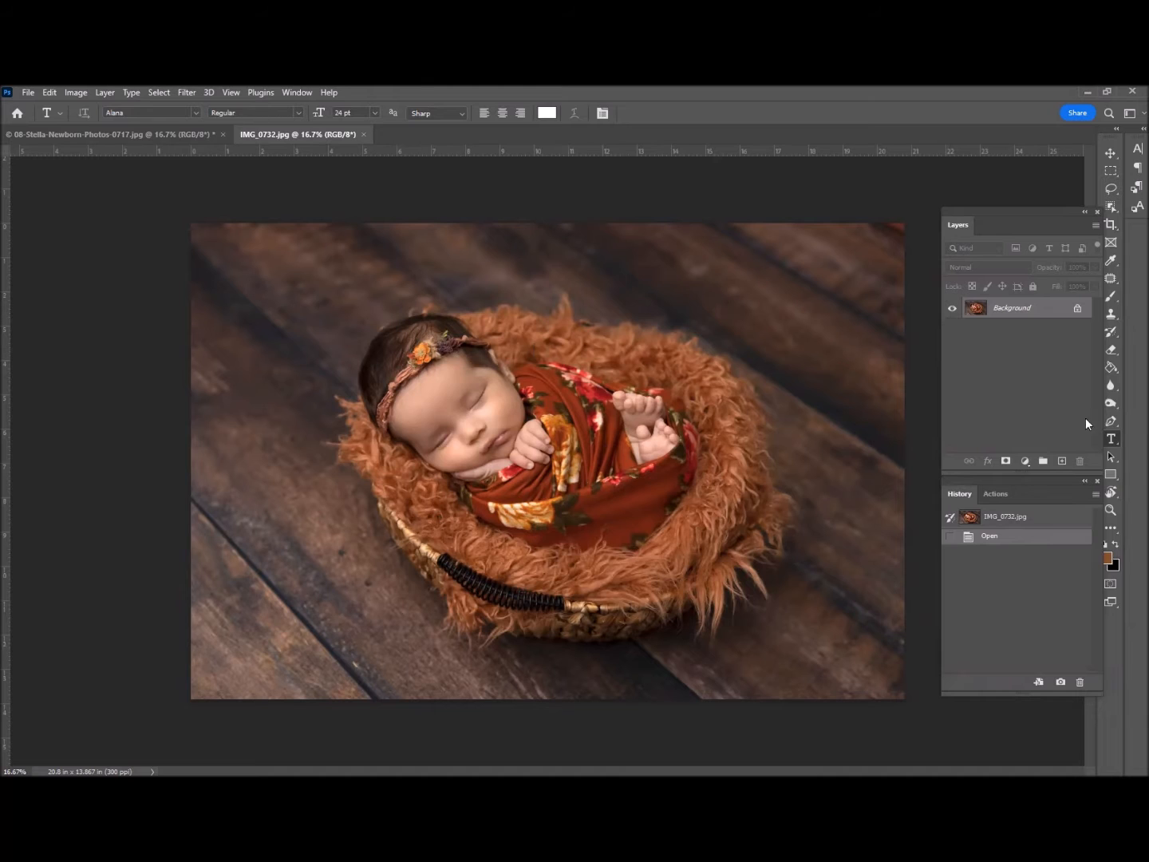
Start the Crop tool on the basket photo with the 1 : 1 (Square) ratio
{"action": "left_click", "coordinate": [1109, 170]}
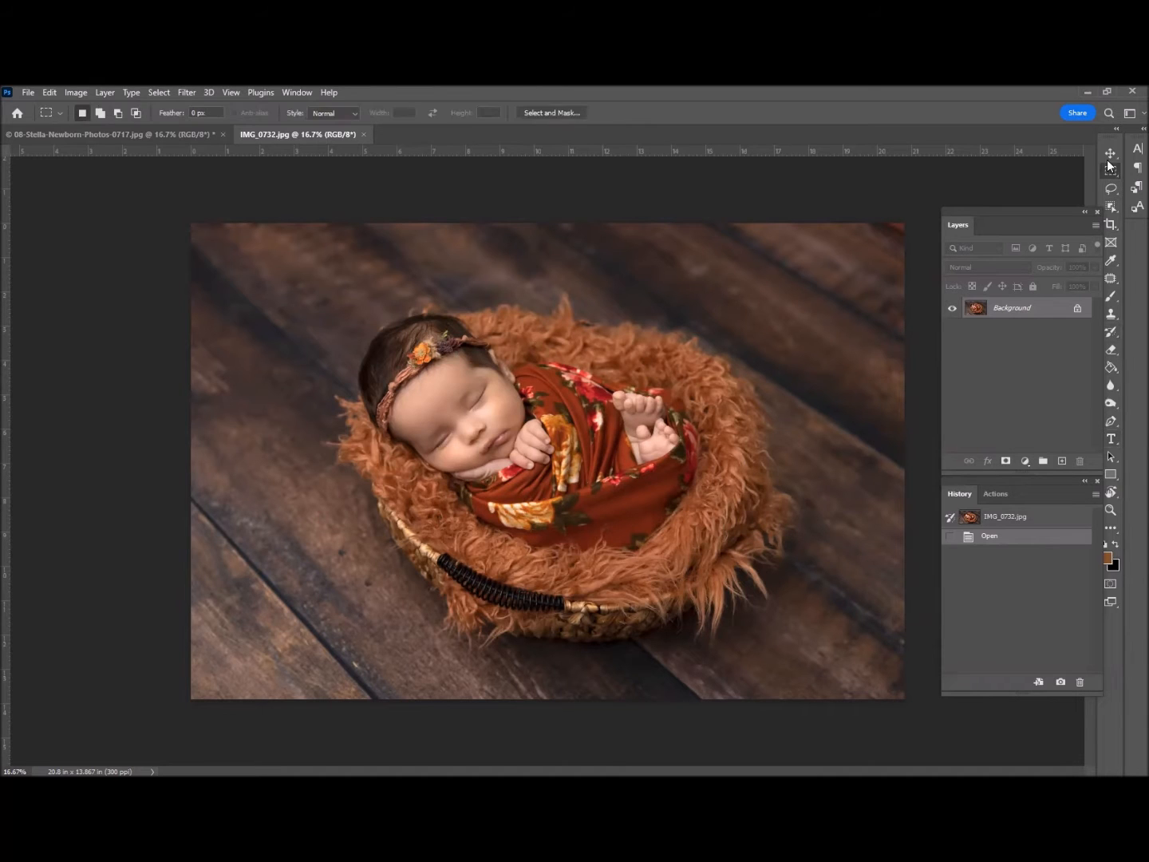
{"action": "left_click", "coordinate": [1114, 226]}
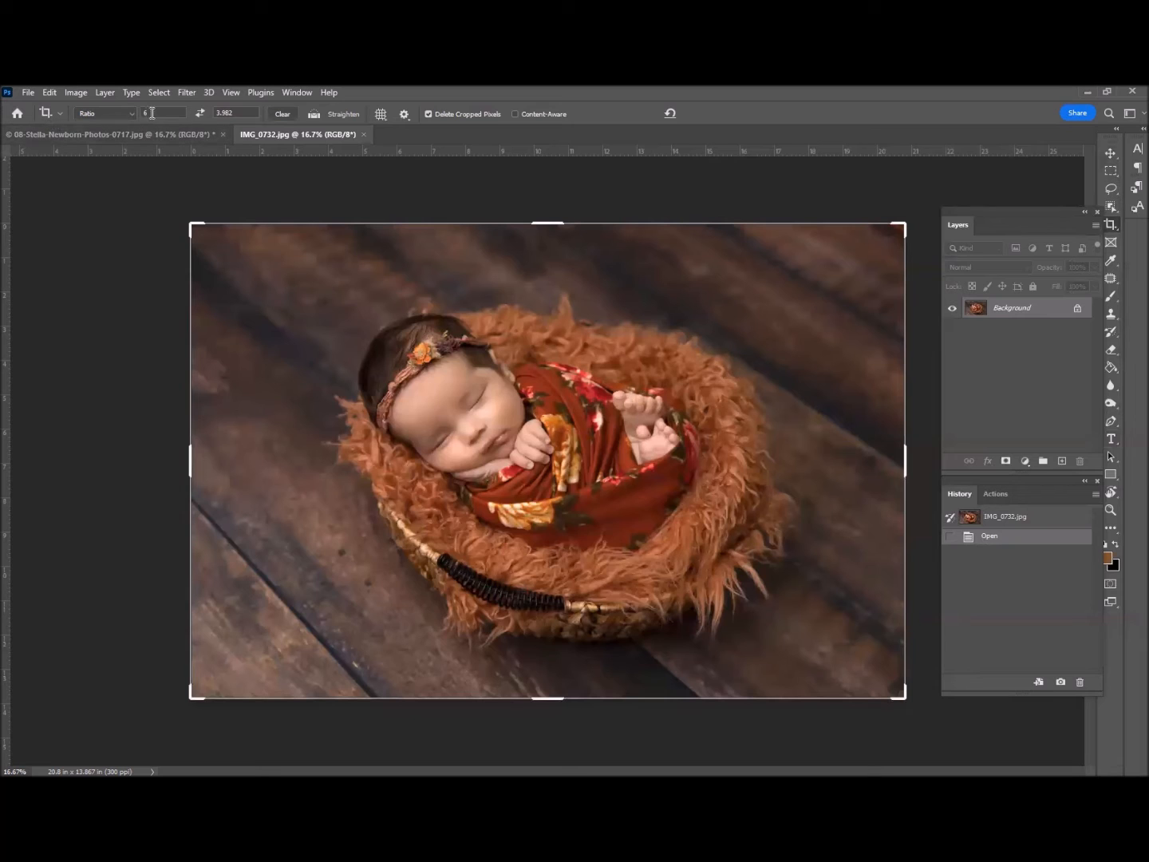
{"action": "left_click", "coordinate": [98, 112]}
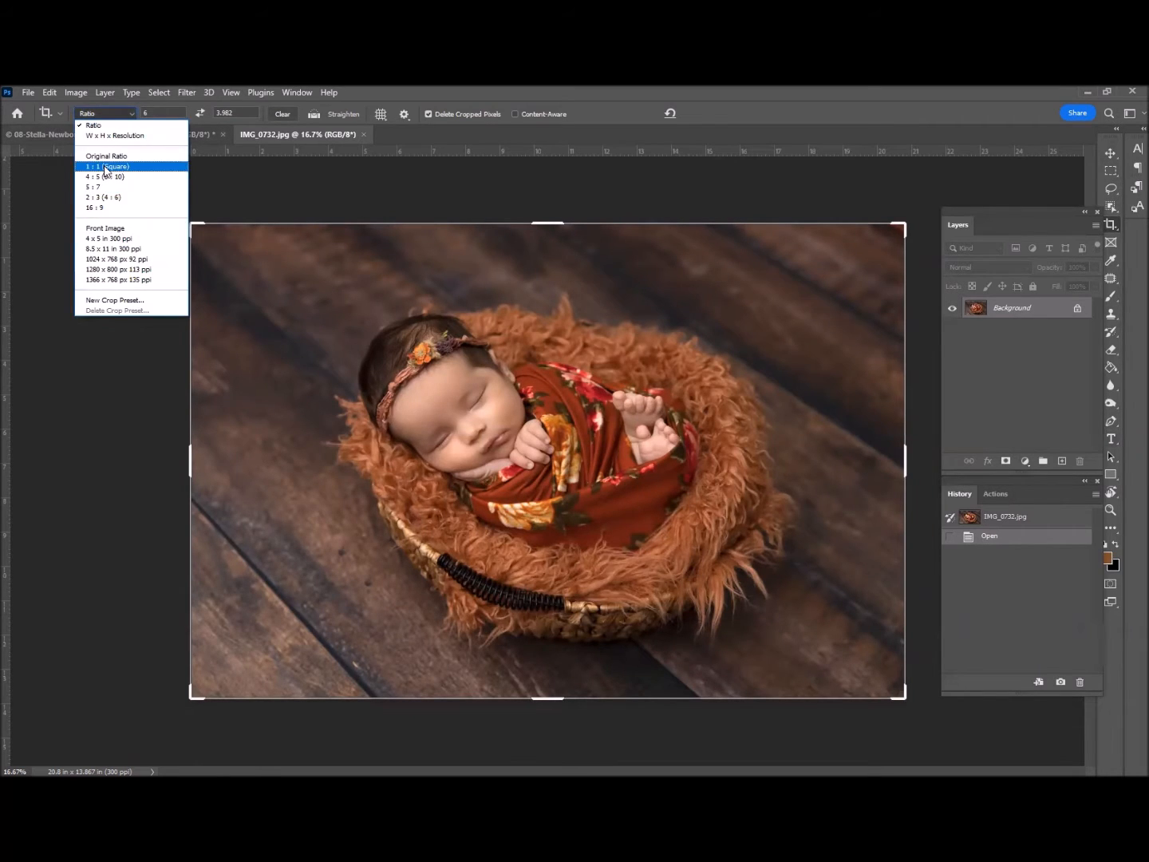
{"action": "left_click", "coordinate": [106, 166]}
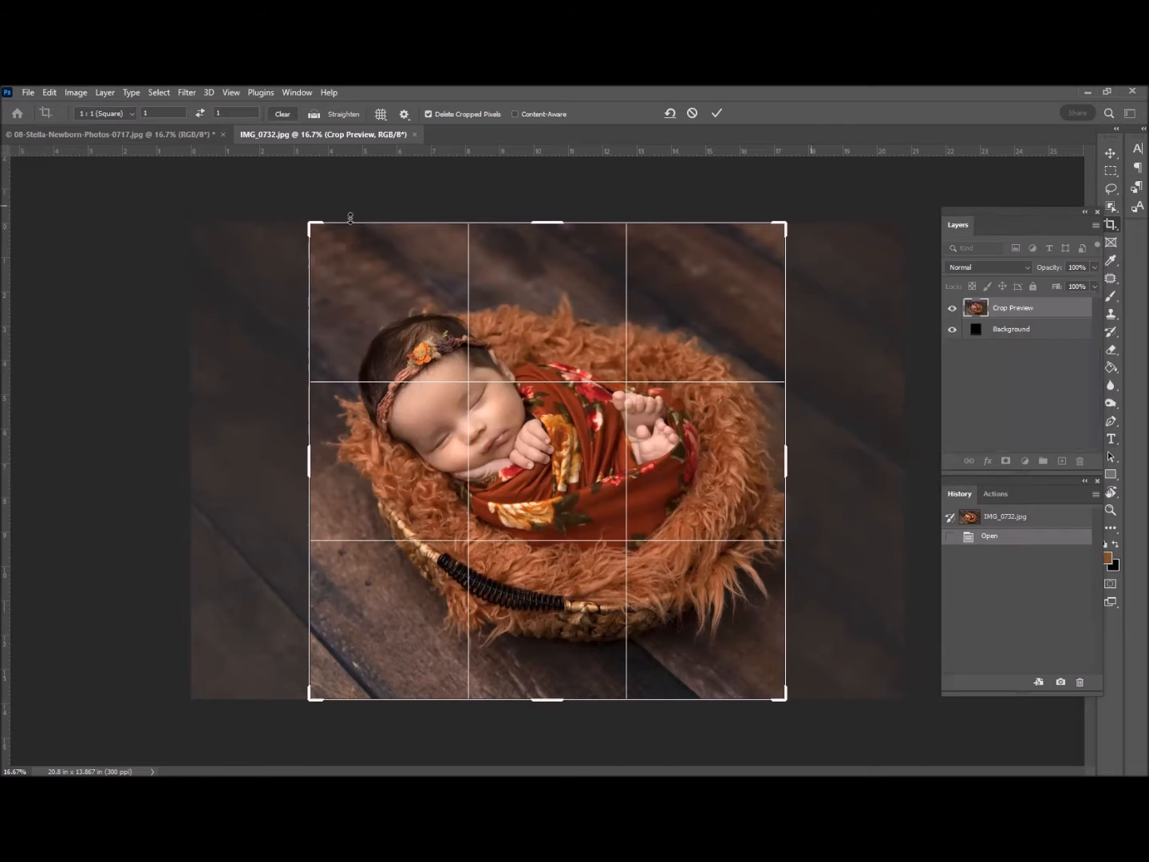
Clear both custom crop ratio values and switch the crop to W x H x Resolution
{"action": "left_click", "coordinate": [128, 112]}
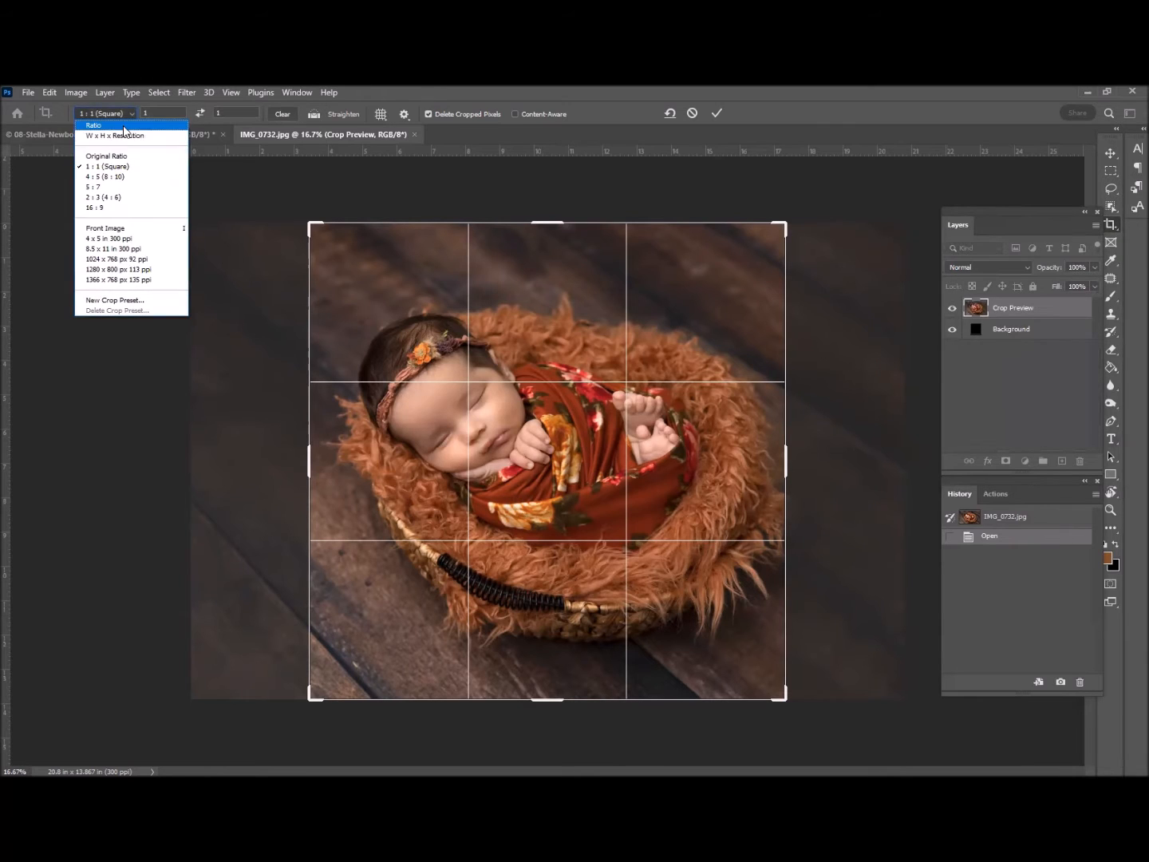
{"action": "left_click", "coordinate": [123, 119]}
{"action": "left_click", "coordinate": [153, 111]}
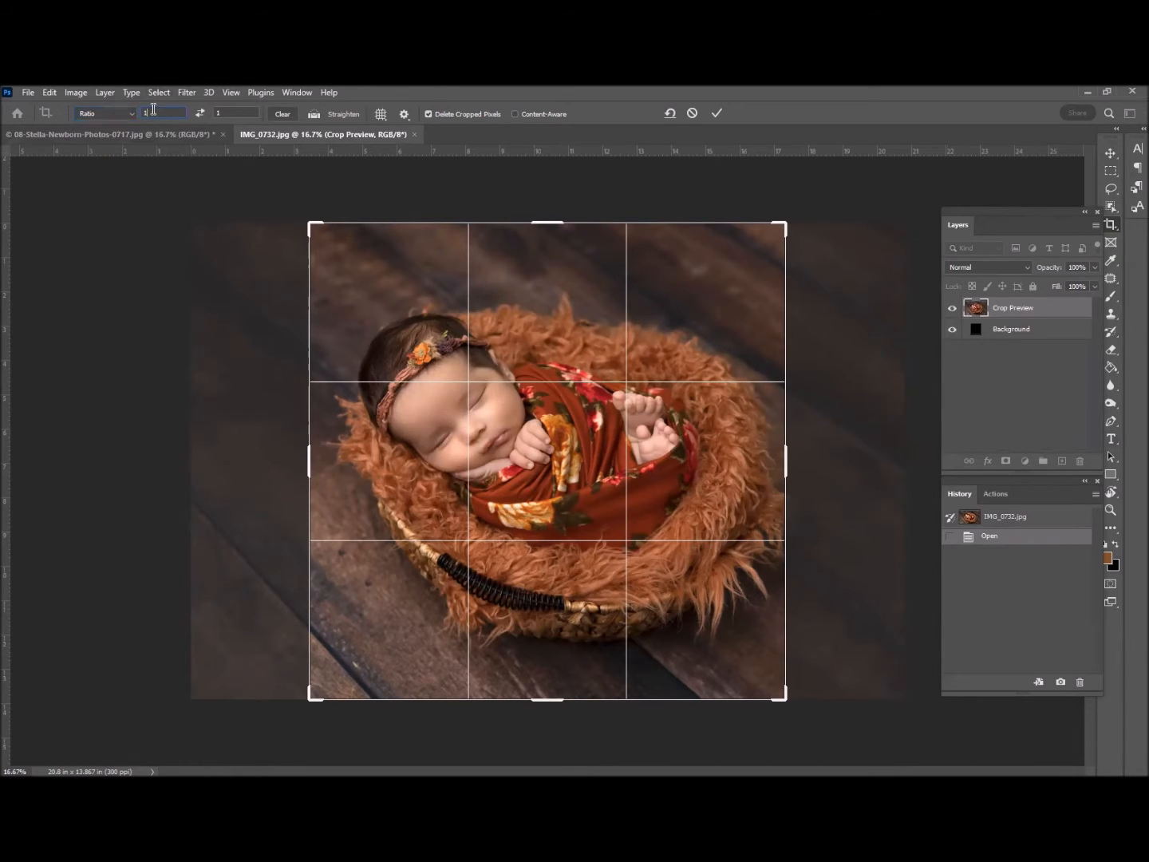
{"action": "key", "text": "BackSpace"}
{"action": "left_click", "coordinate": [220, 113]}
{"action": "key", "text": "BackSpace"}
{"action": "left_click", "coordinate": [127, 112]}
{"action": "left_click", "coordinate": [125, 133]}
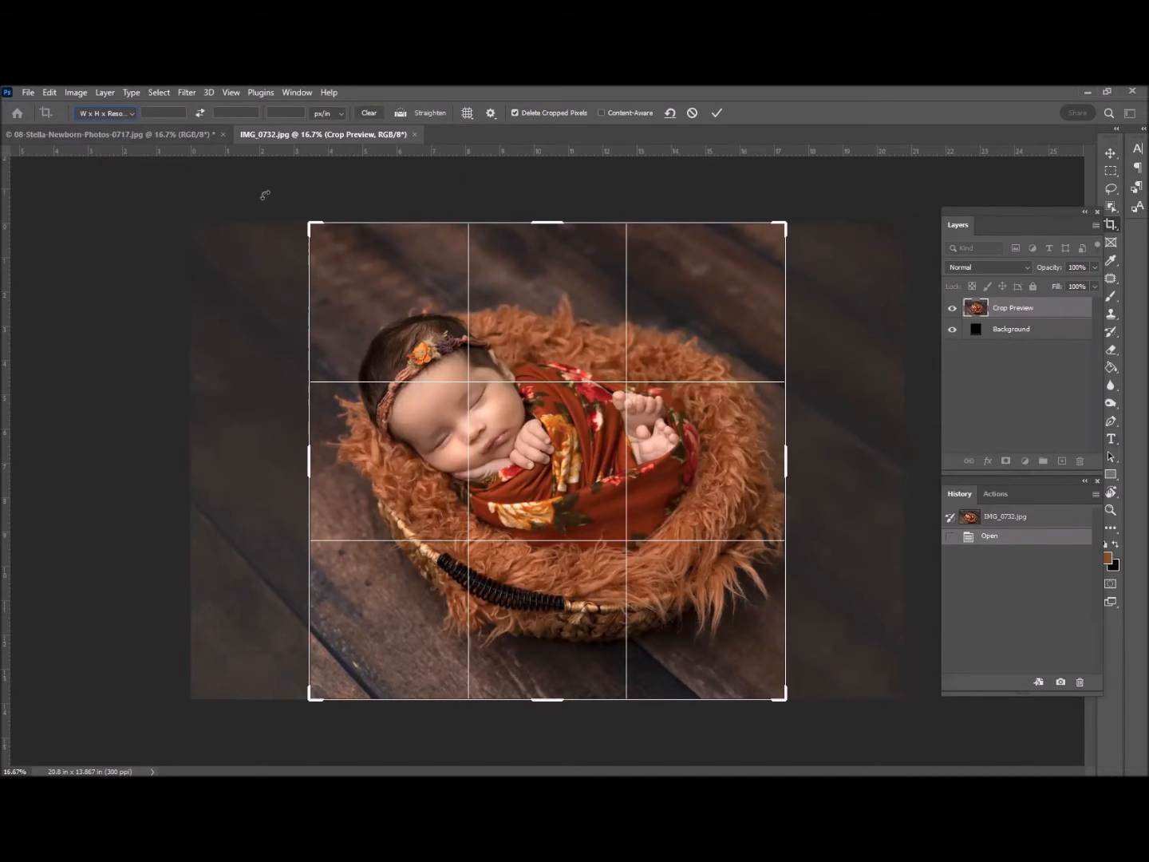
{"action": "left_click", "coordinate": [171, 112]}
Try the 1 : 1 (Square) crop preset and return the crop to Original Ratio
{"action": "left_click", "coordinate": [106, 113]}
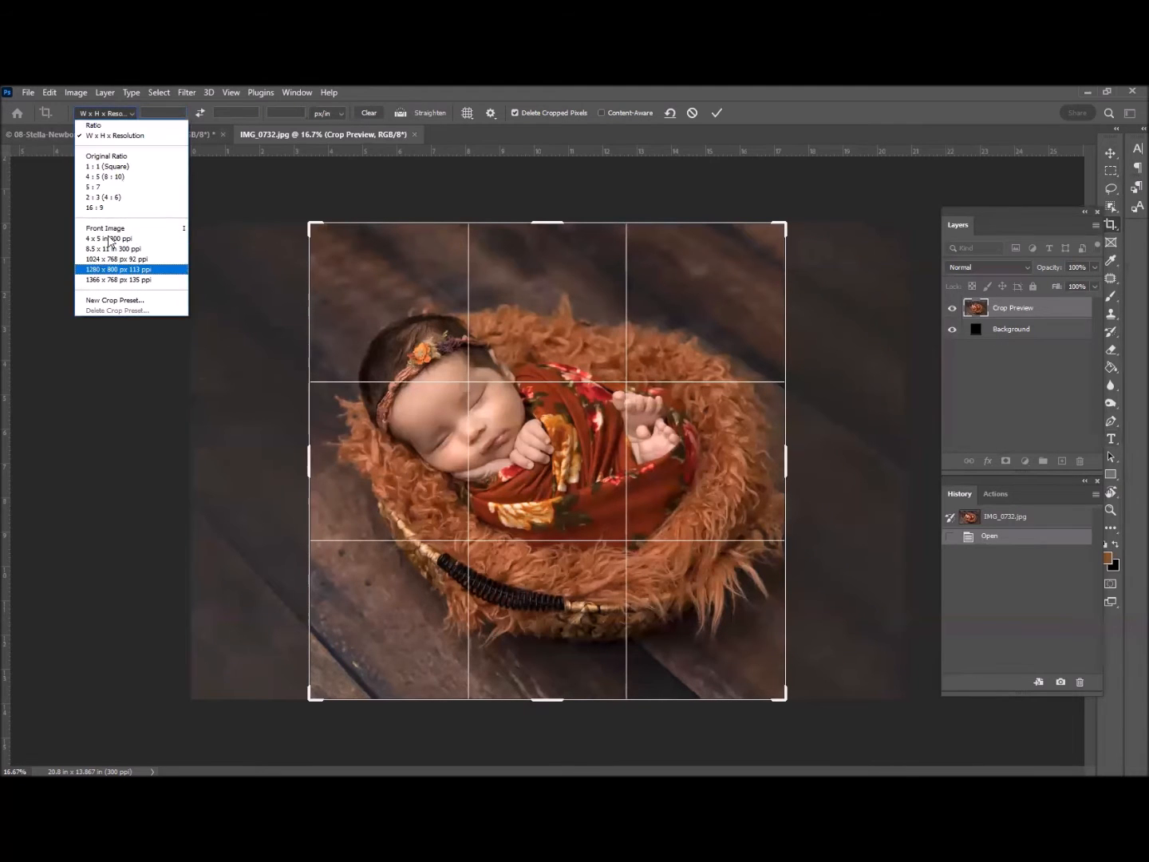
{"action": "left_click", "coordinate": [107, 166]}
{"action": "left_click", "coordinate": [108, 113]}
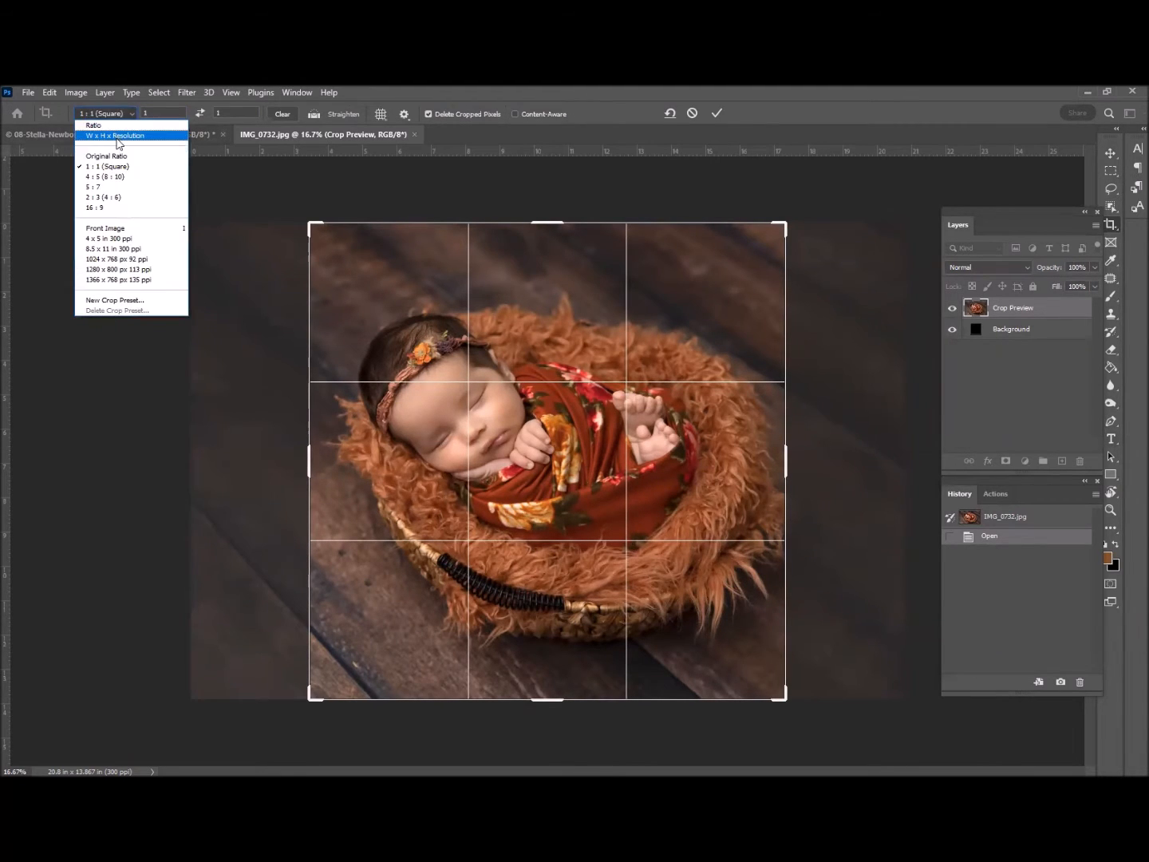
{"action": "left_click", "coordinate": [108, 156]}
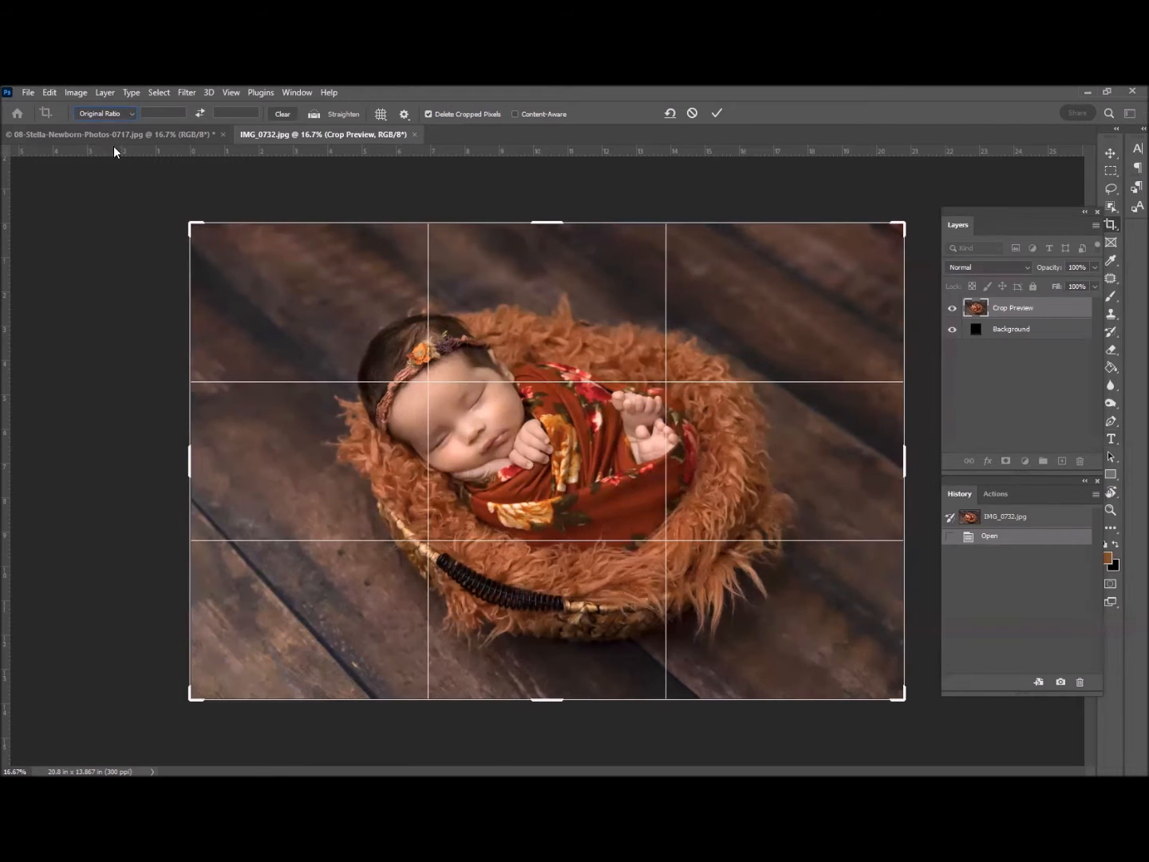
Switch the crop to a custom ratio and set its first ratio value to 6
{"action": "left_click", "coordinate": [130, 115]}
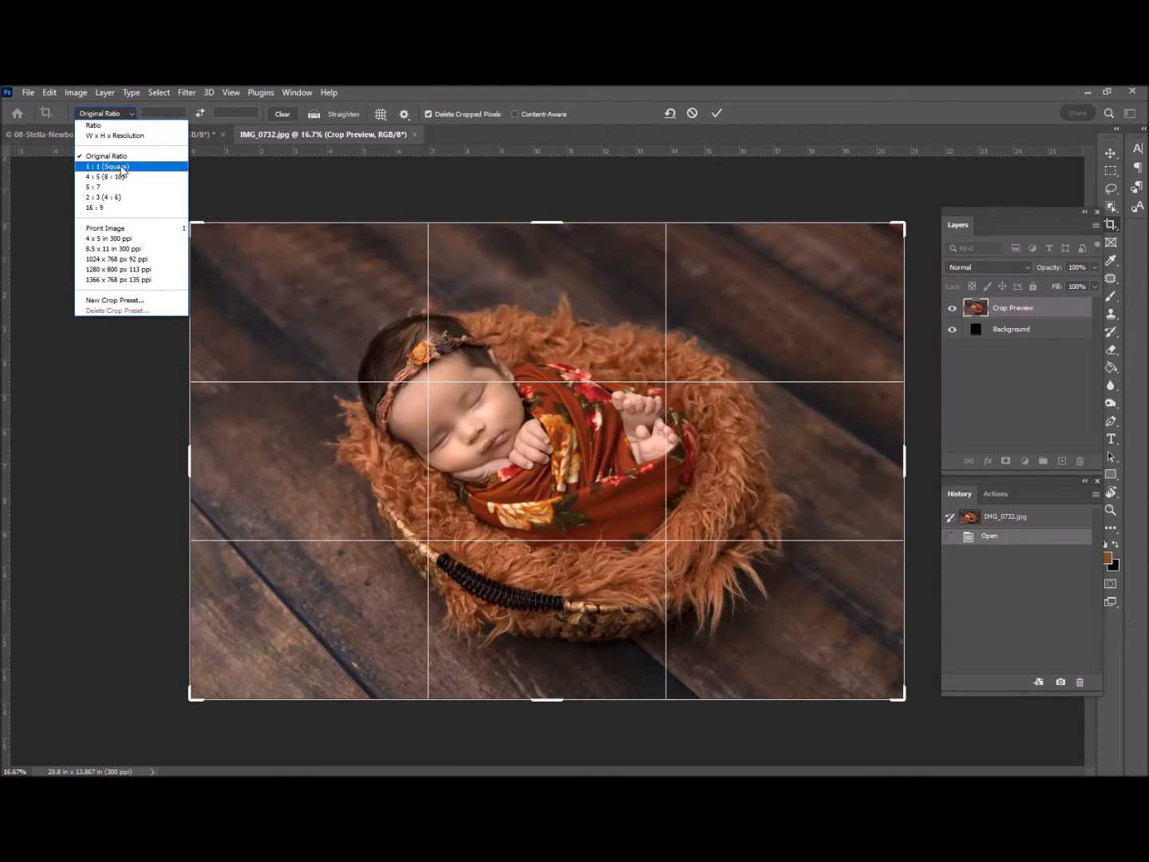
{"action": "left_click", "coordinate": [120, 125]}
{"action": "double_click", "coordinate": [170, 116]}
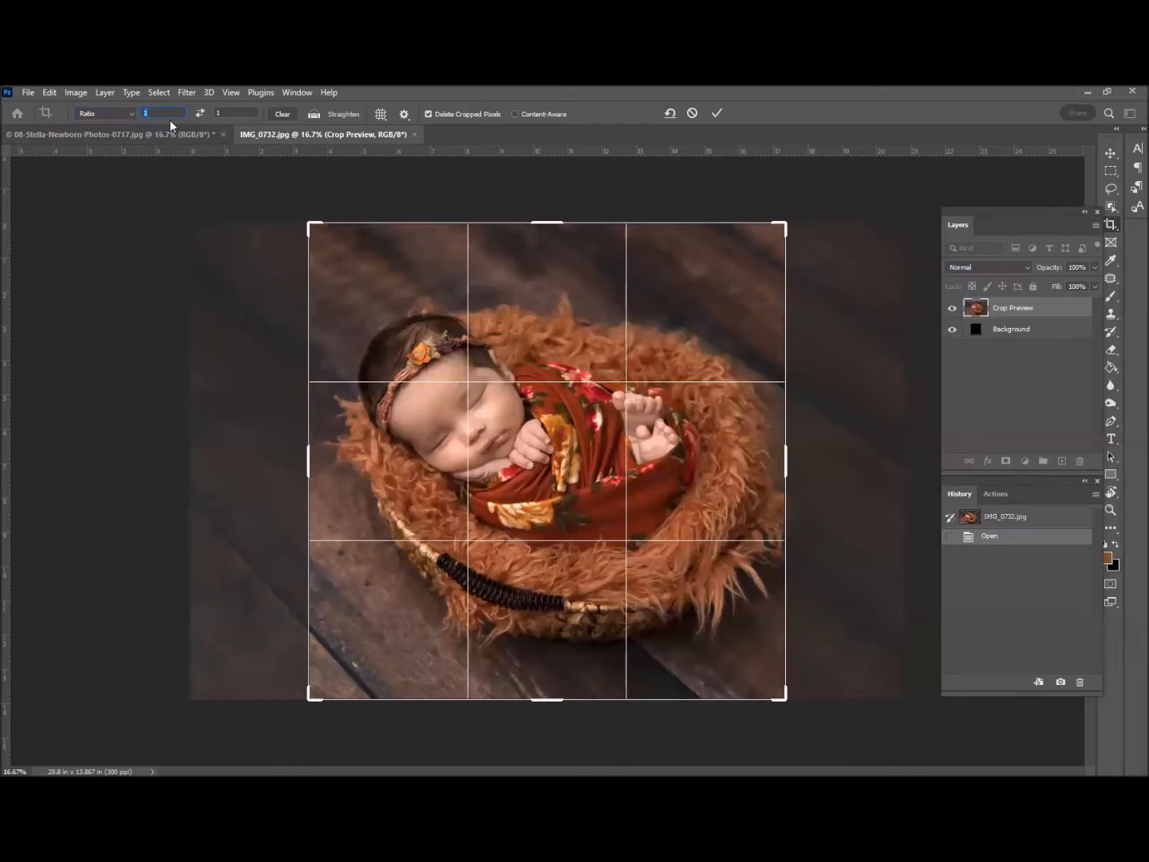
{"action": "type", "text": "6"}
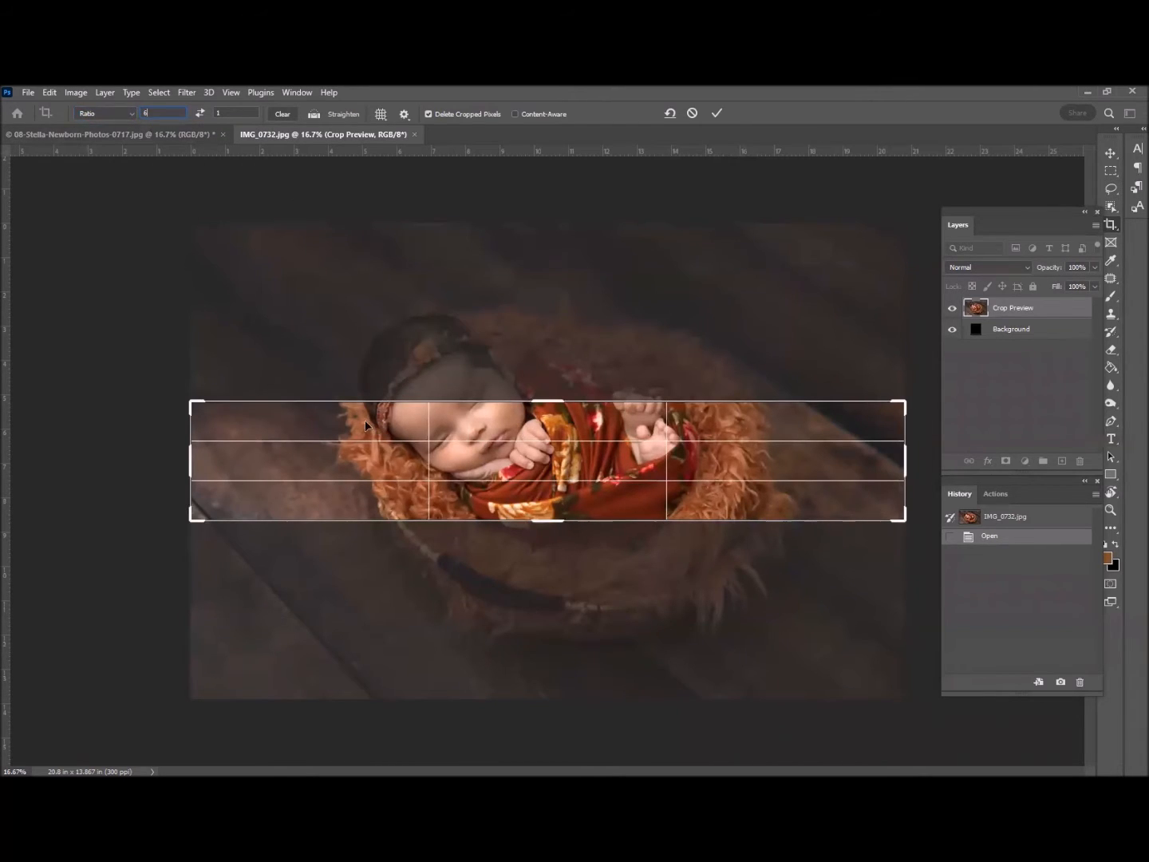
Set the crop ratio to 1 : 1 (Square) and shift the photo so the basket sits centred in the frame, undoing the excessive upward move
{"action": "left_click", "coordinate": [120, 114]}
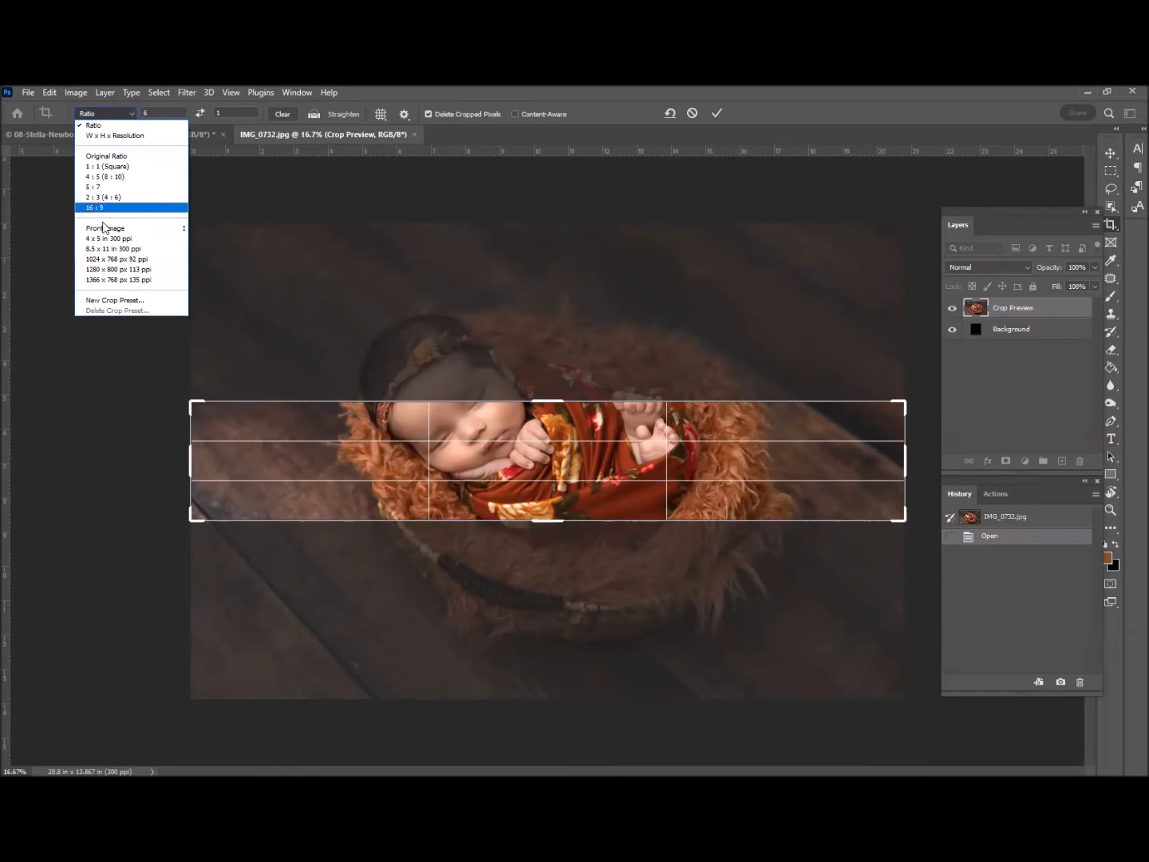
{"action": "left_click", "coordinate": [116, 166]}
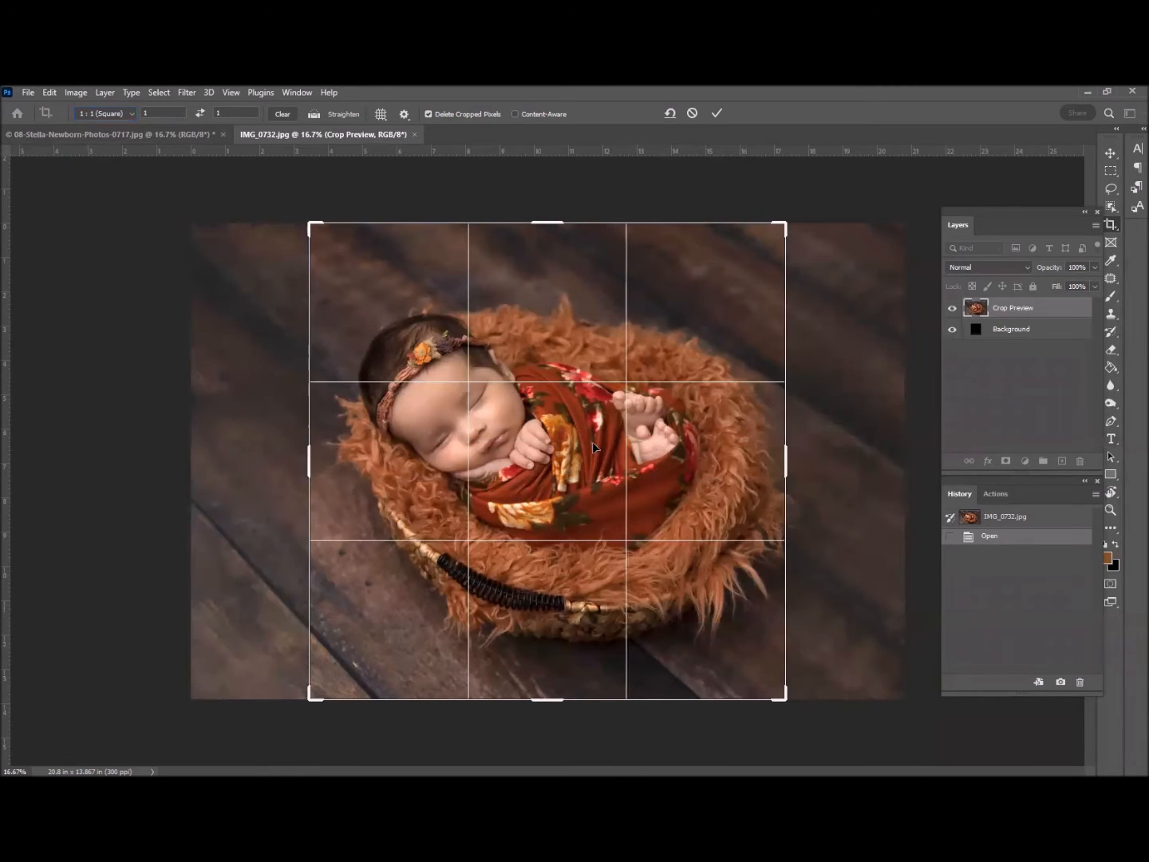
{"action": "left_click_drag", "start_coordinate": [585, 447], "coordinate": [580, 282]}
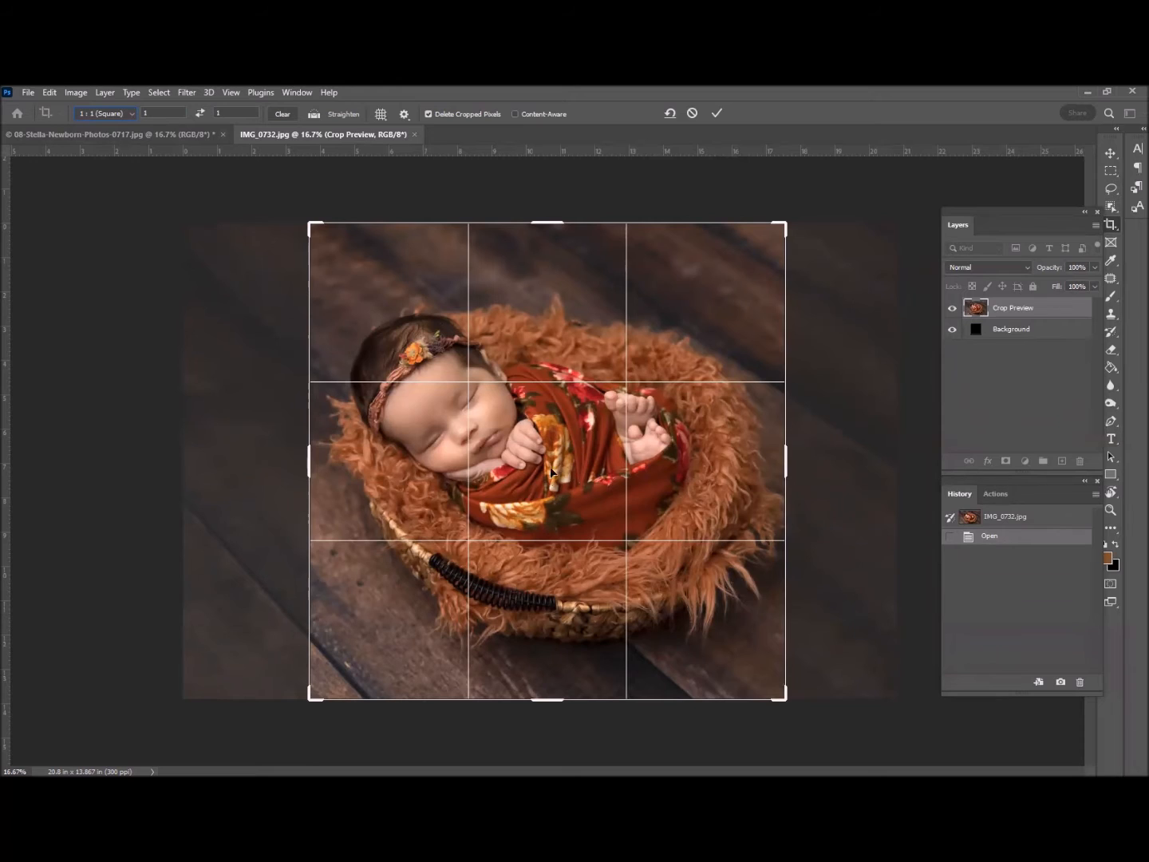
{"action": "left_click_drag", "start_coordinate": [513, 445], "coordinate": [512, 446]}
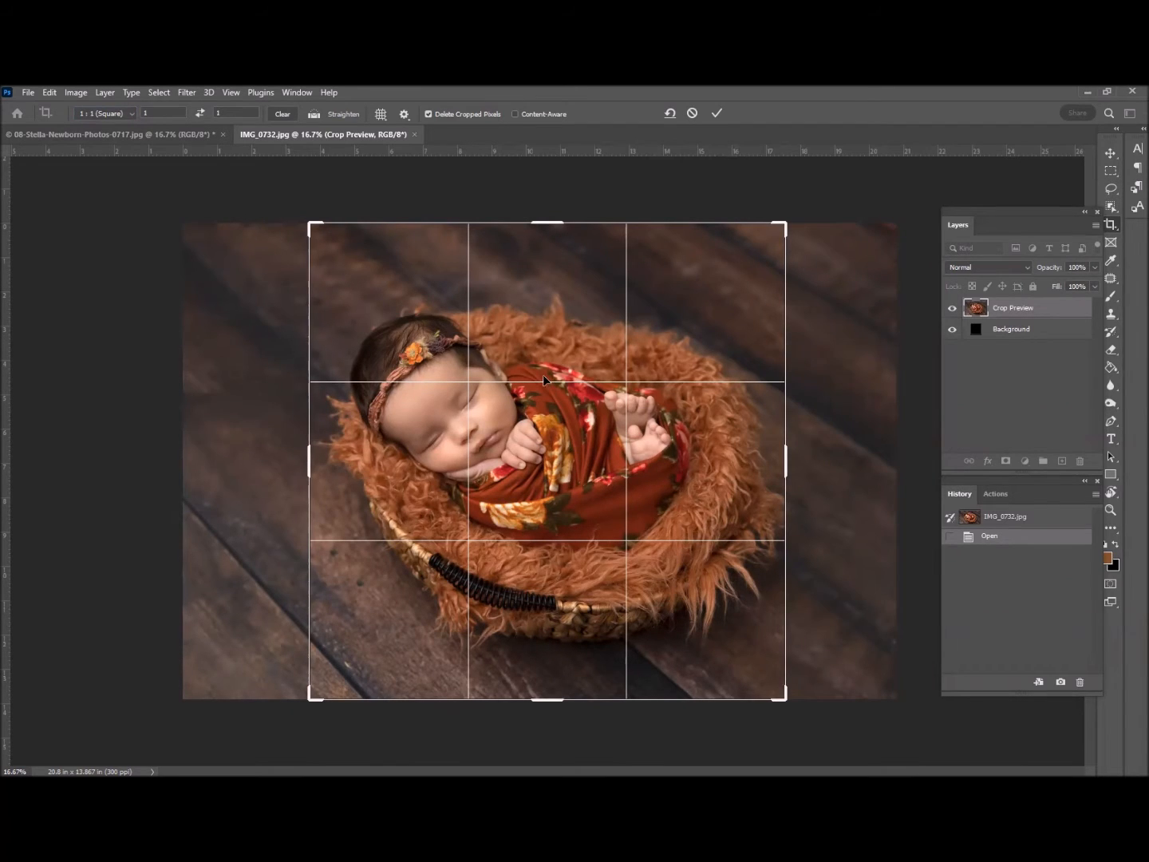
{"action": "left_click_drag", "start_coordinate": [553, 410], "coordinate": [542, 375]}
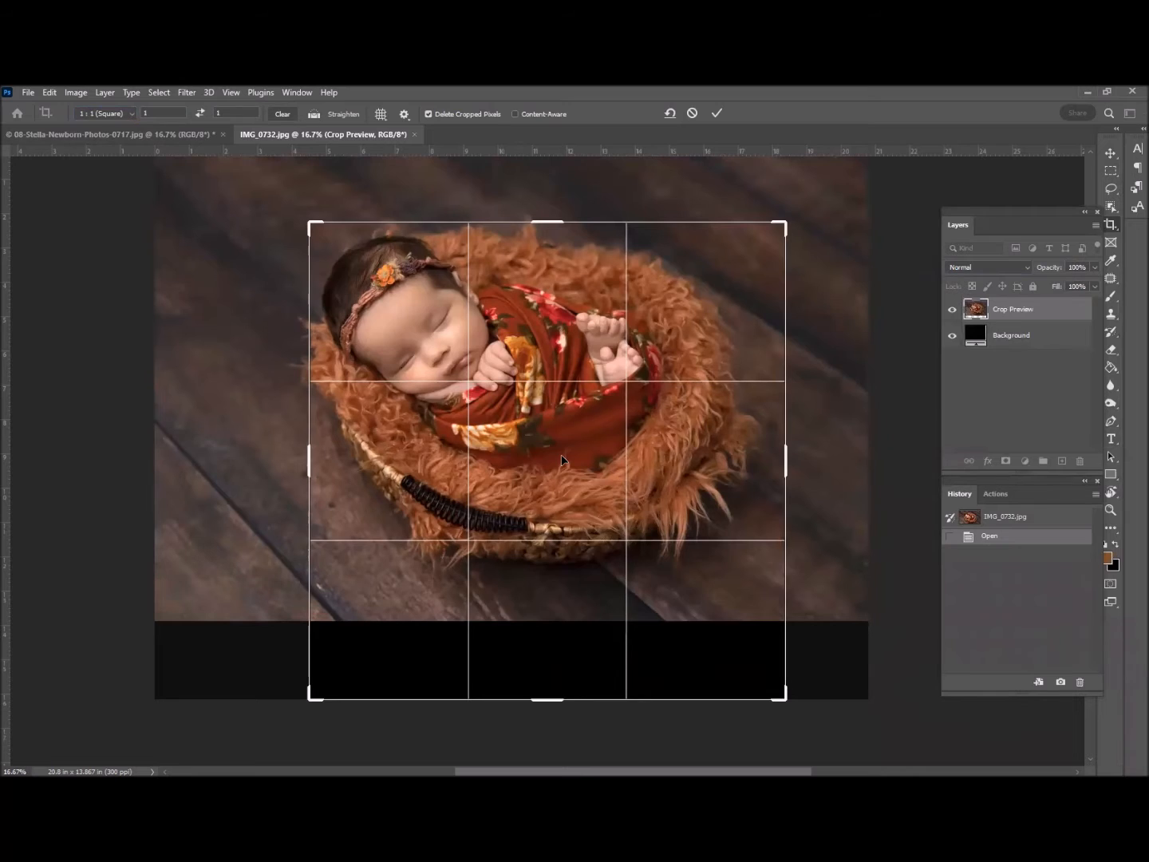
{"action": "key", "text": "ctrl+z"}
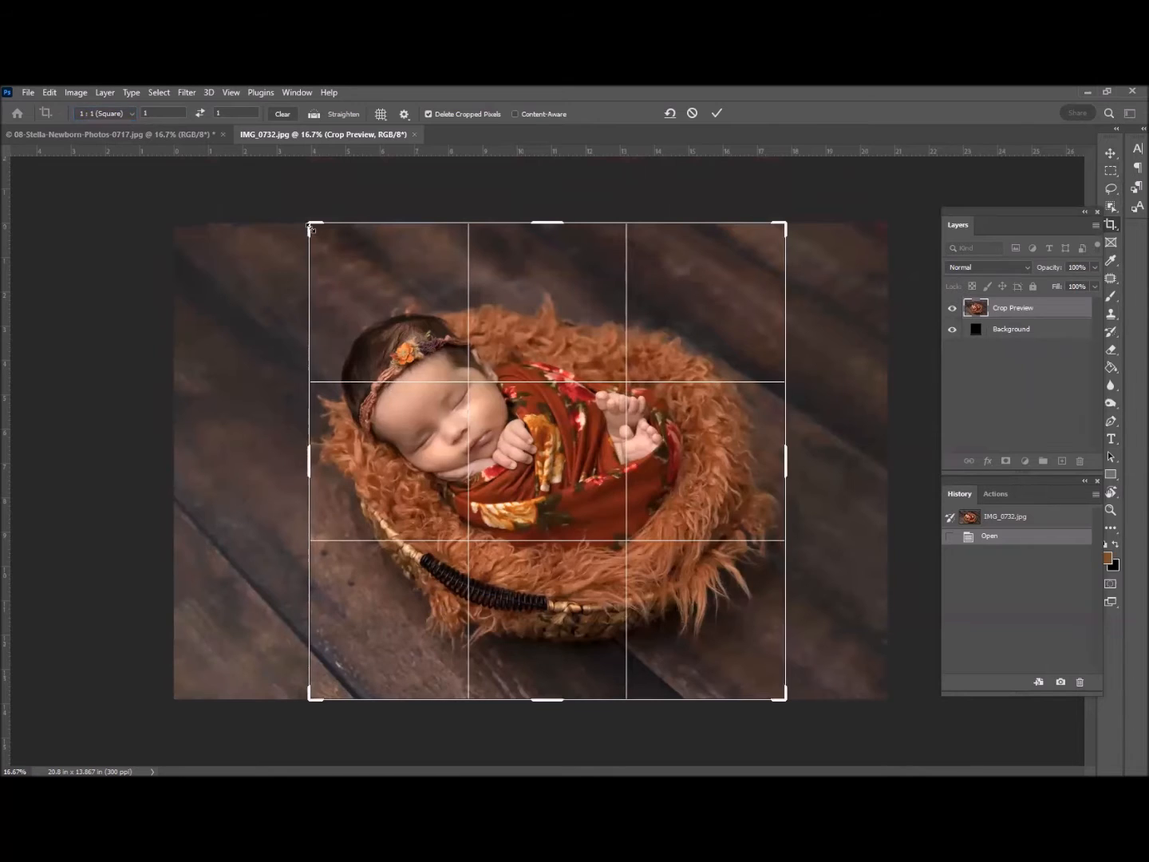
Shrink the square crop frame slightly and fine-tune the photo's position inside it
{"action": "left_click_drag", "start_coordinate": [310, 228], "coordinate": [317, 236]}
{"action": "left_click_drag", "start_coordinate": [500, 342], "coordinate": [500, 346]}
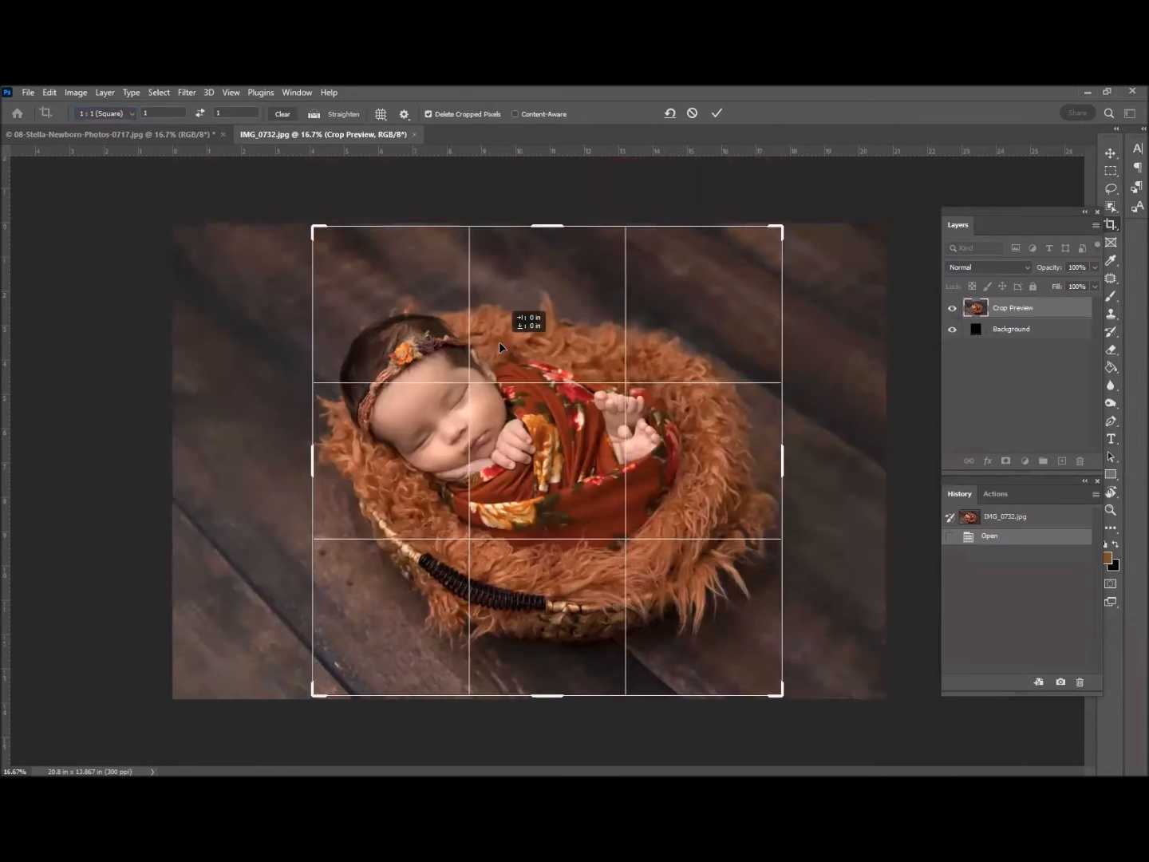
{"action": "left_click_drag", "start_coordinate": [627, 461], "coordinate": [618, 462]}
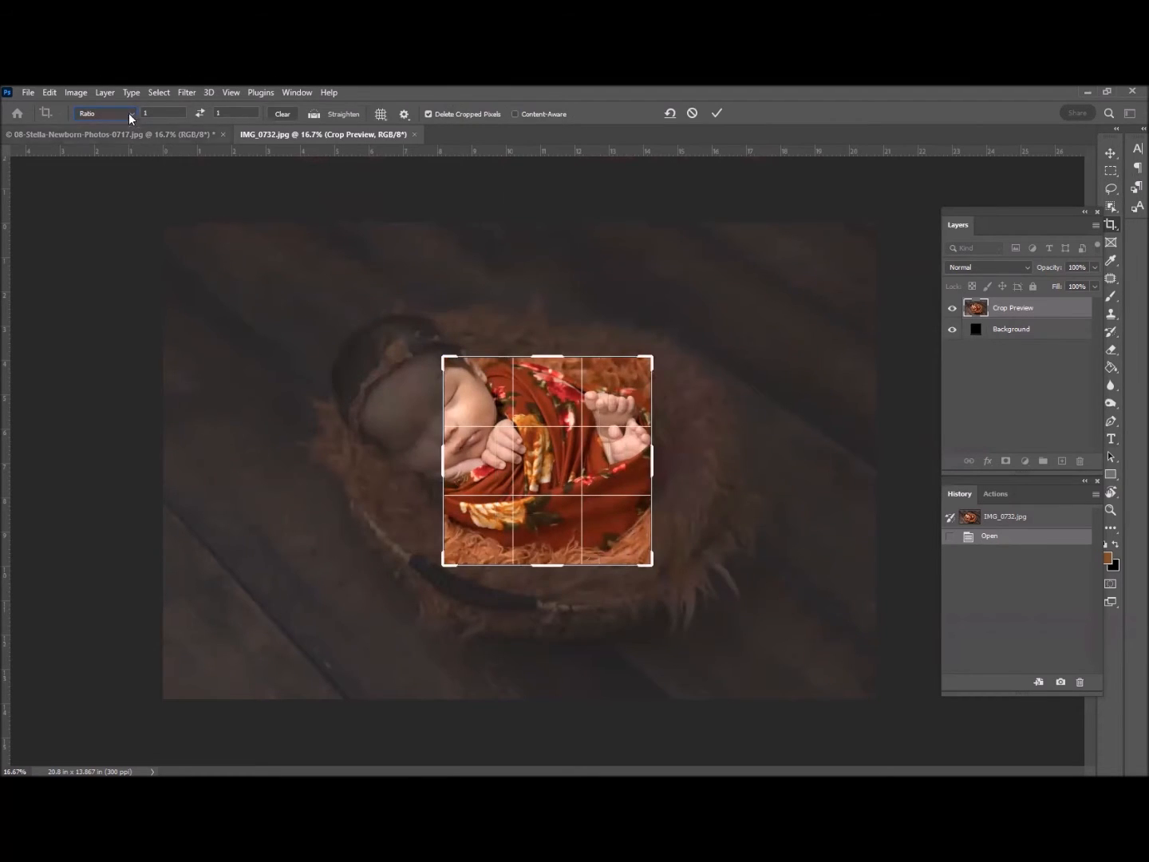
Reapply the 1 : 1 (Square) crop ratio and enlarge the frame until it surrounds the whole basket
{"action": "left_click", "coordinate": [127, 113]}
{"action": "left_click", "coordinate": [108, 168]}
{"action": "left_click_drag", "start_coordinate": [648, 358], "coordinate": [711, 302]}
{"action": "left_click_drag", "start_coordinate": [385, 626], "coordinate": [386, 625]}
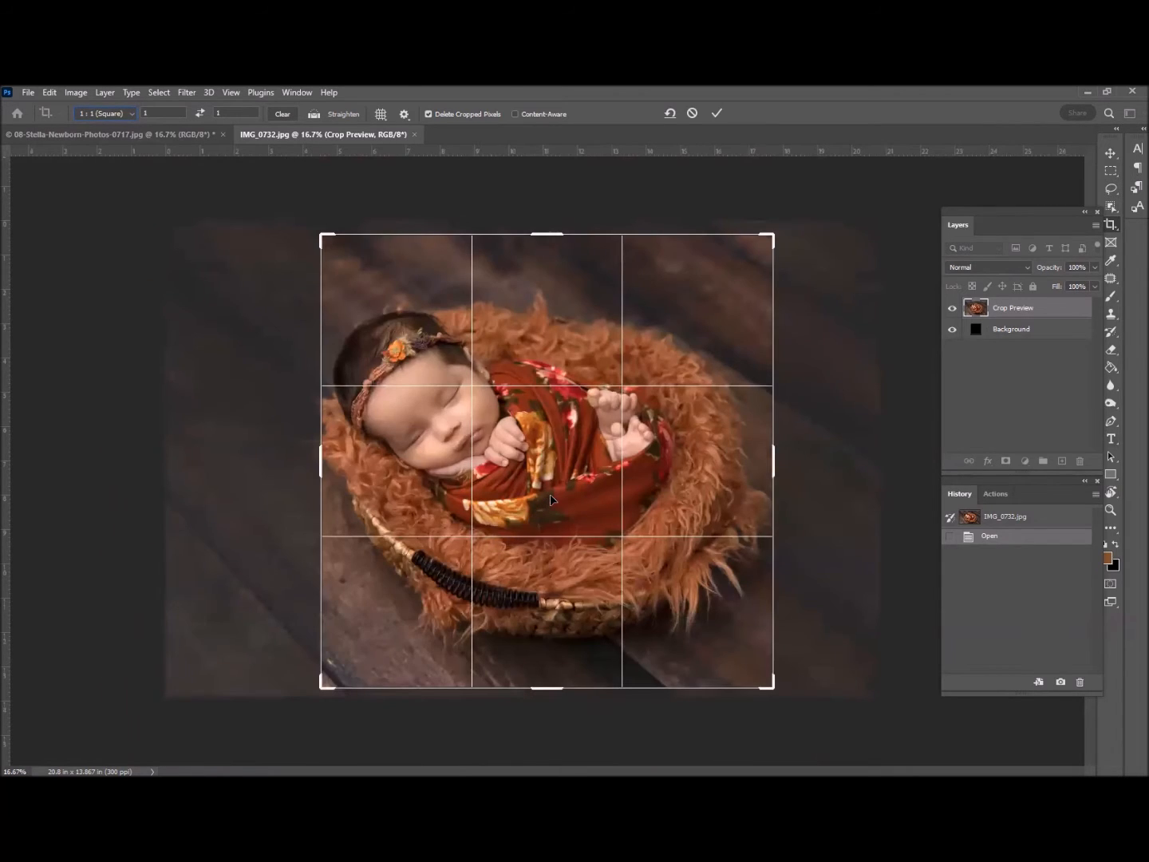
Recentre the basket in the crop frame, enlarge the frame slightly and apply the square crop
{"action": "left_click_drag", "start_coordinate": [558, 495], "coordinate": [566, 497]}
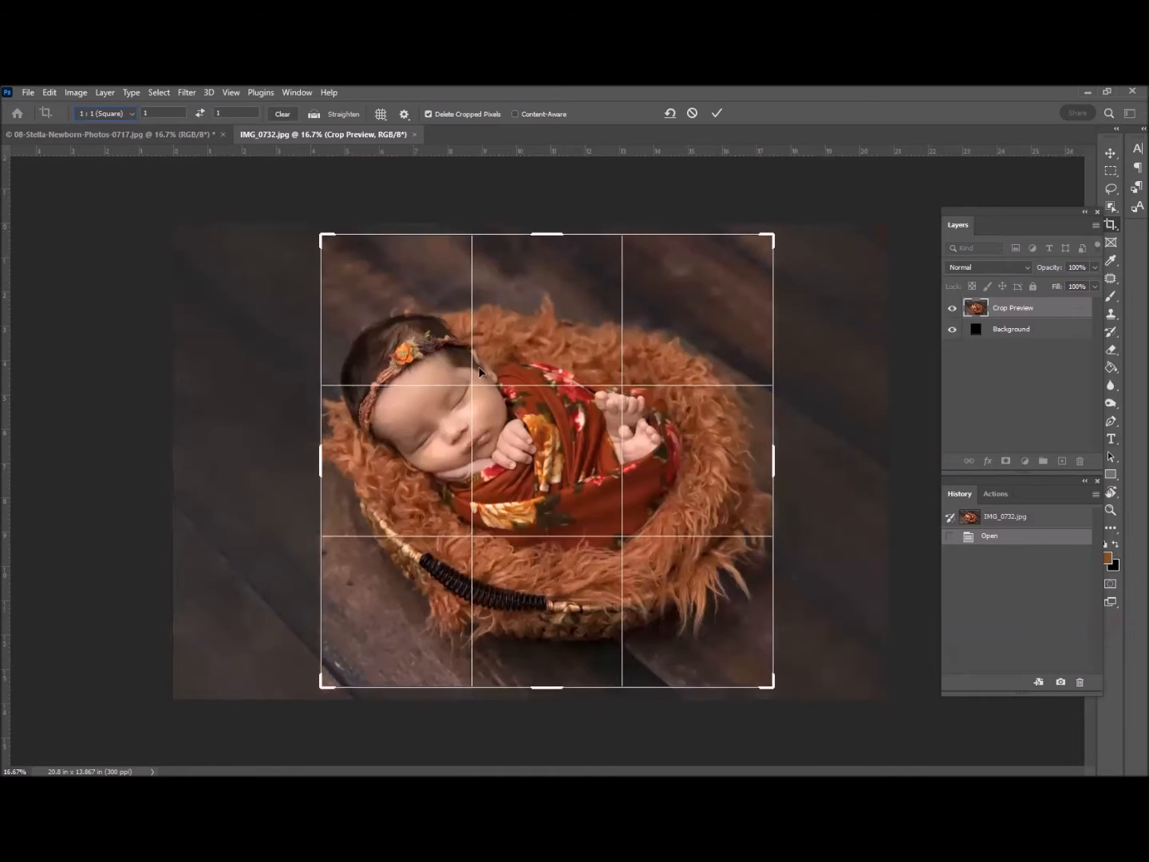
{"action": "left_click_drag", "start_coordinate": [323, 238], "coordinate": [319, 234]}
{"action": "left_click_drag", "start_coordinate": [773, 686], "coordinate": [778, 686]}
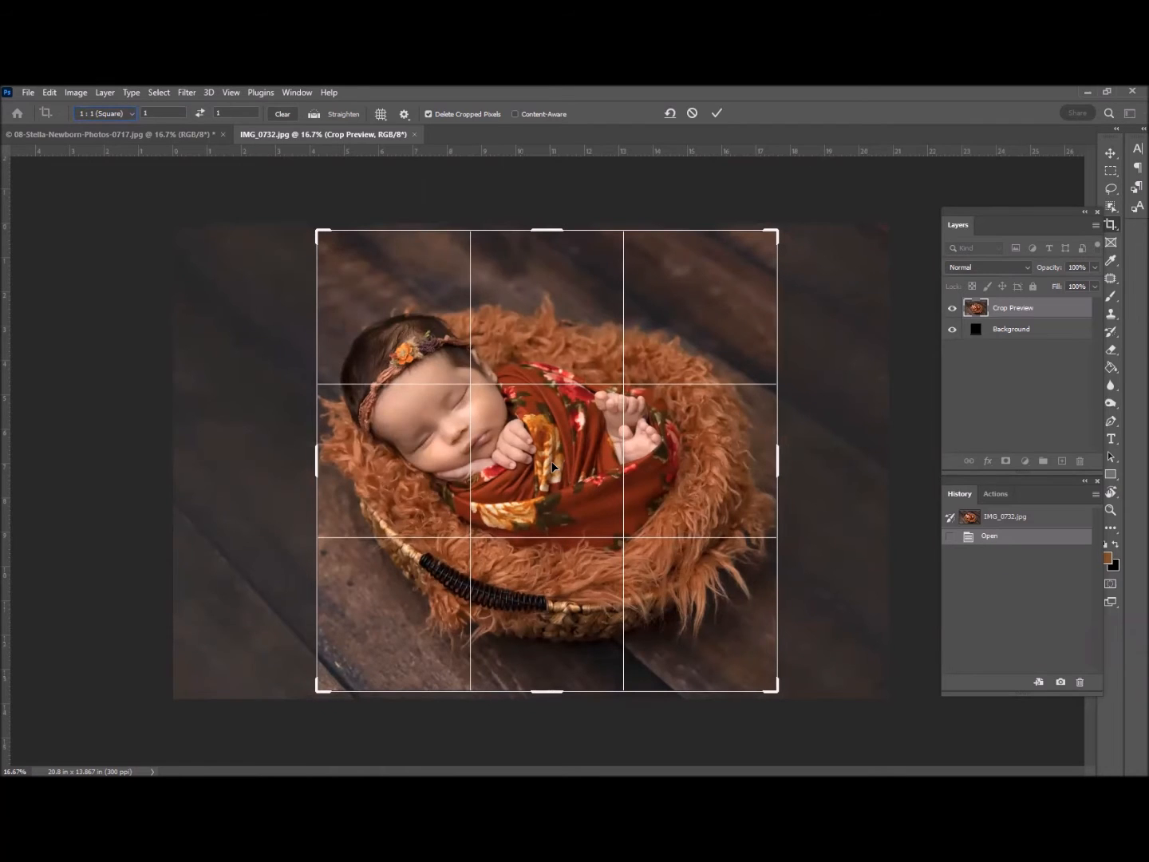
{"action": "double_click", "coordinate": [553, 467]}
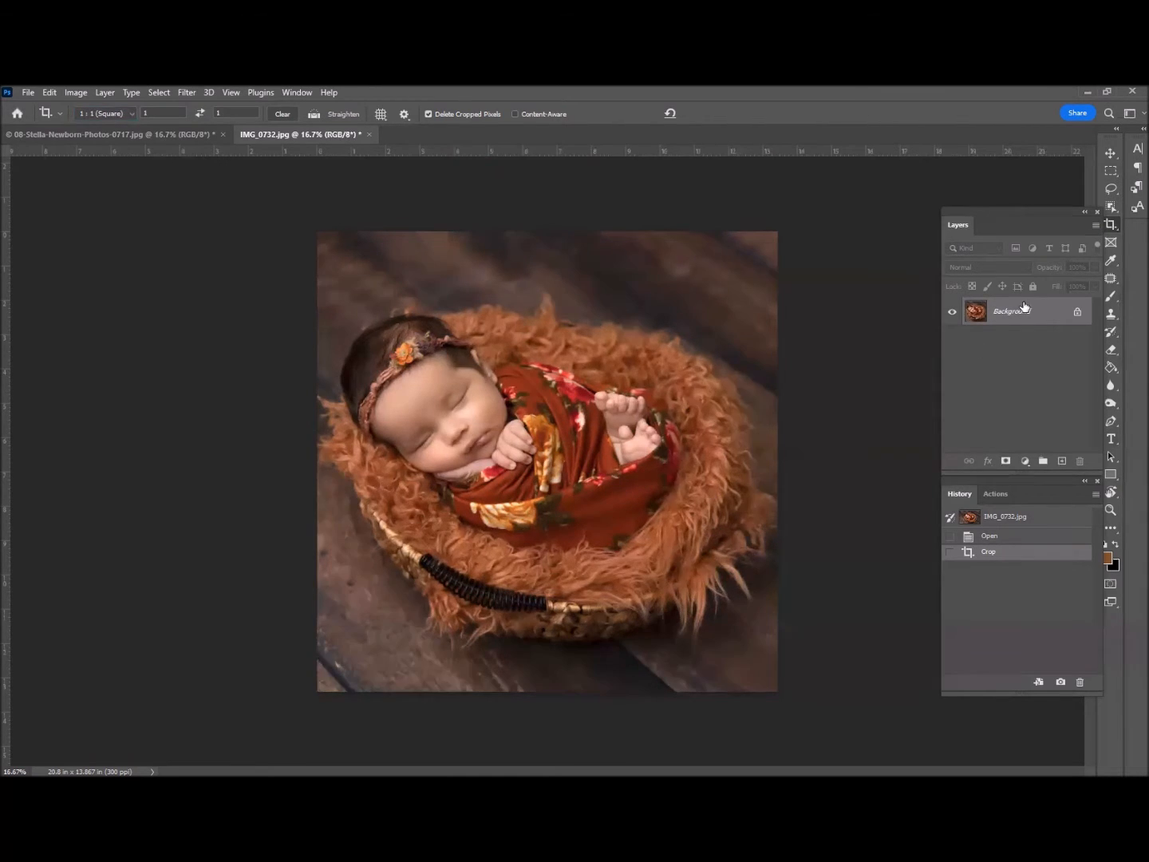
{"action": "left_click", "coordinate": [77, 93]}
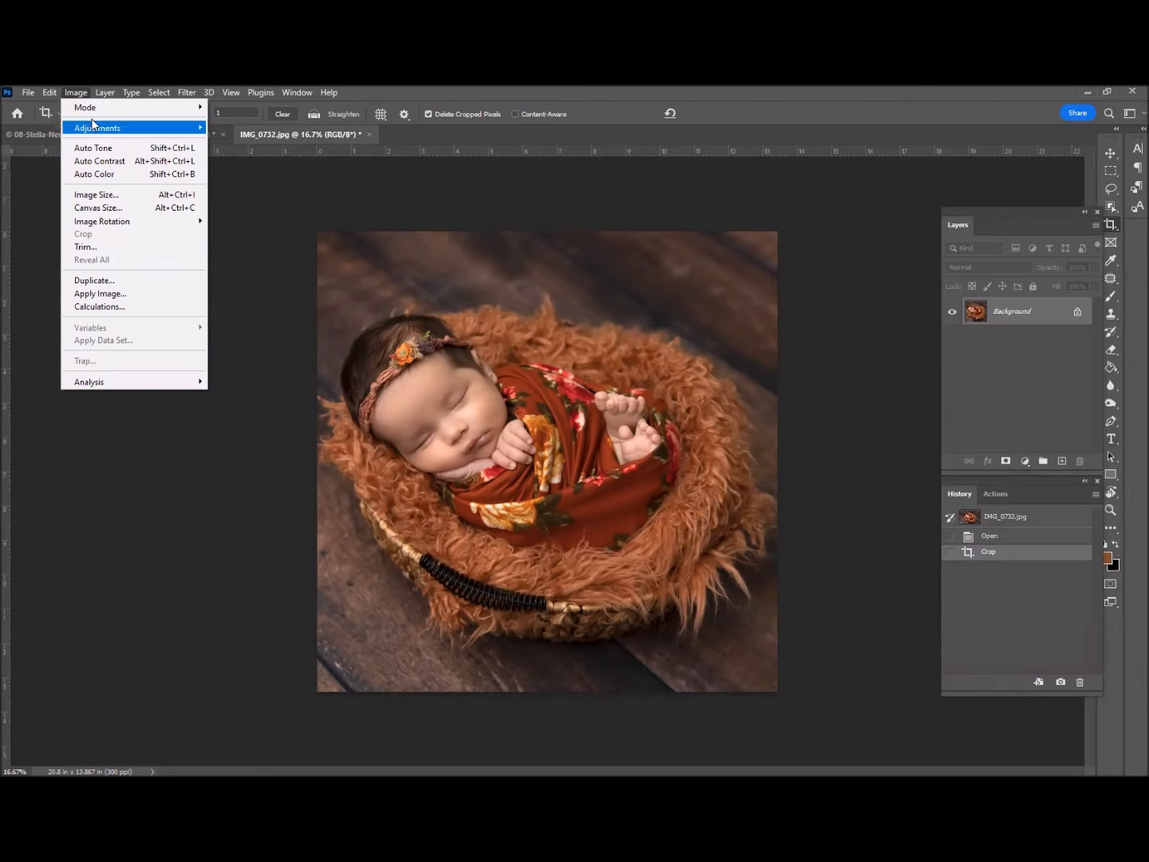
{"action": "mouse_move", "coordinate": [96, 129]}
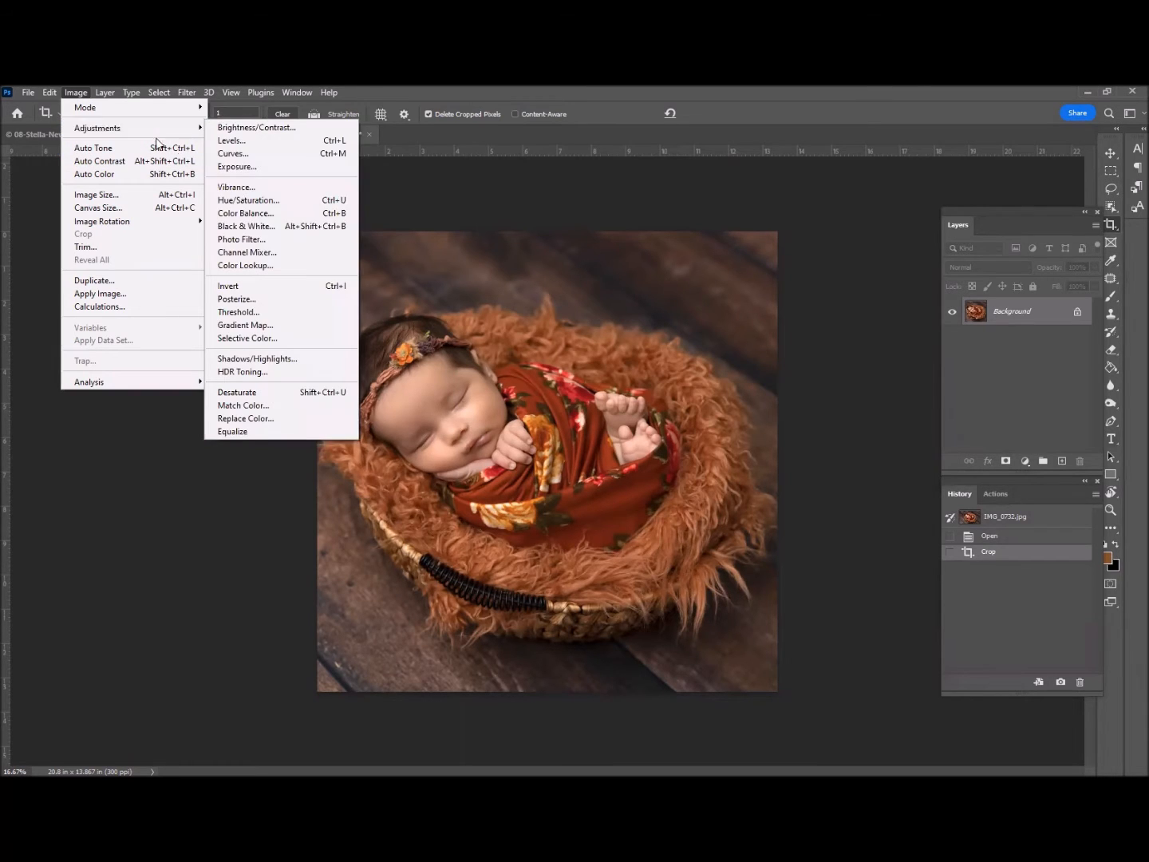
{"action": "left_click", "coordinate": [281, 227]}
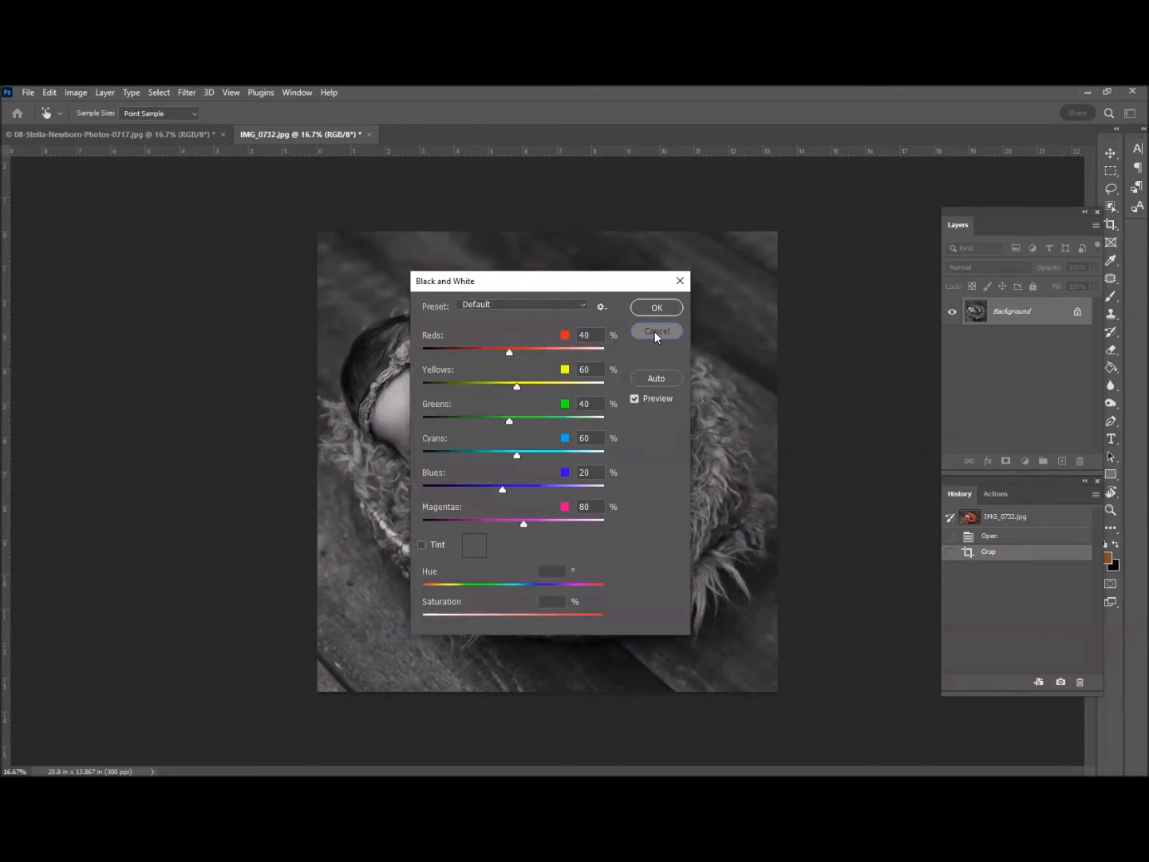
{"action": "left_click", "coordinate": [656, 332]}
{"action": "left_click", "coordinate": [53, 93]}
{"action": "left_click", "coordinate": [59, 91]}
{"action": "left_click", "coordinate": [89, 94]}
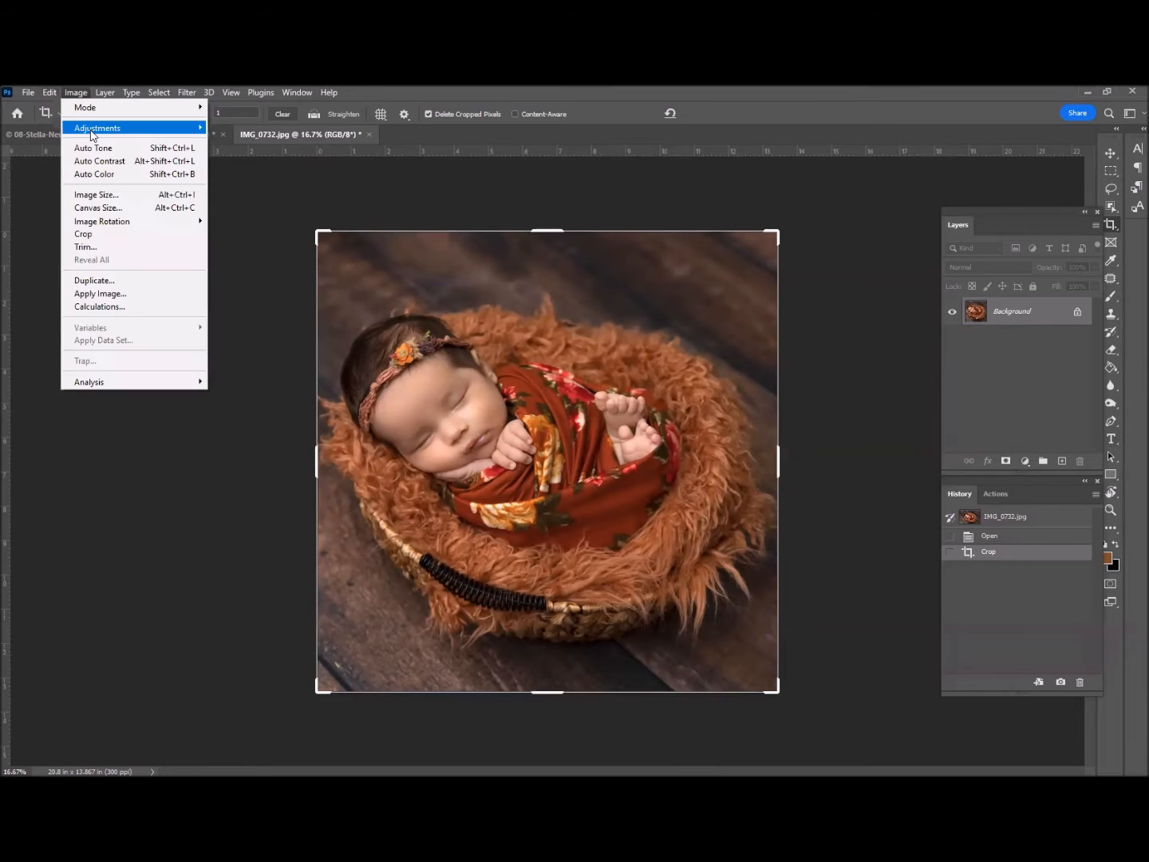
{"action": "mouse_move", "coordinate": [94, 128]}
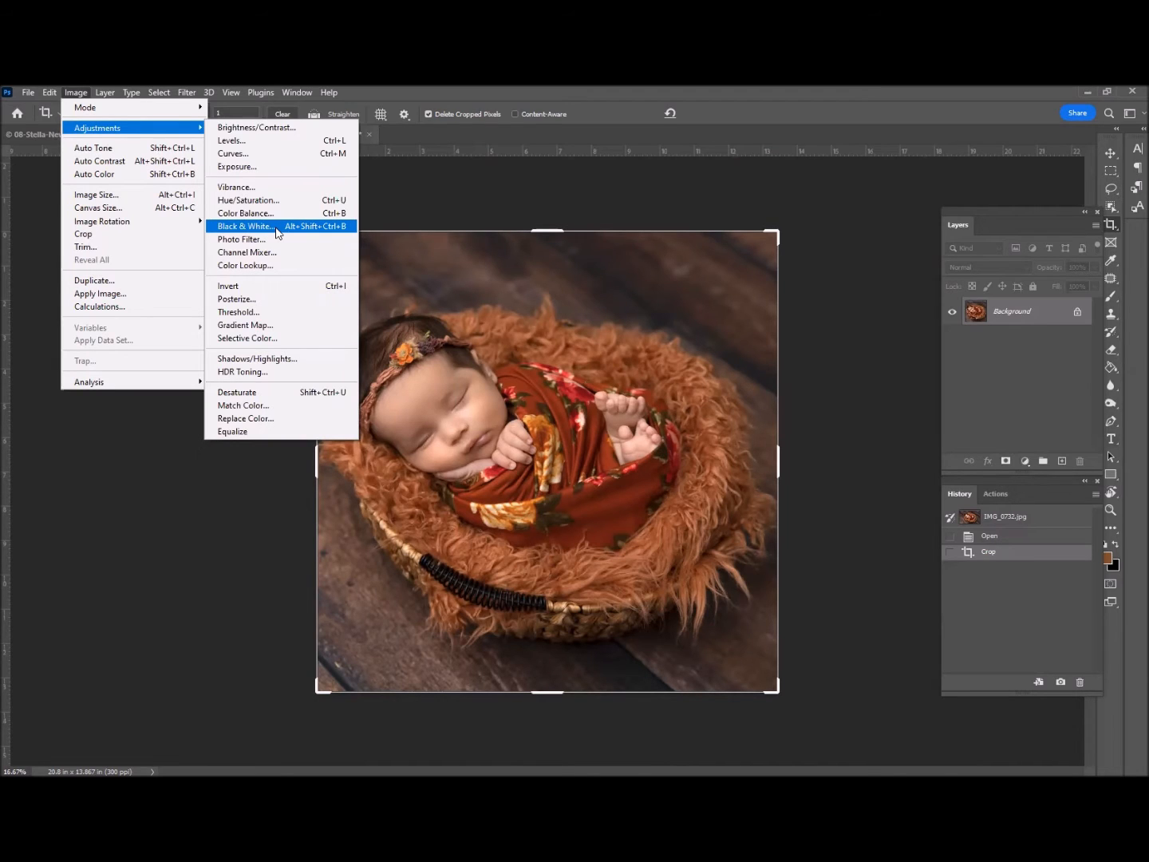
{"action": "left_click", "coordinate": [135, 86]}
Start a Black & White adjustment on the cropped photo and move its dialog clear of the image
{"action": "left_click", "coordinate": [67, 92]}
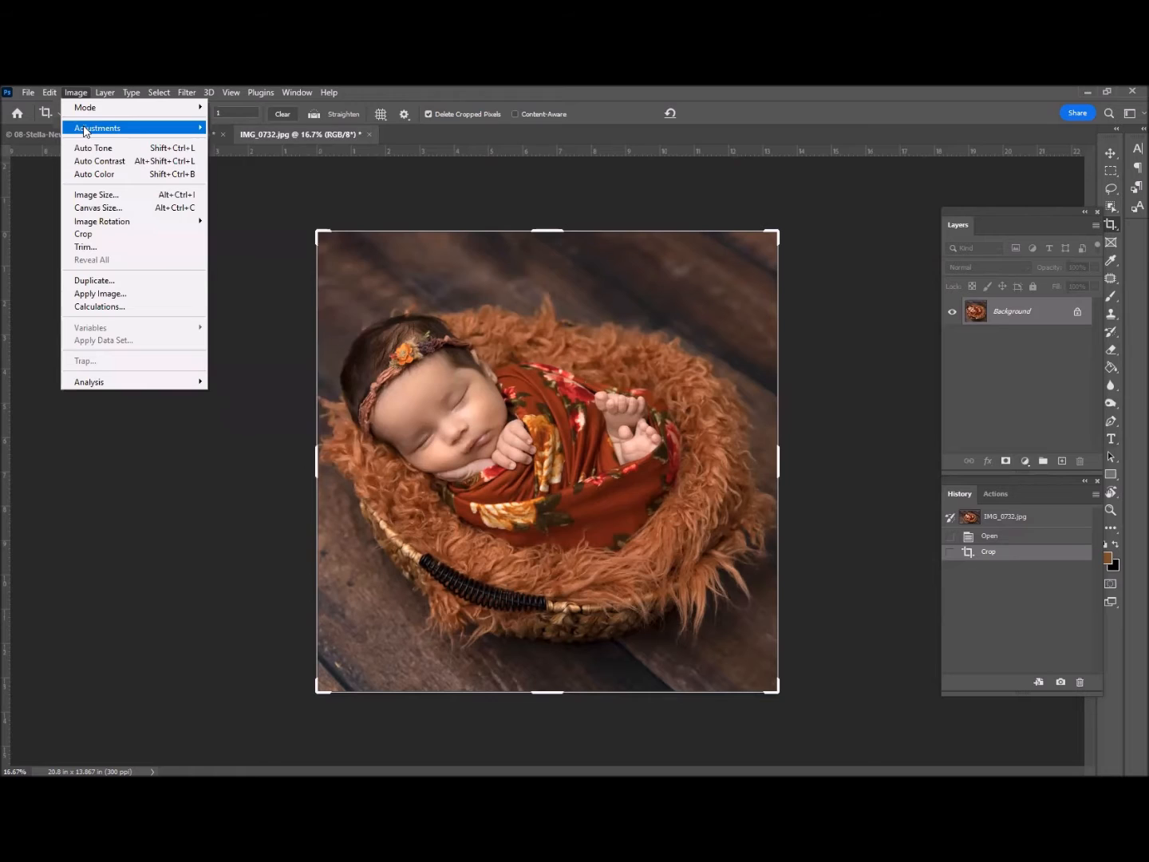
{"action": "left_click", "coordinate": [315, 227]}
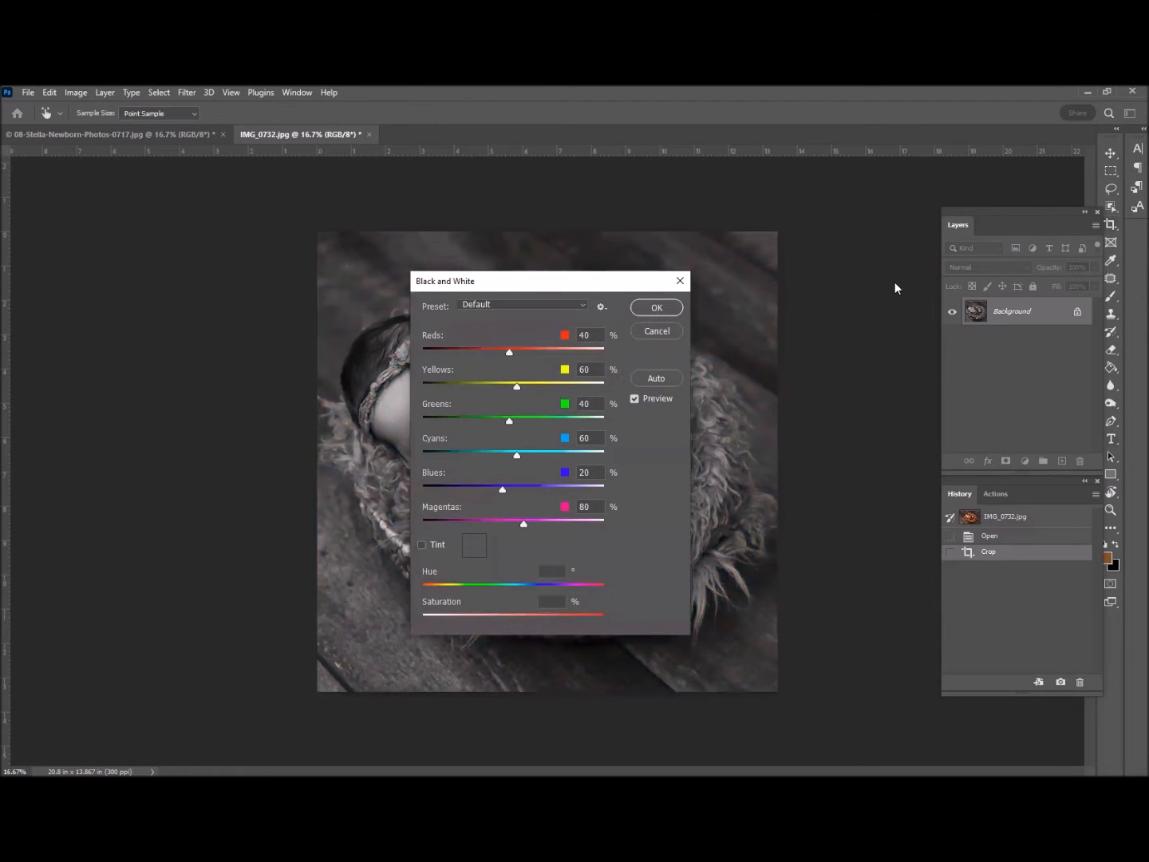
{"action": "left_click_drag", "start_coordinate": [894, 282], "coordinate": [878, 286]}
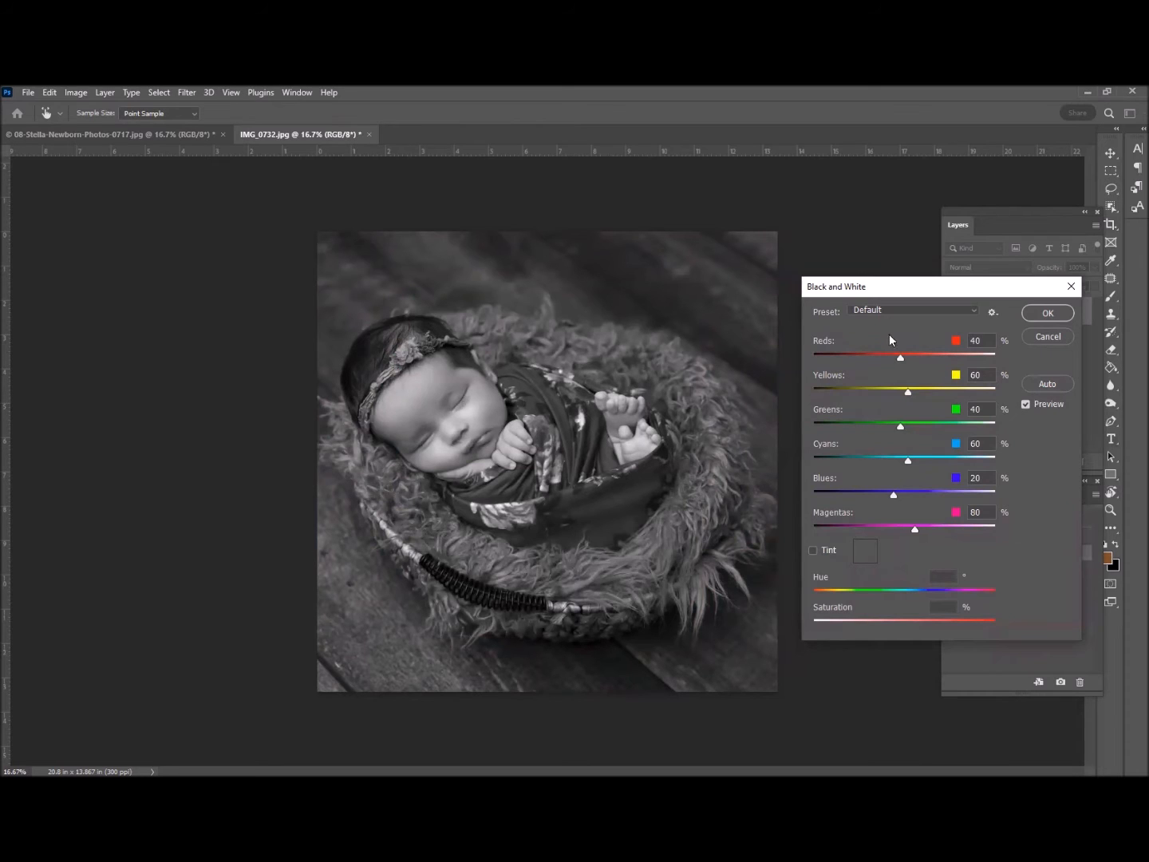
Compare the black and white preview with the colour original and set Reds to 53%
{"action": "left_click", "coordinate": [1026, 405]}
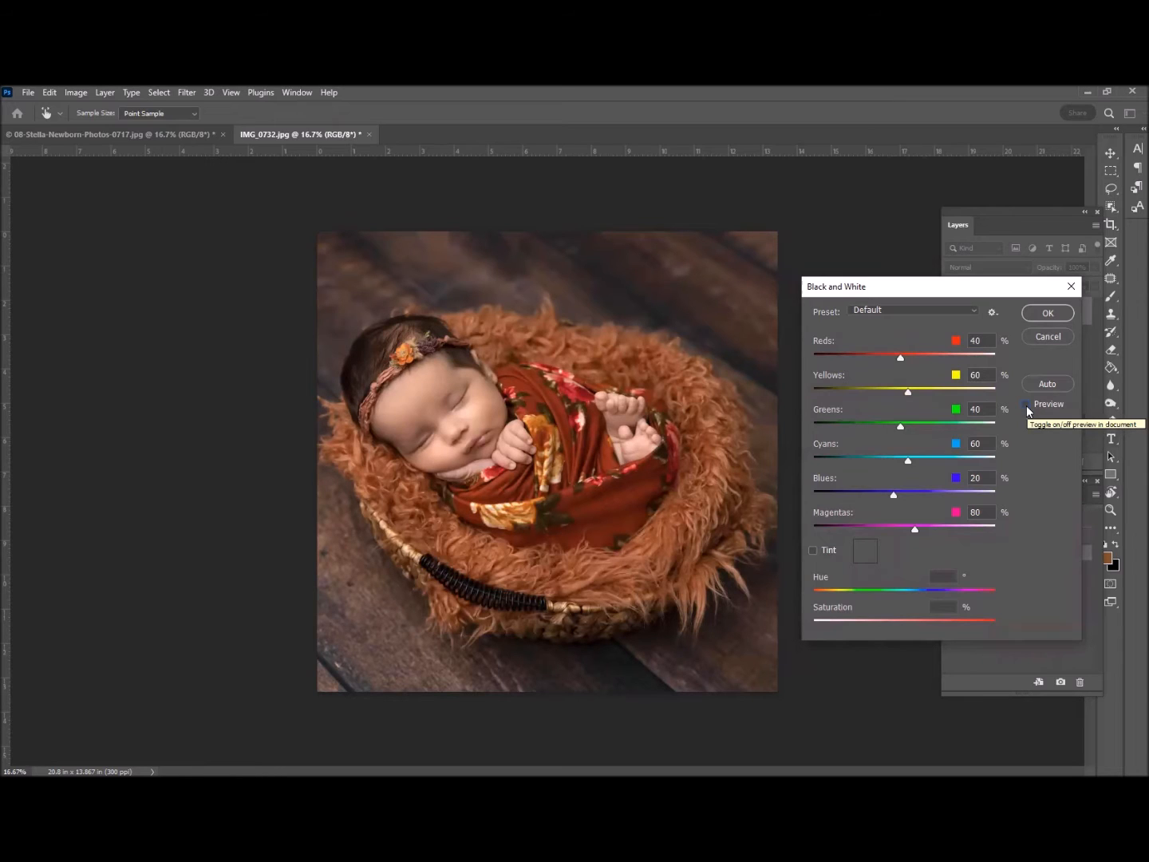
{"action": "left_click", "coordinate": [903, 355]}
{"action": "left_click_drag", "start_coordinate": [917, 372], "coordinate": [902, 371]}
{"action": "left_click", "coordinate": [1027, 404]}
{"action": "mouse_move", "coordinate": [902, 358]}
{"action": "left_mouse_down"}
{"action": "mouse_move", "coordinate": [934, 371]}
{"action": "mouse_move", "coordinate": [897, 368]}
{"action": "mouse_move", "coordinate": [924, 376]}
{"action": "mouse_move", "coordinate": [907, 381]}
{"action": "left_mouse_up"}
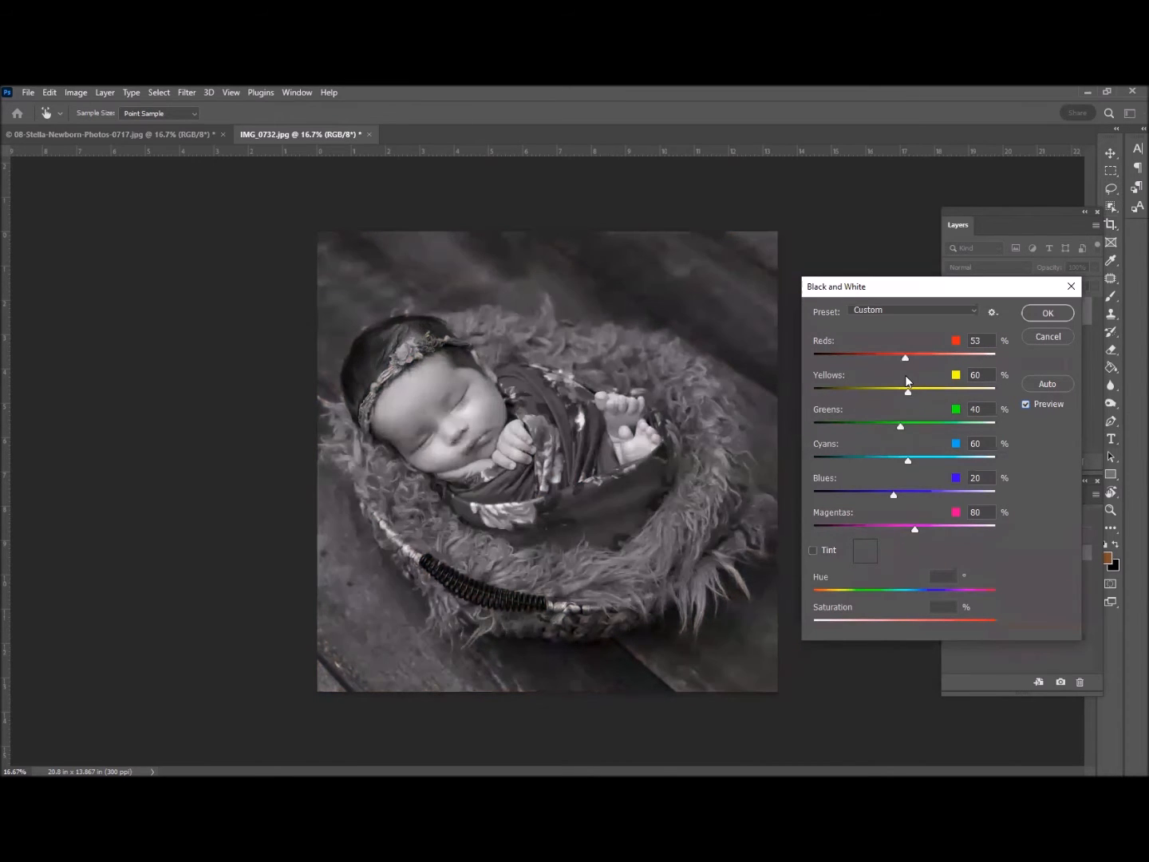
Try the Blue Filter, Darker, Green Filter, Infrared and Neutral Density presets for the black and white conversion
{"action": "left_click", "coordinate": [891, 311]}
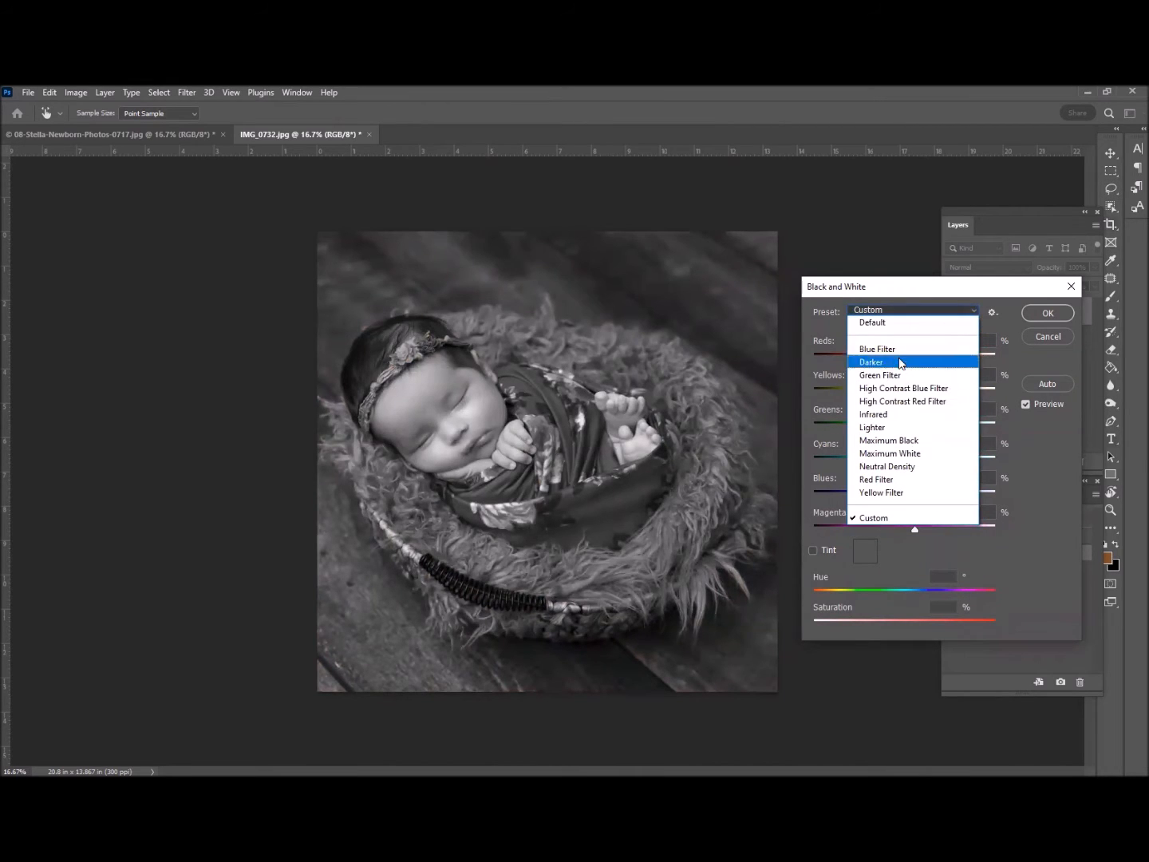
{"action": "left_click", "coordinate": [899, 351]}
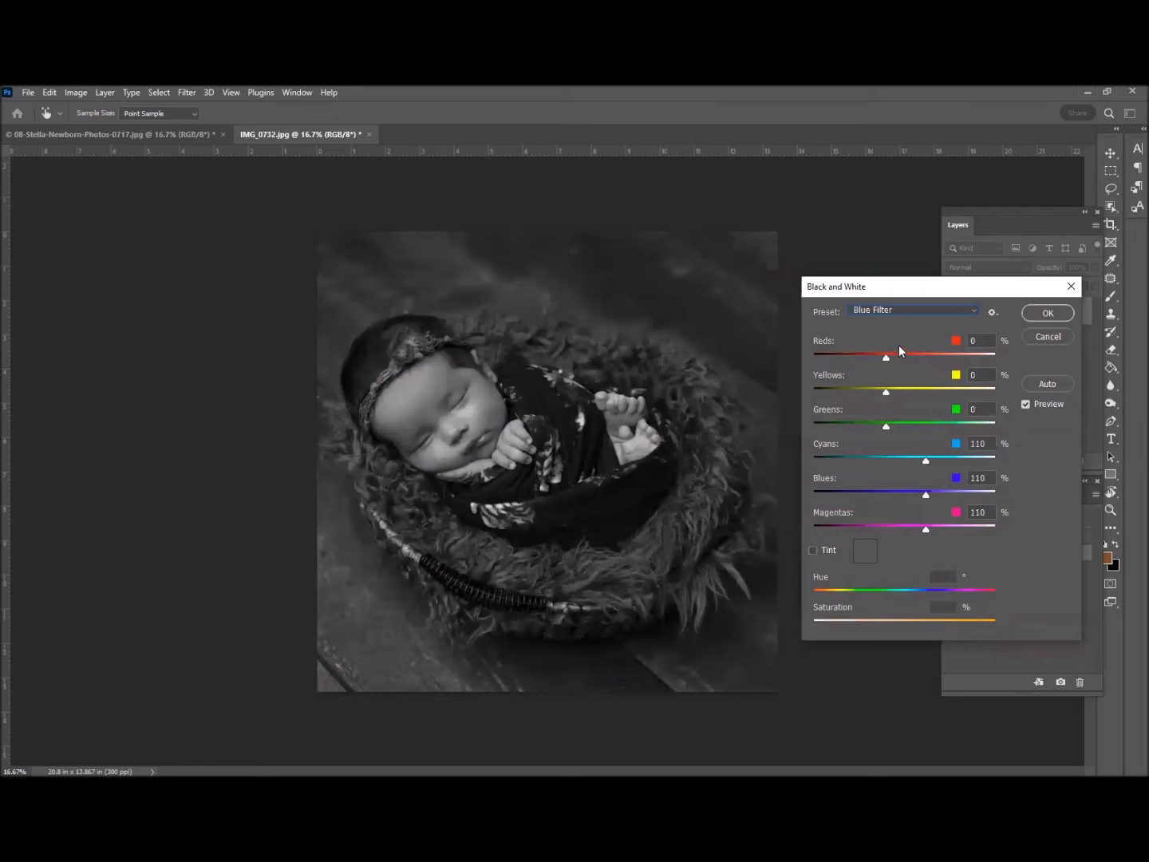
{"action": "left_click", "coordinate": [916, 311]}
{"action": "left_click", "coordinate": [902, 358]}
{"action": "left_click", "coordinate": [919, 311]}
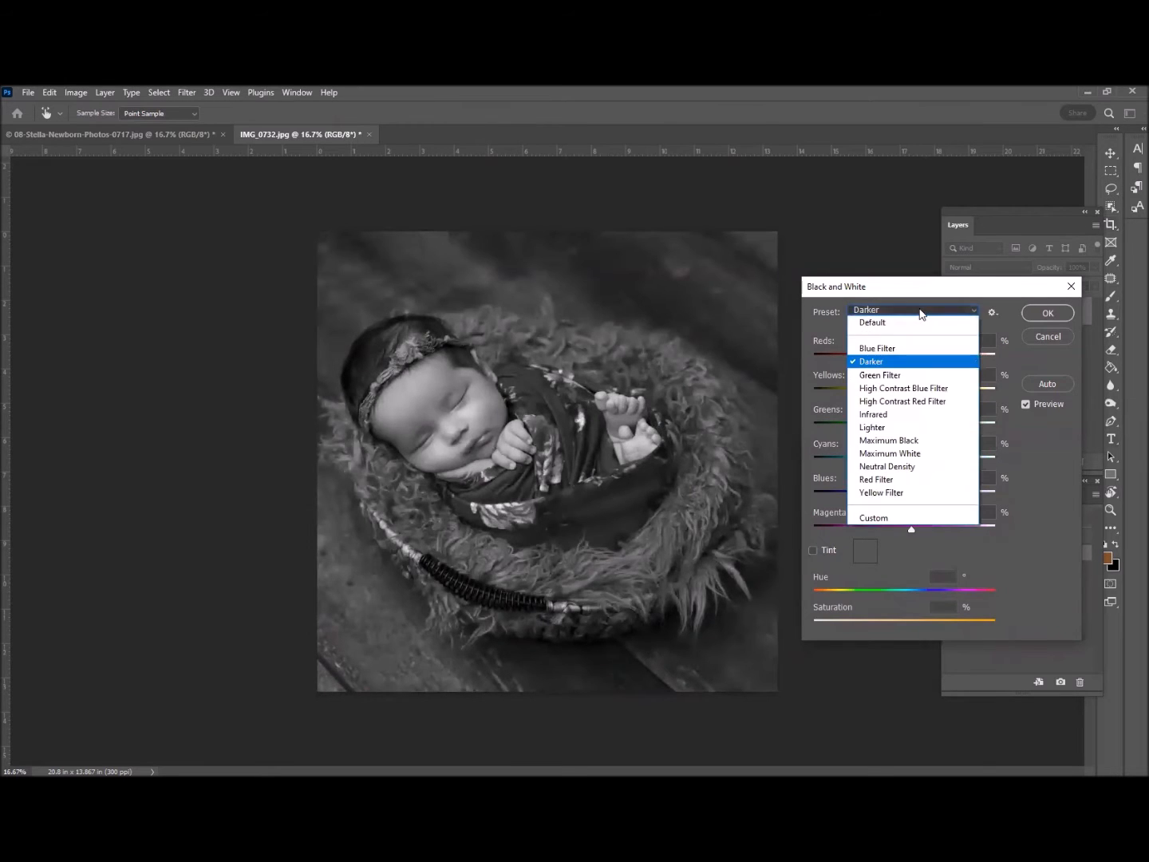
{"action": "left_click", "coordinate": [914, 374]}
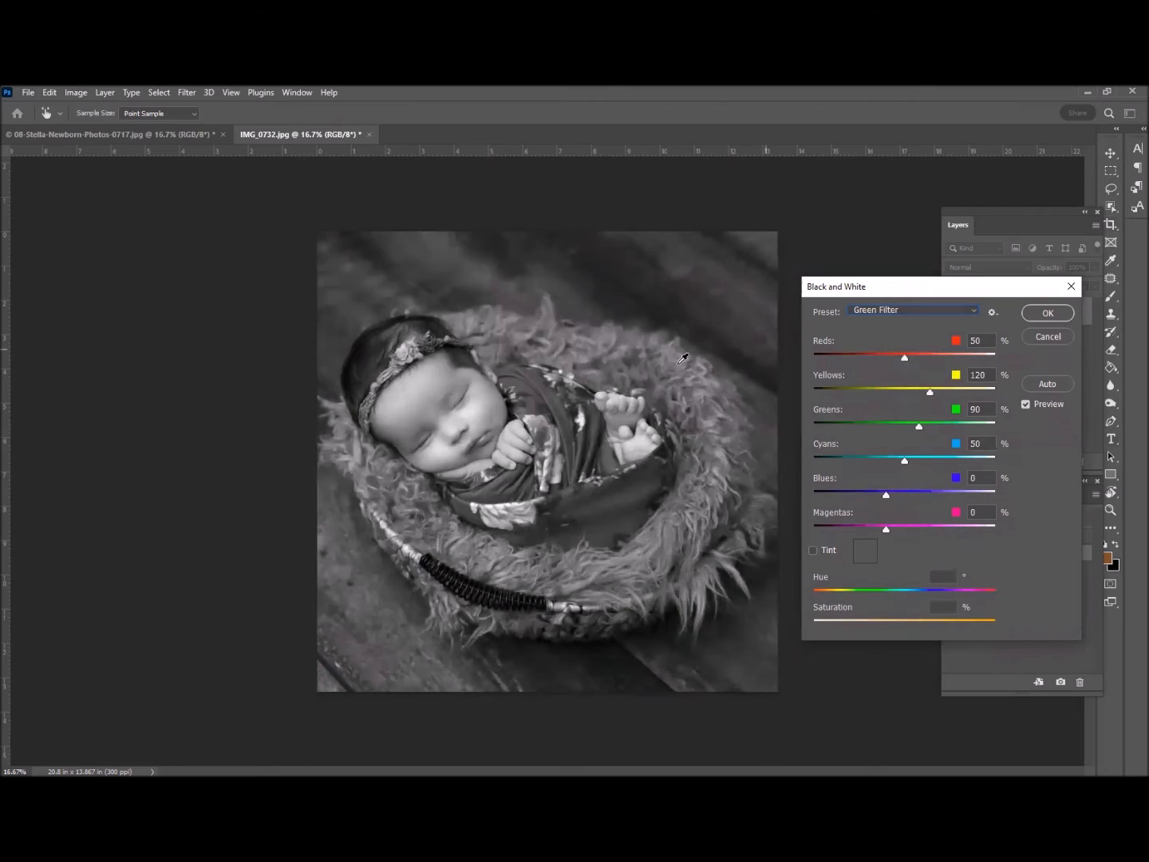
{"action": "left_click", "coordinate": [918, 311]}
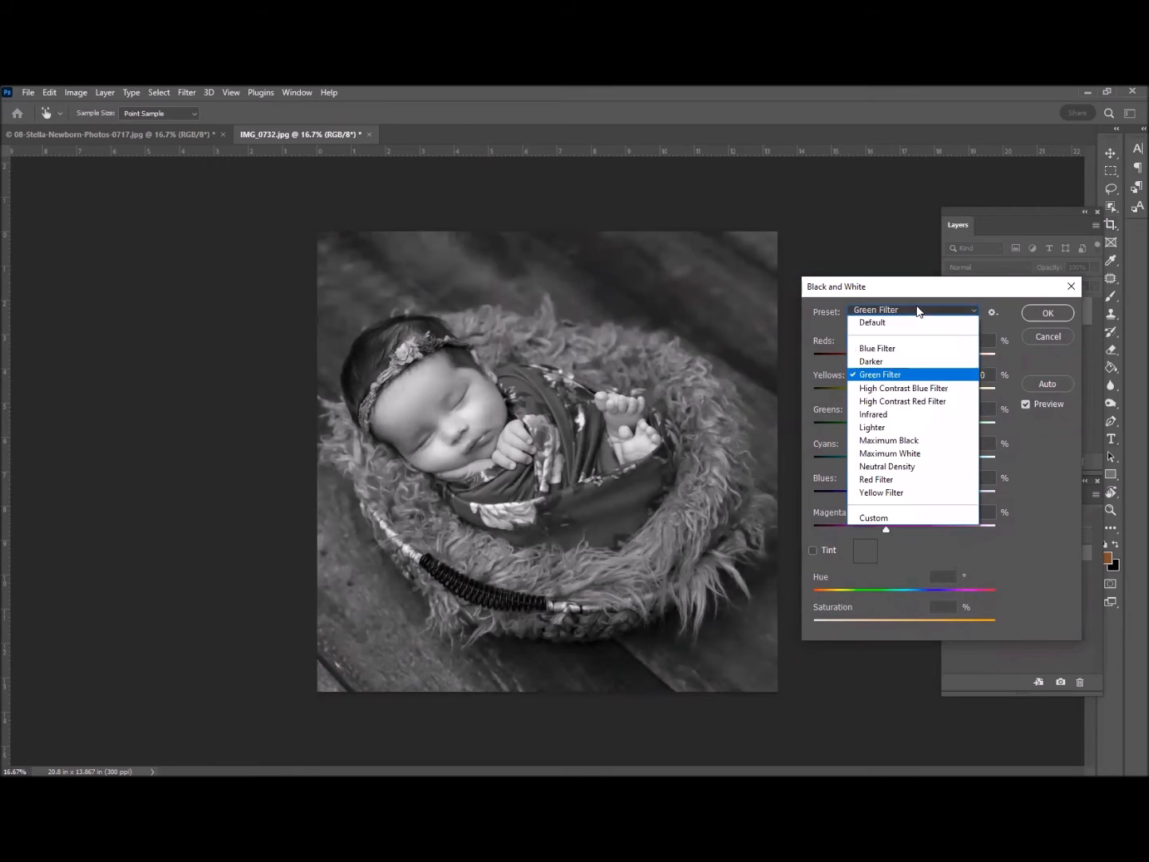
{"action": "left_click", "coordinate": [918, 414]}
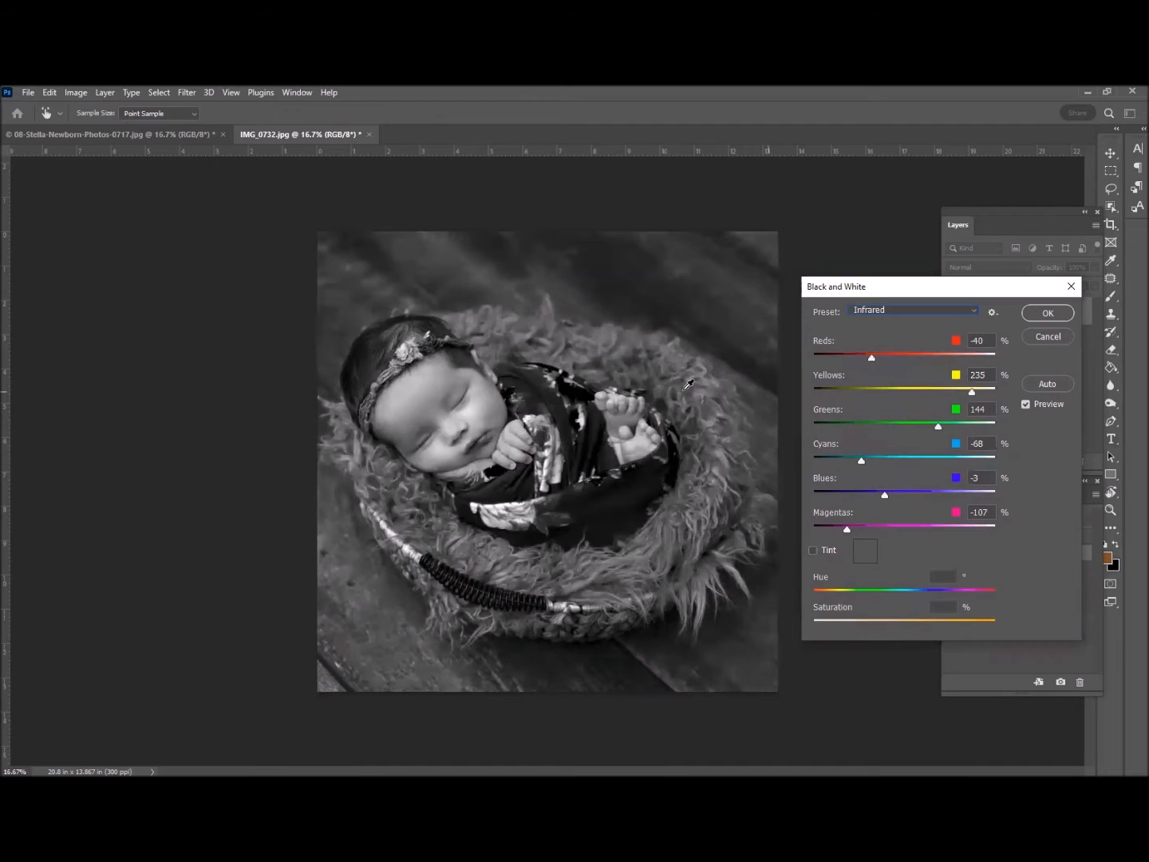
{"action": "left_click", "coordinate": [933, 308]}
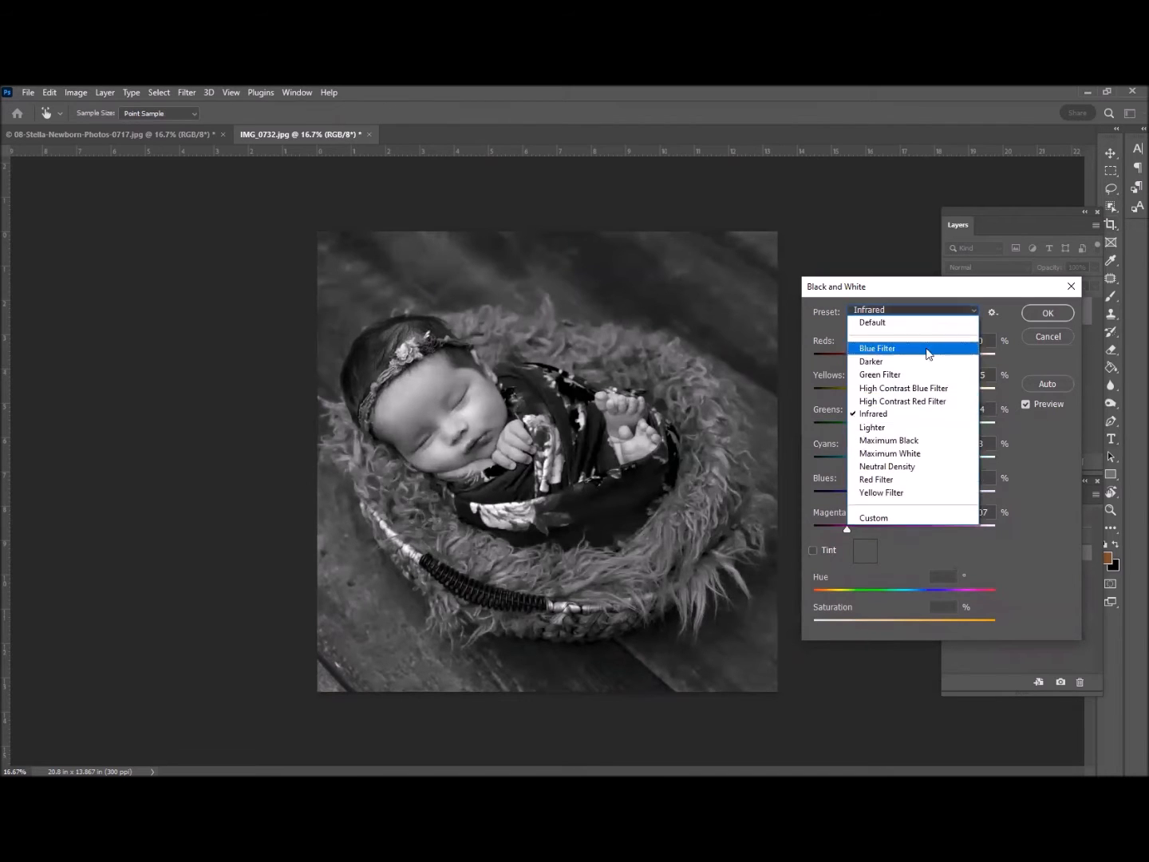
{"action": "left_click", "coordinate": [894, 469]}
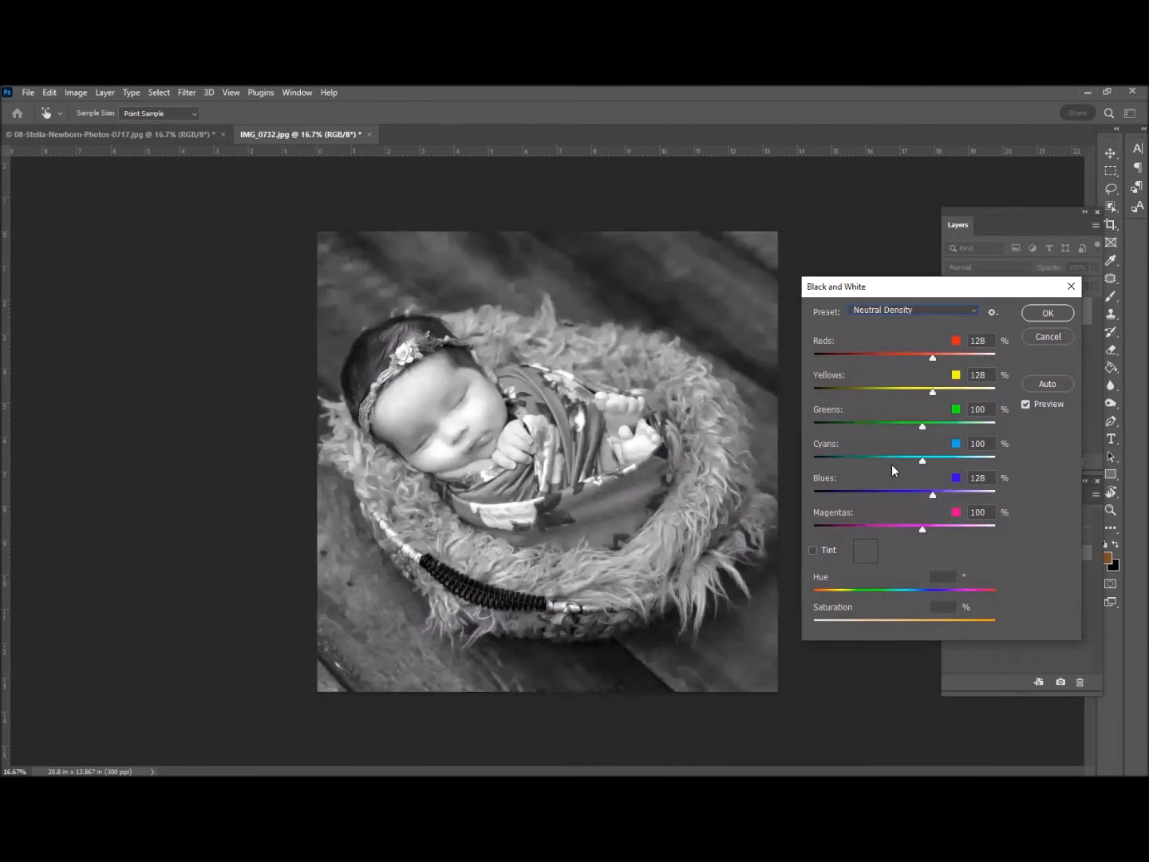
Reset the black and white conversion to the Default preset and switch it to Custom
{"action": "left_click", "coordinate": [883, 312]}
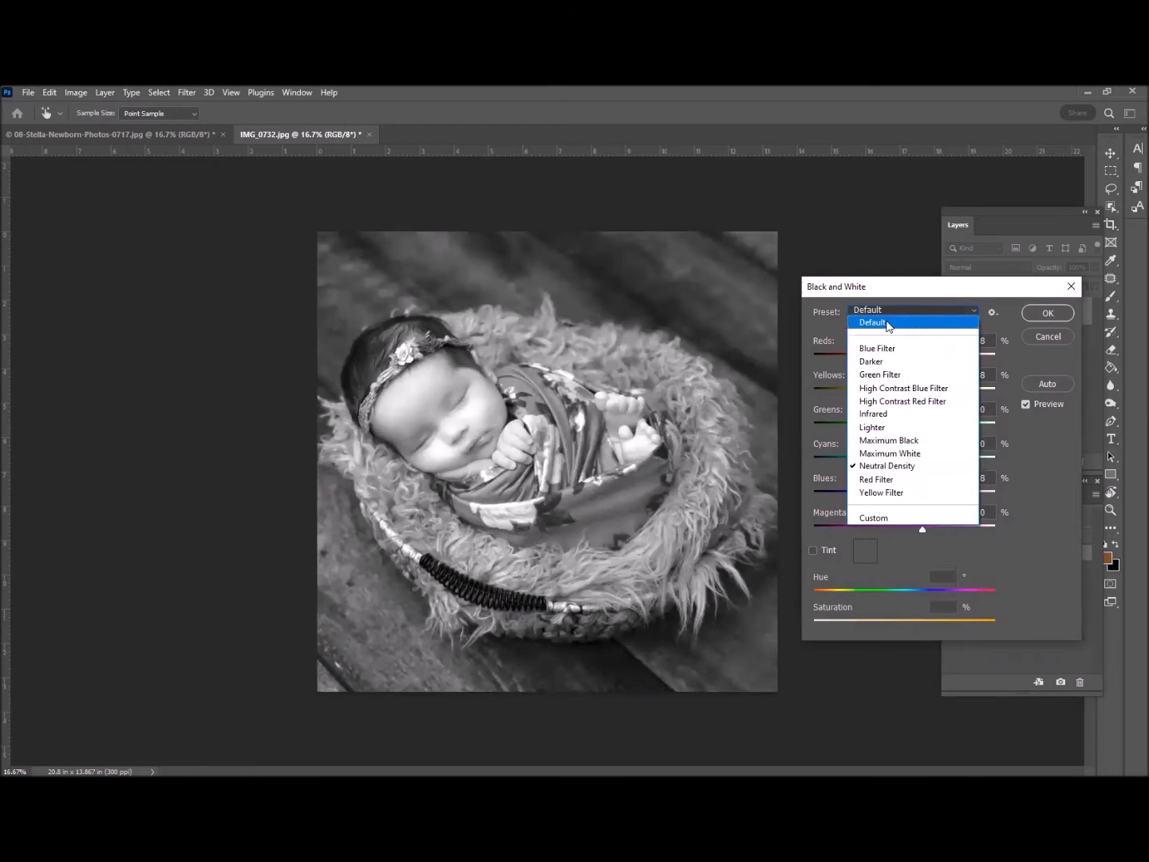
{"action": "left_click", "coordinate": [888, 324]}
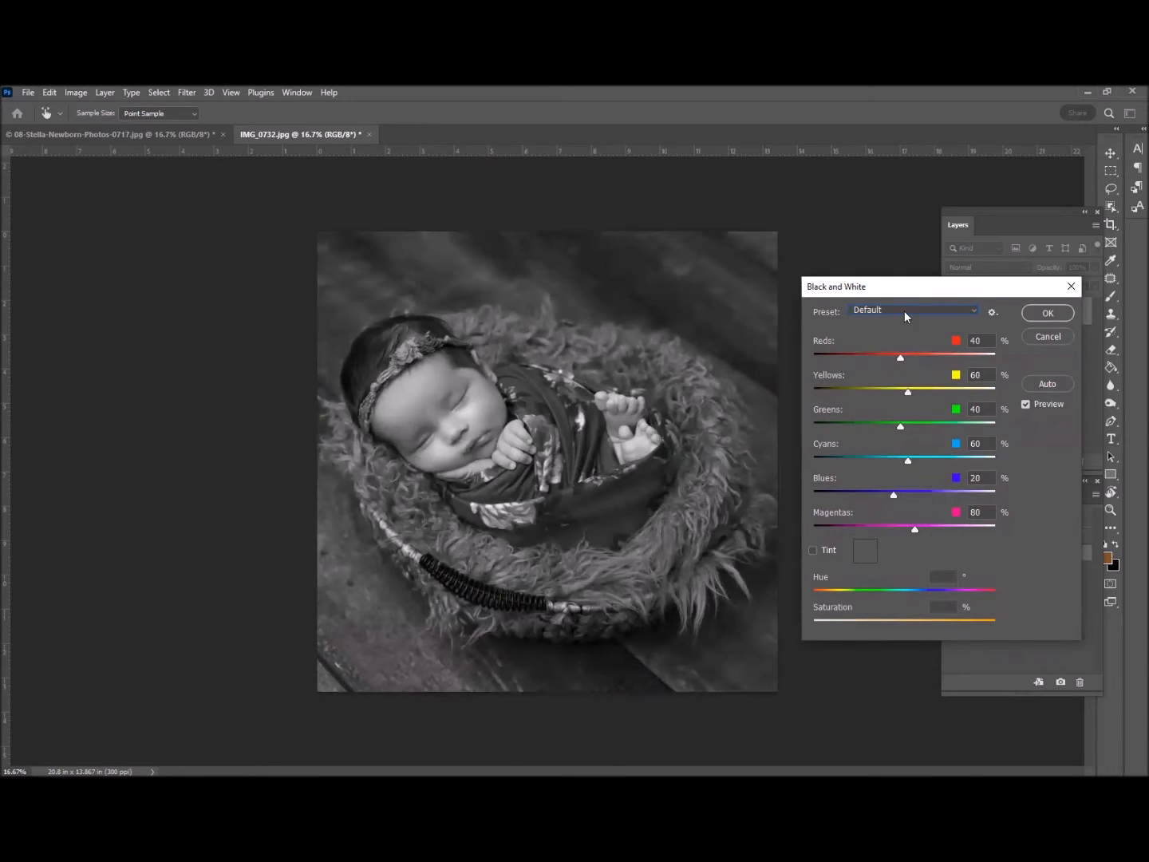
{"action": "left_click", "coordinate": [906, 314]}
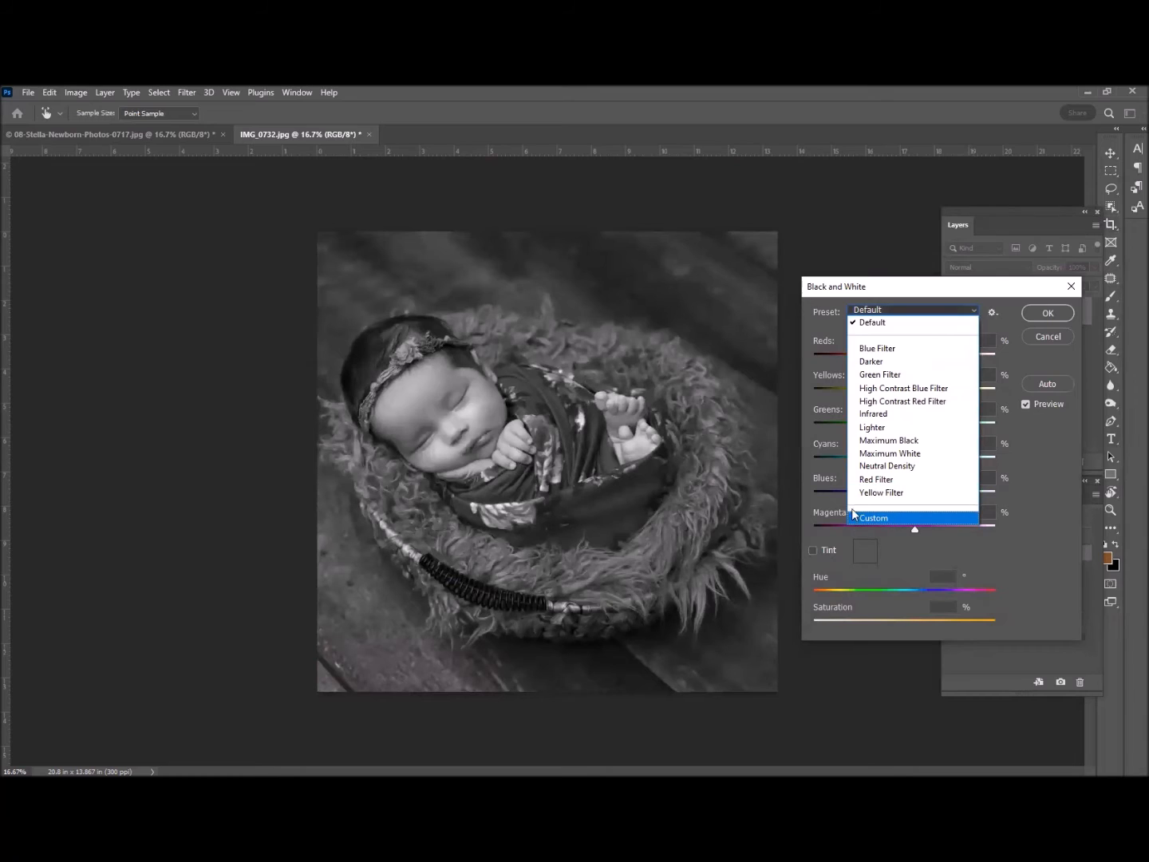
{"action": "left_click", "coordinate": [894, 518]}
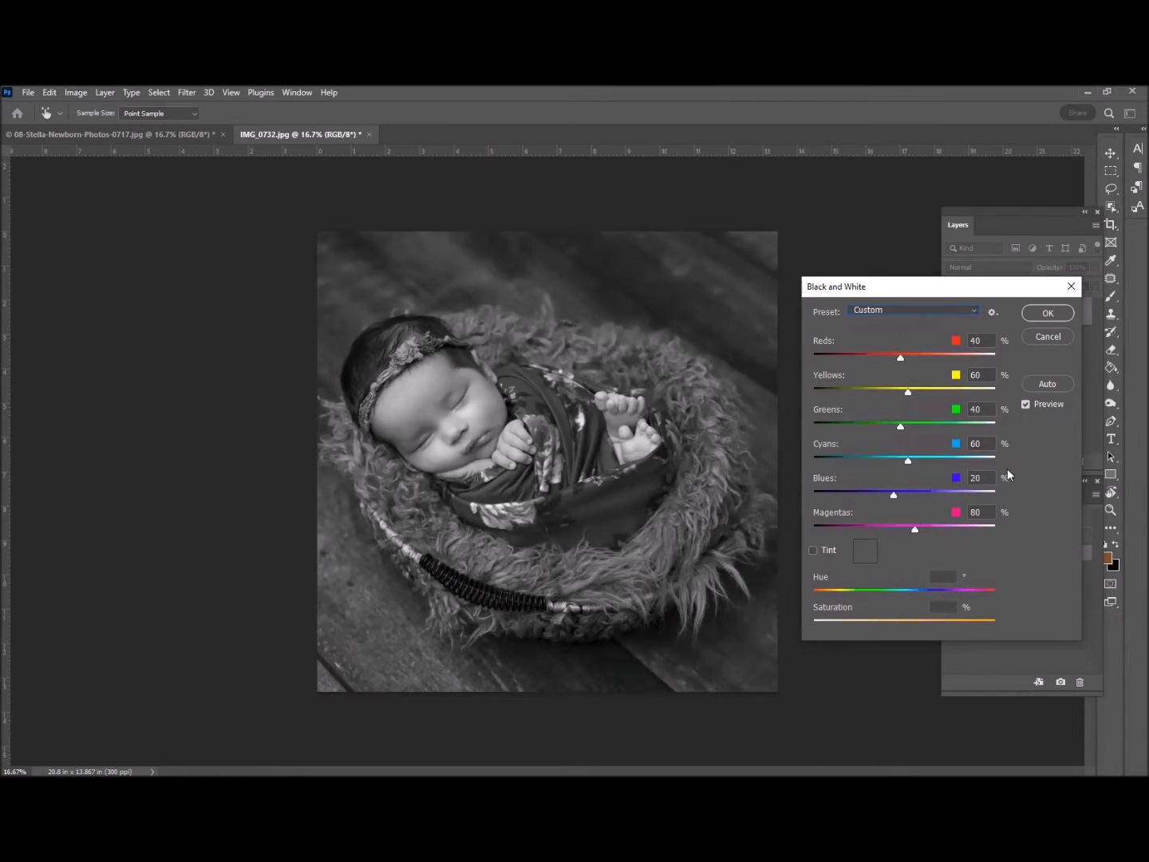
Set Reds to 98%, Yellows to 75%, Greens to 15%, Cyans to 25% and Blues to 47%, and apply the black and white conversion
{"action": "left_click_drag", "start_coordinate": [899, 359], "coordinate": [921, 366]}
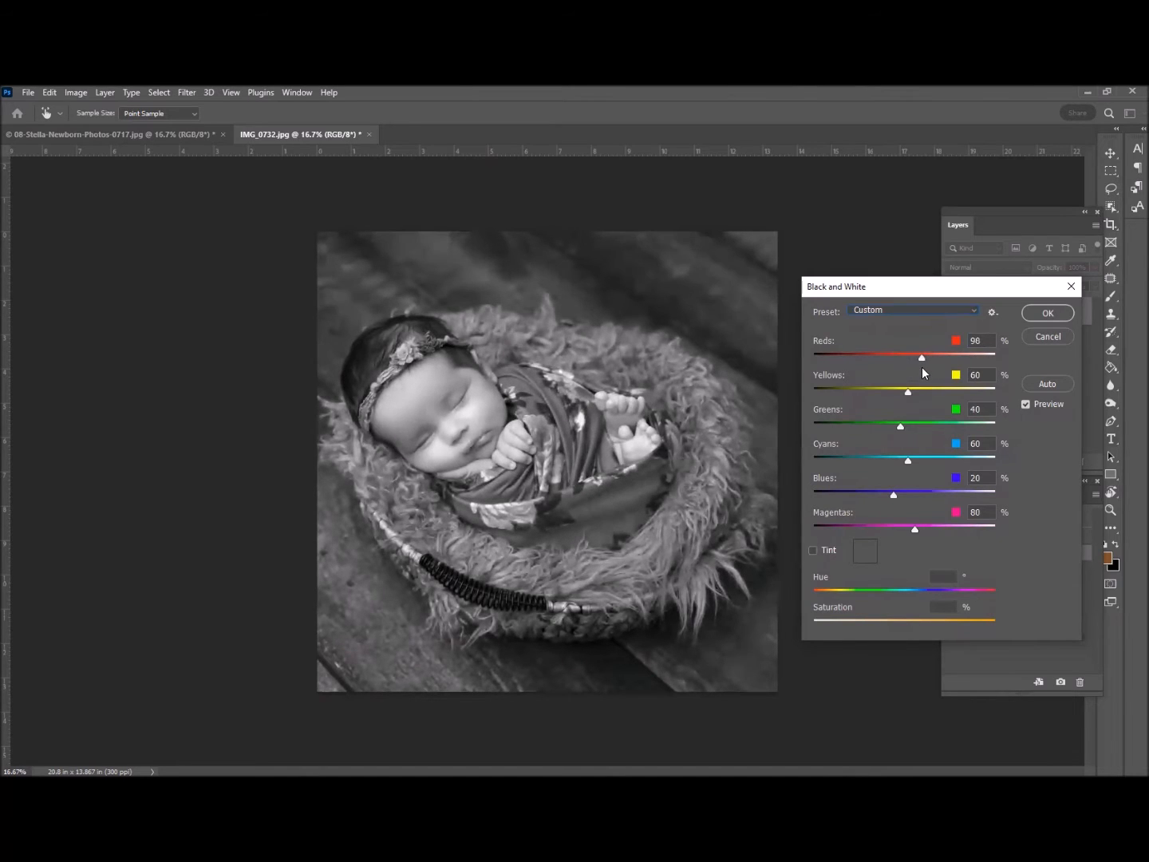
{"action": "left_click_drag", "start_coordinate": [894, 494], "coordinate": [893, 444]}
{"action": "mouse_move", "coordinate": [908, 391]}
{"action": "left_mouse_down"}
{"action": "mouse_move", "coordinate": [893, 395]}
{"action": "mouse_move", "coordinate": [914, 409]}
{"action": "left_mouse_up"}
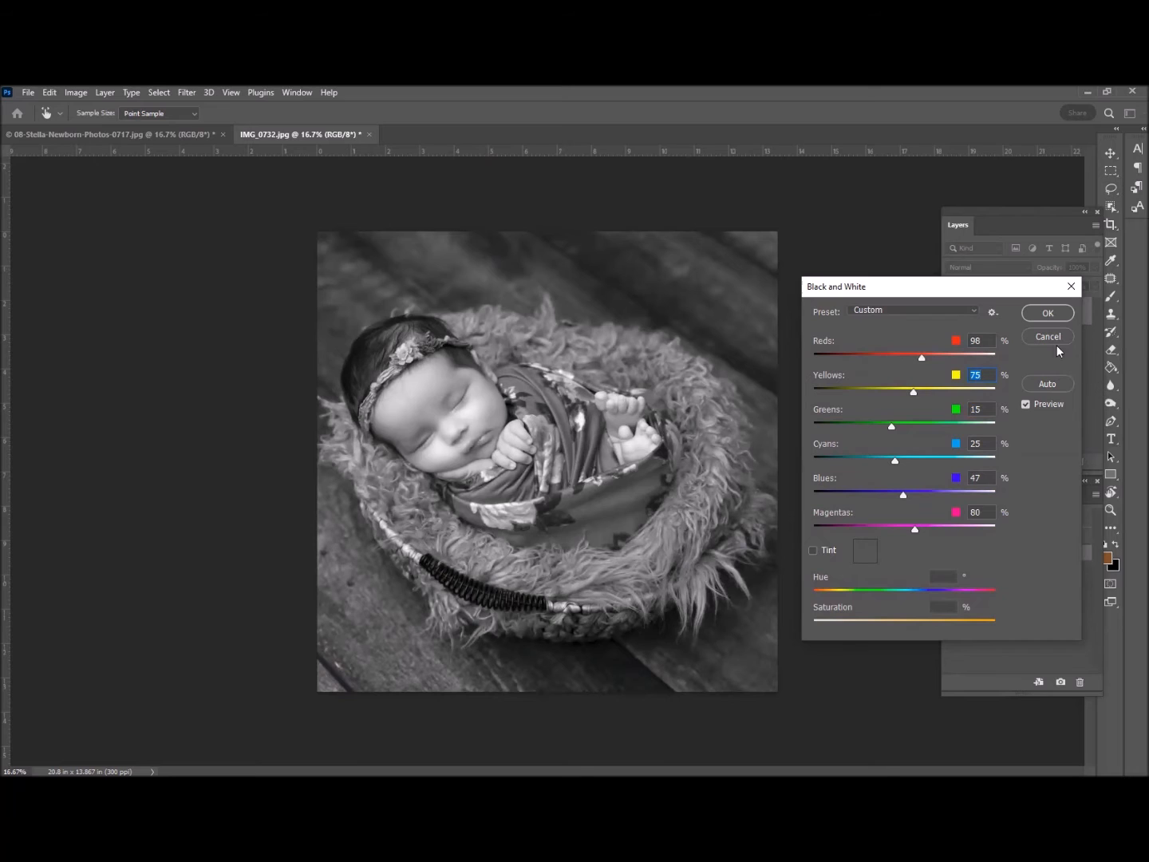
{"action": "left_click", "coordinate": [1048, 313]}
Step back in the history to the colour crop and revert to the original IMG_0732.jpg snapshot
{"action": "key", "text": "c"}
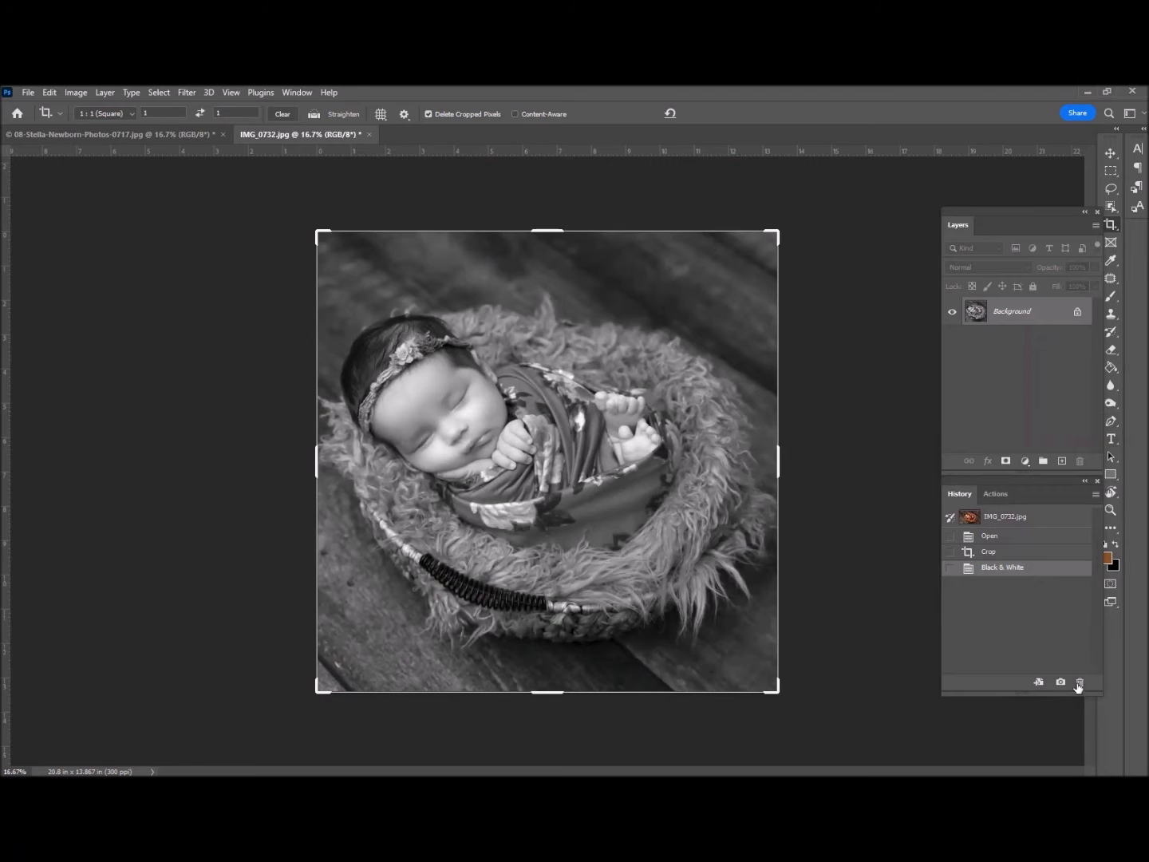
{"action": "left_click", "coordinate": [1031, 551]}
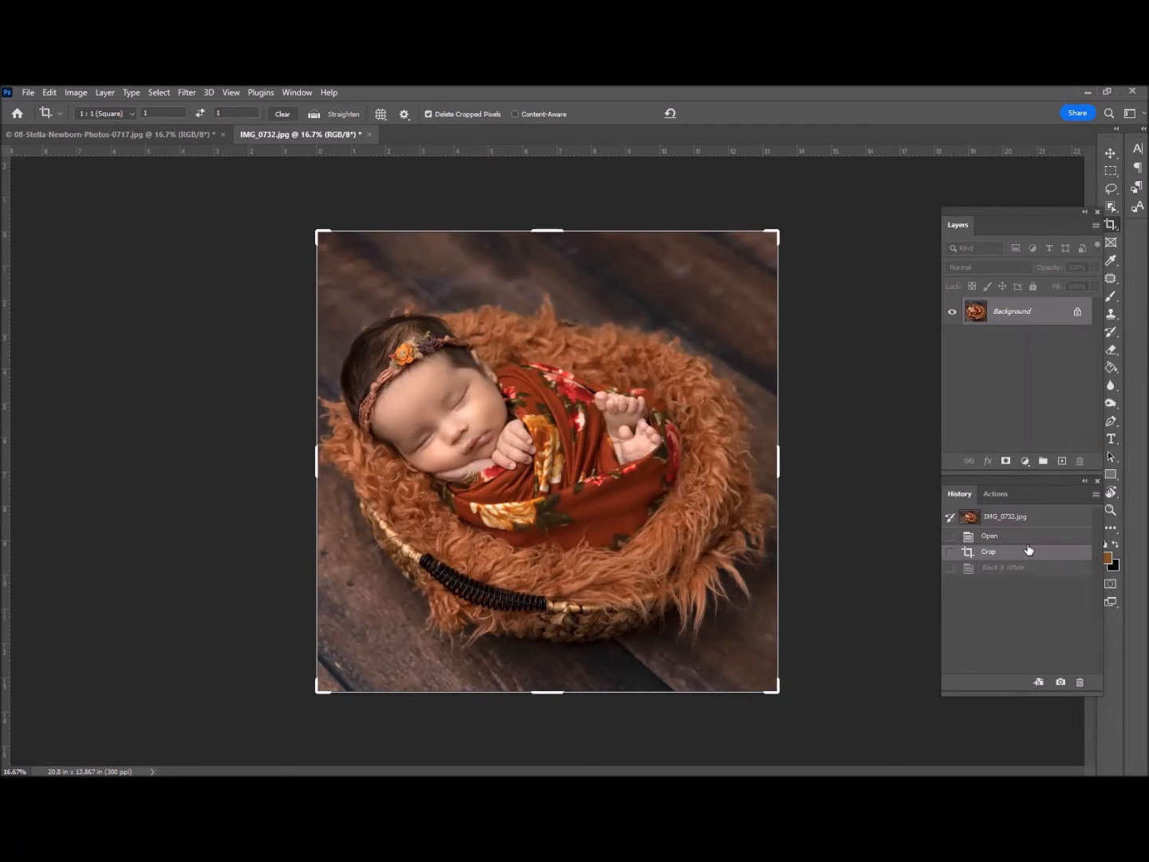
{"action": "left_click", "coordinate": [997, 520]}
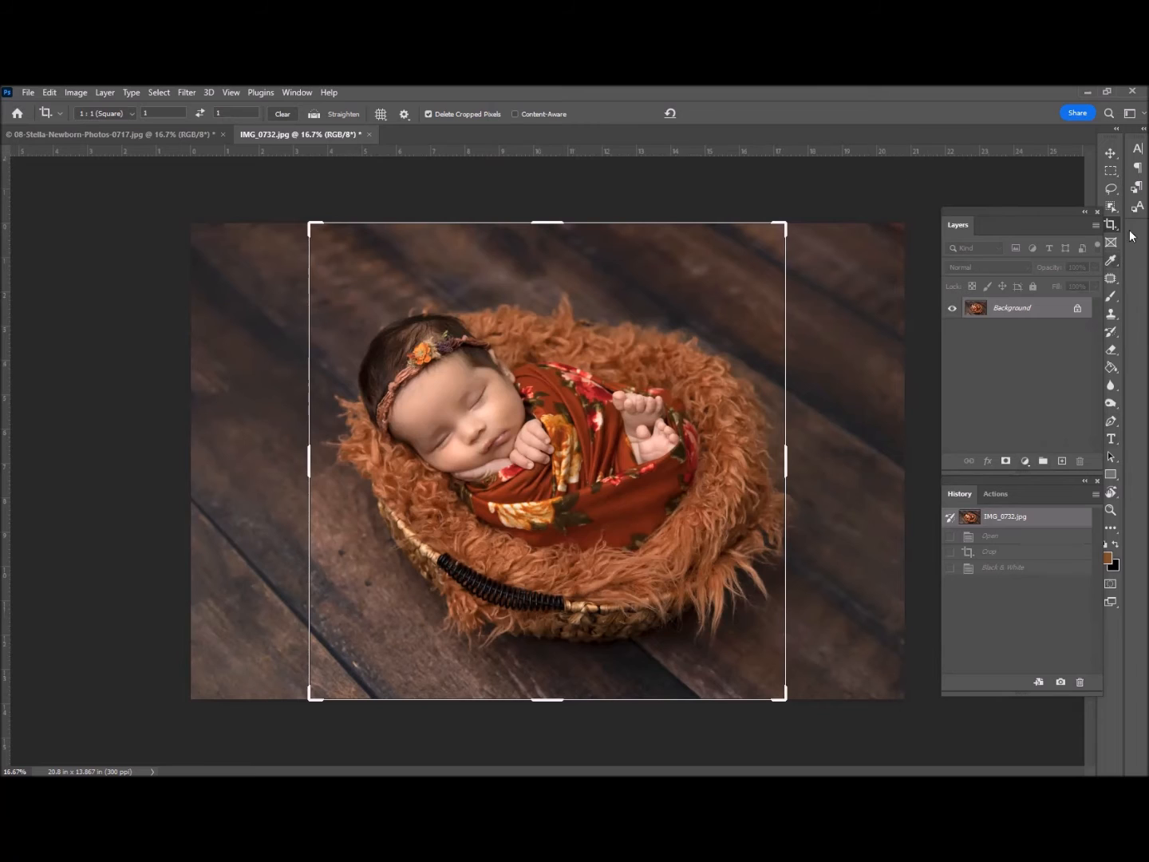
Try to move the locked Background layer with the Move tool, declining its conversion to a normal layer
{"action": "left_click", "coordinate": [1114, 158]}
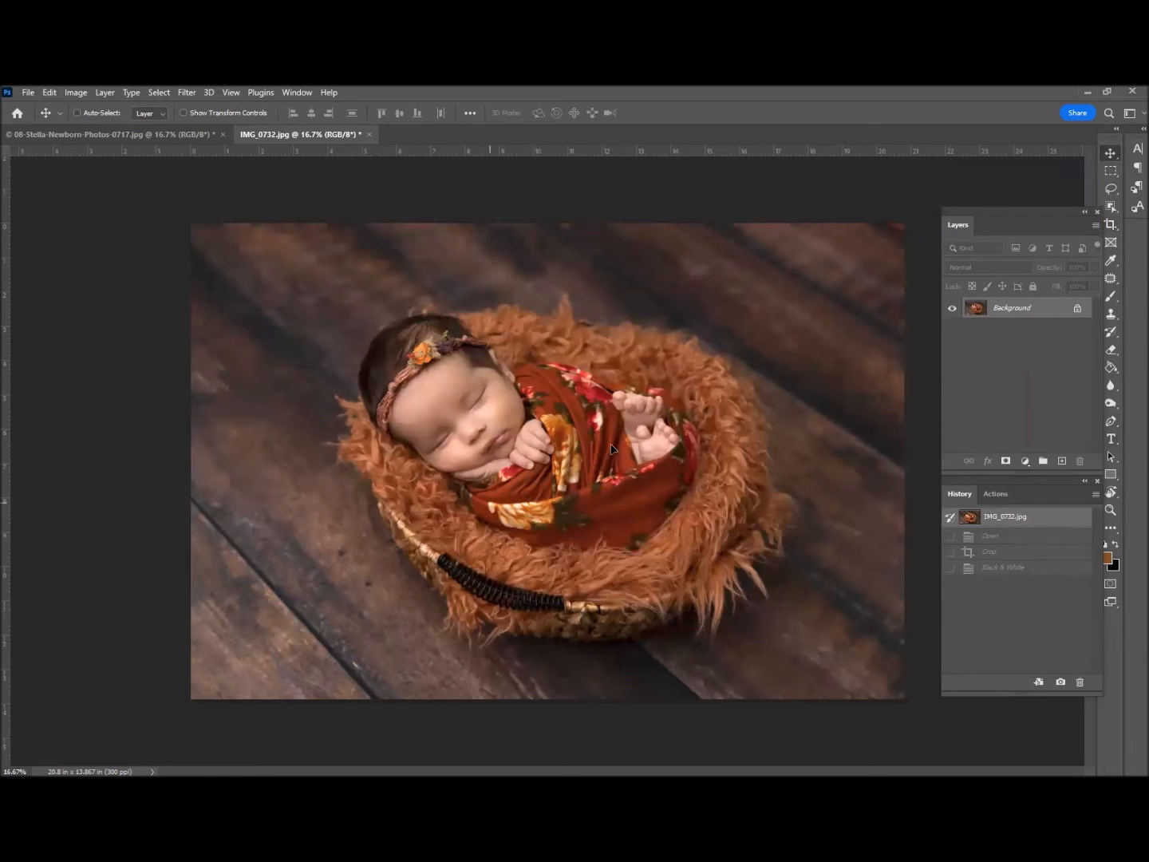
{"action": "left_click_drag", "start_coordinate": [733, 370], "coordinate": [615, 403]}
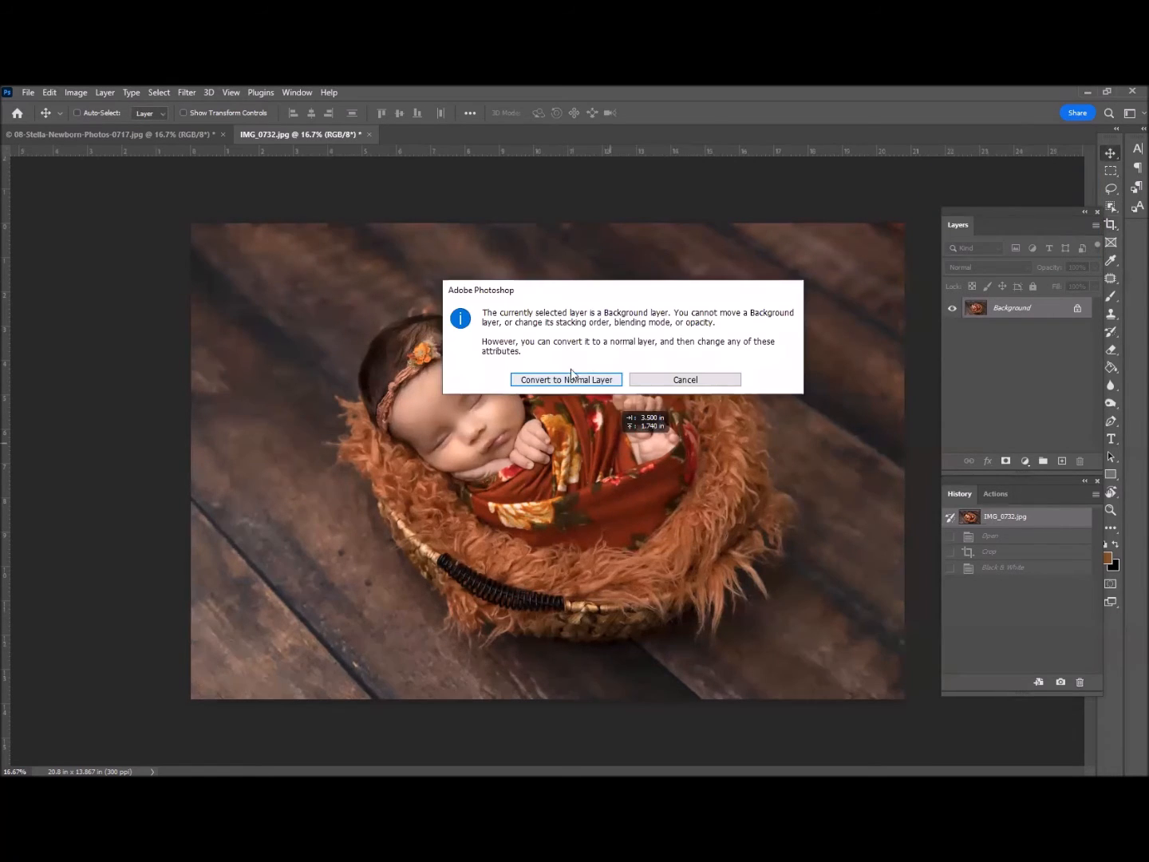
{"action": "left_click", "coordinate": [683, 382]}
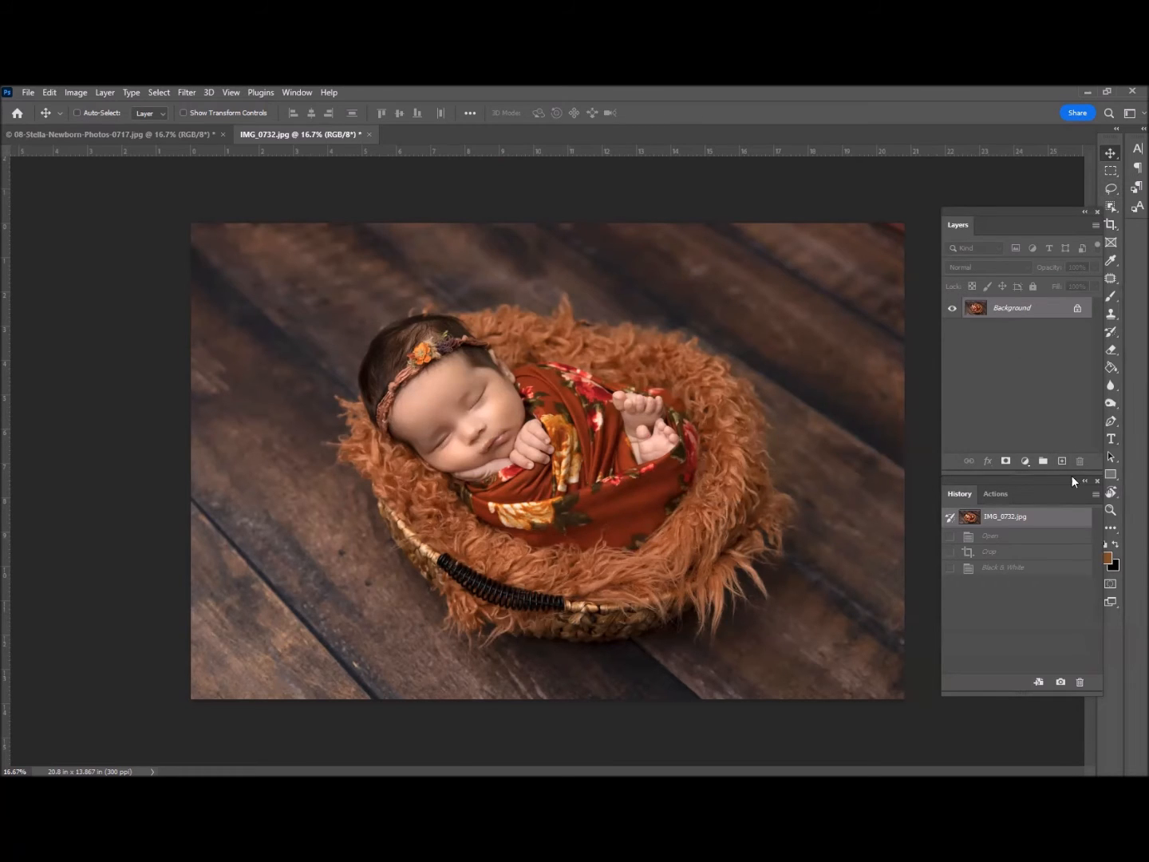
Duplicate the Background layer within the same document under the name Background copy
{"action": "right_click", "coordinate": [1003, 306]}
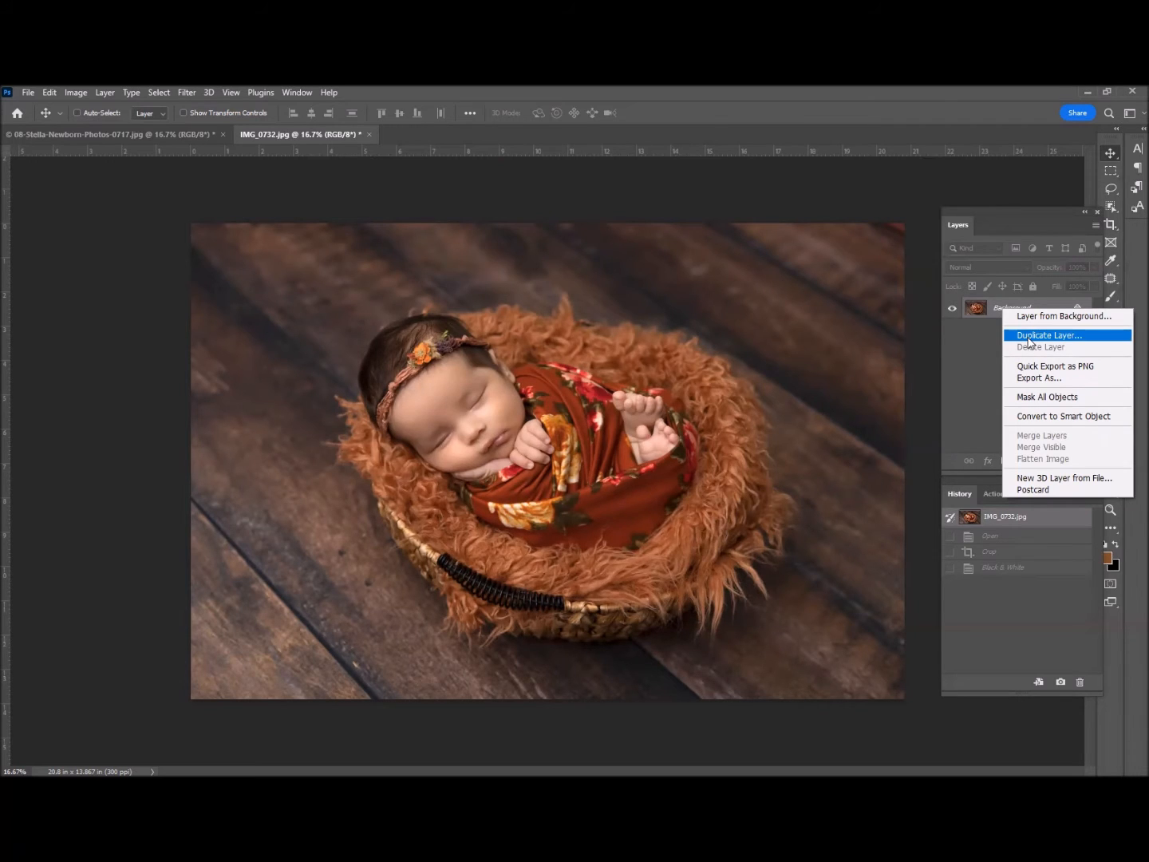
{"action": "left_click", "coordinate": [1002, 343]}
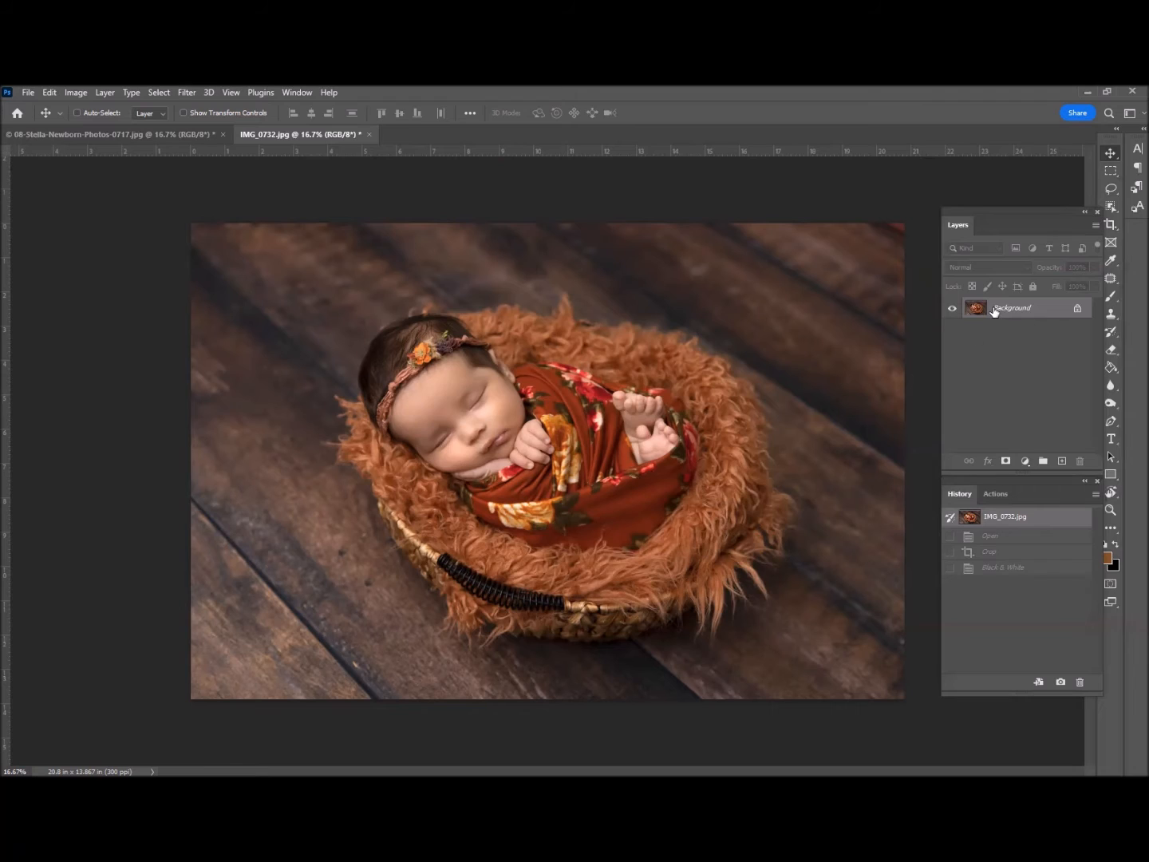
{"action": "right_click", "coordinate": [995, 311]}
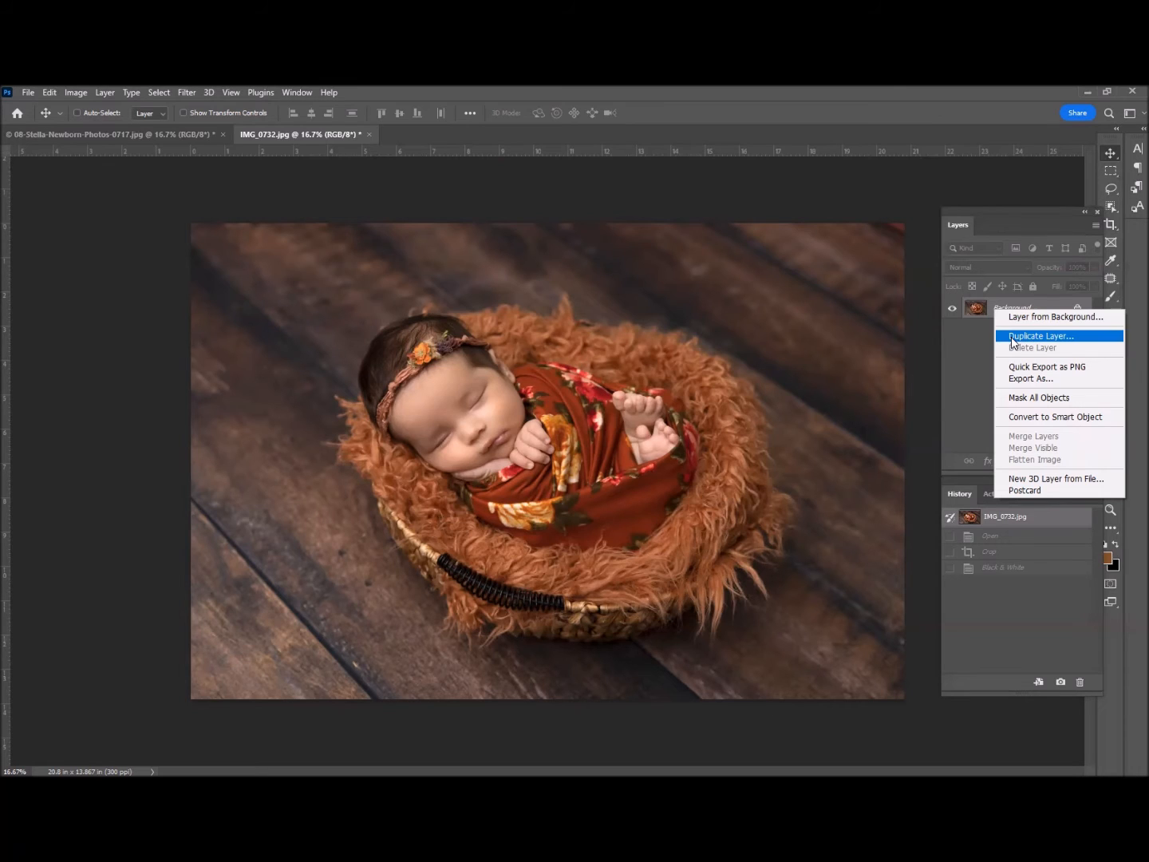
{"action": "left_click", "coordinate": [1012, 338]}
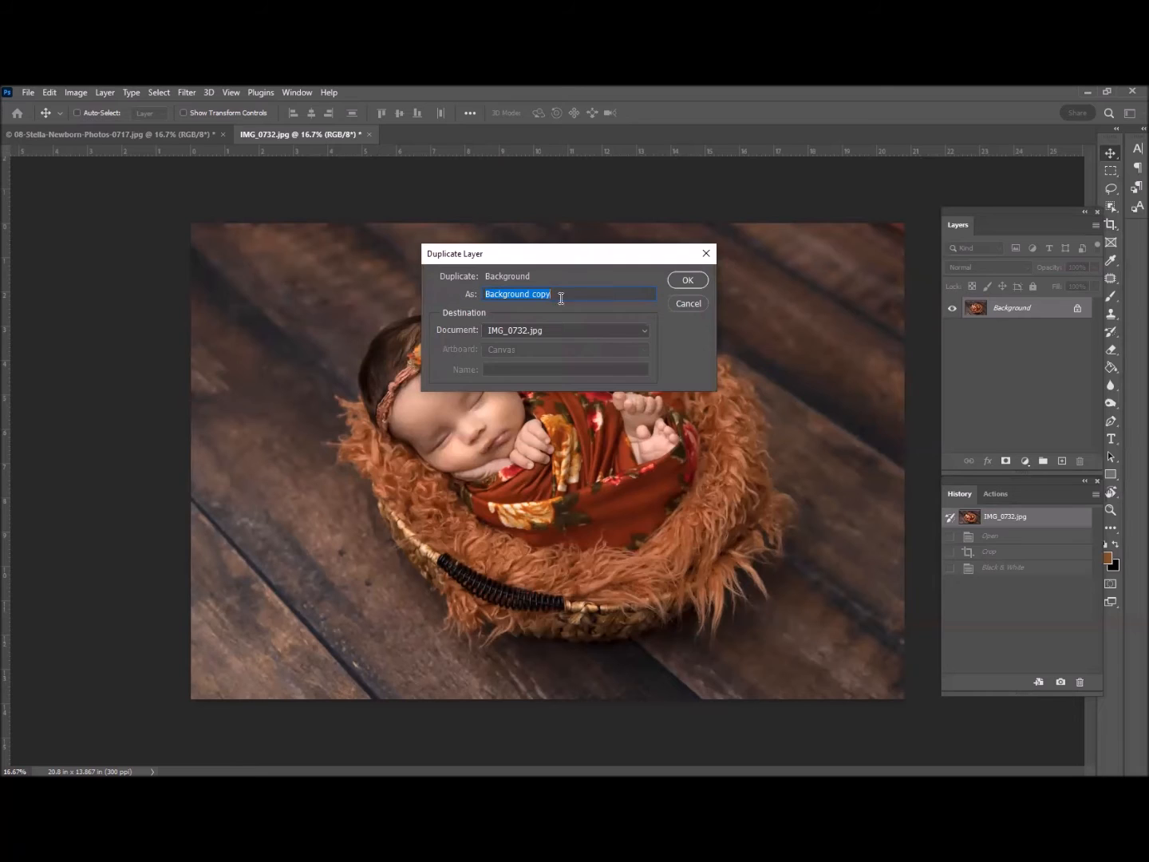
{"action": "left_click", "coordinate": [679, 284]}
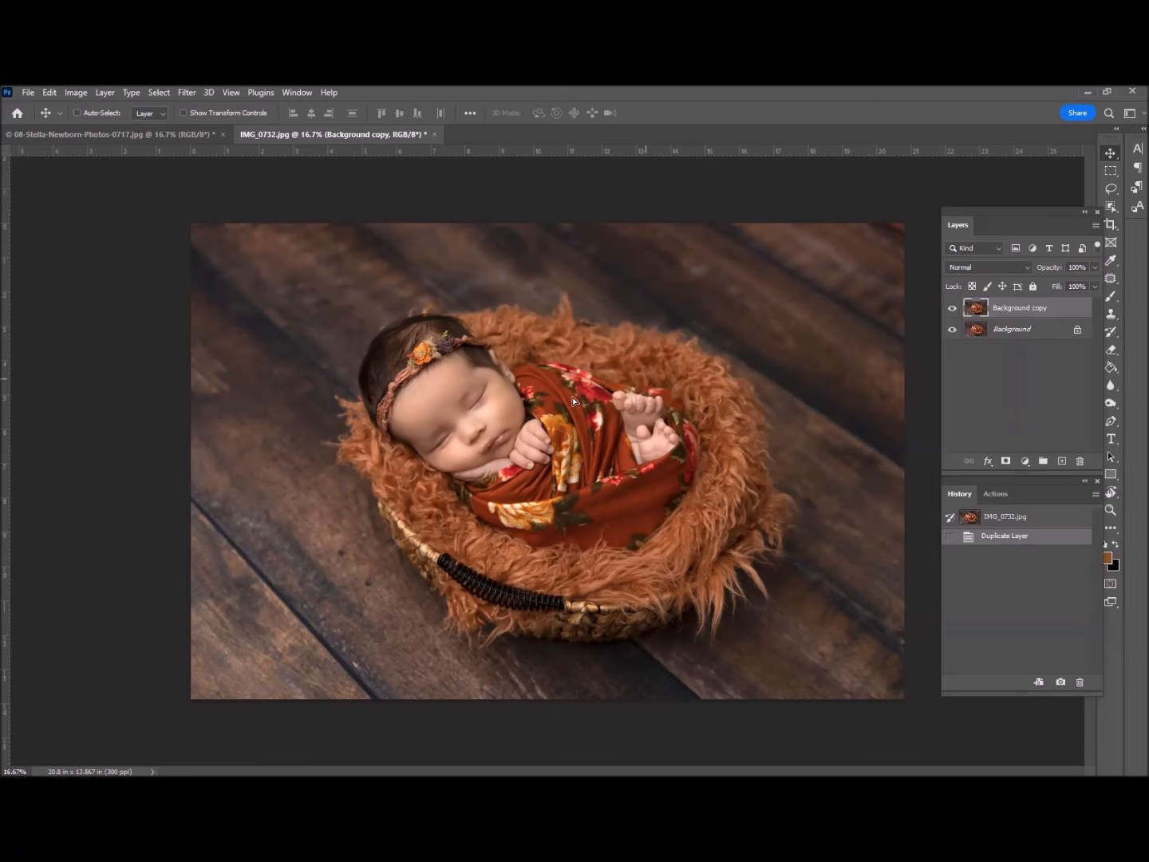
Try moving the Background copy layer sideways over the original, and undo the move
{"action": "left_click_drag", "start_coordinate": [628, 417], "coordinate": [678, 416]}
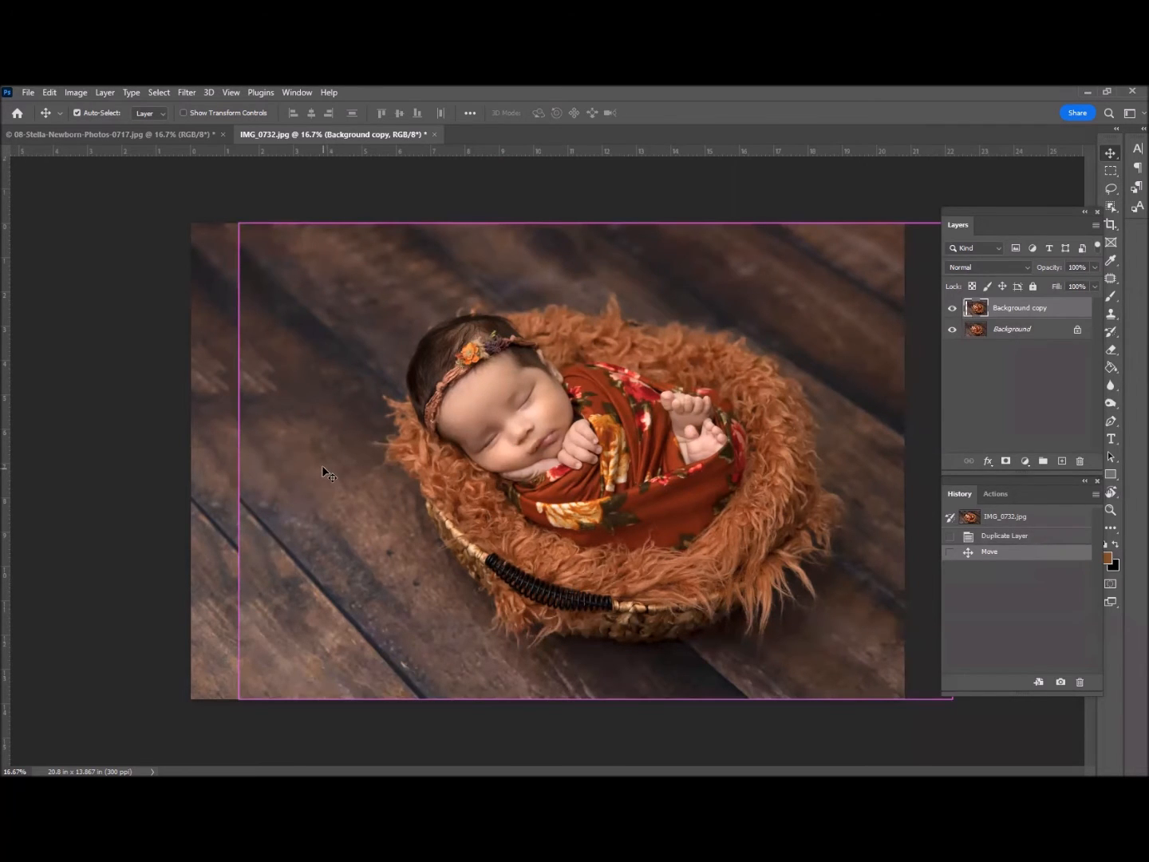
{"action": "key", "text": "ctrl+z"}
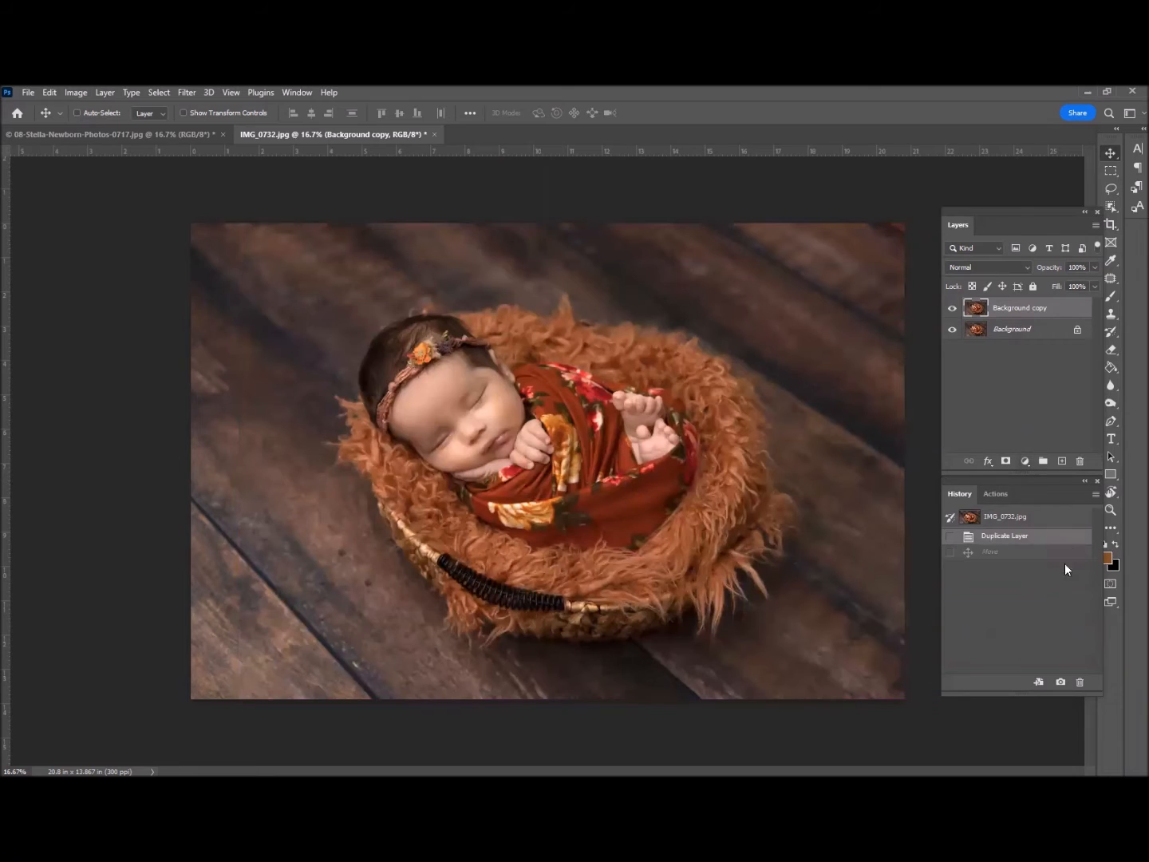
Open the Canvas Size settings, try pixel units with a middle-left anchor and return the units to inches
{"action": "left_click", "coordinate": [81, 95]}
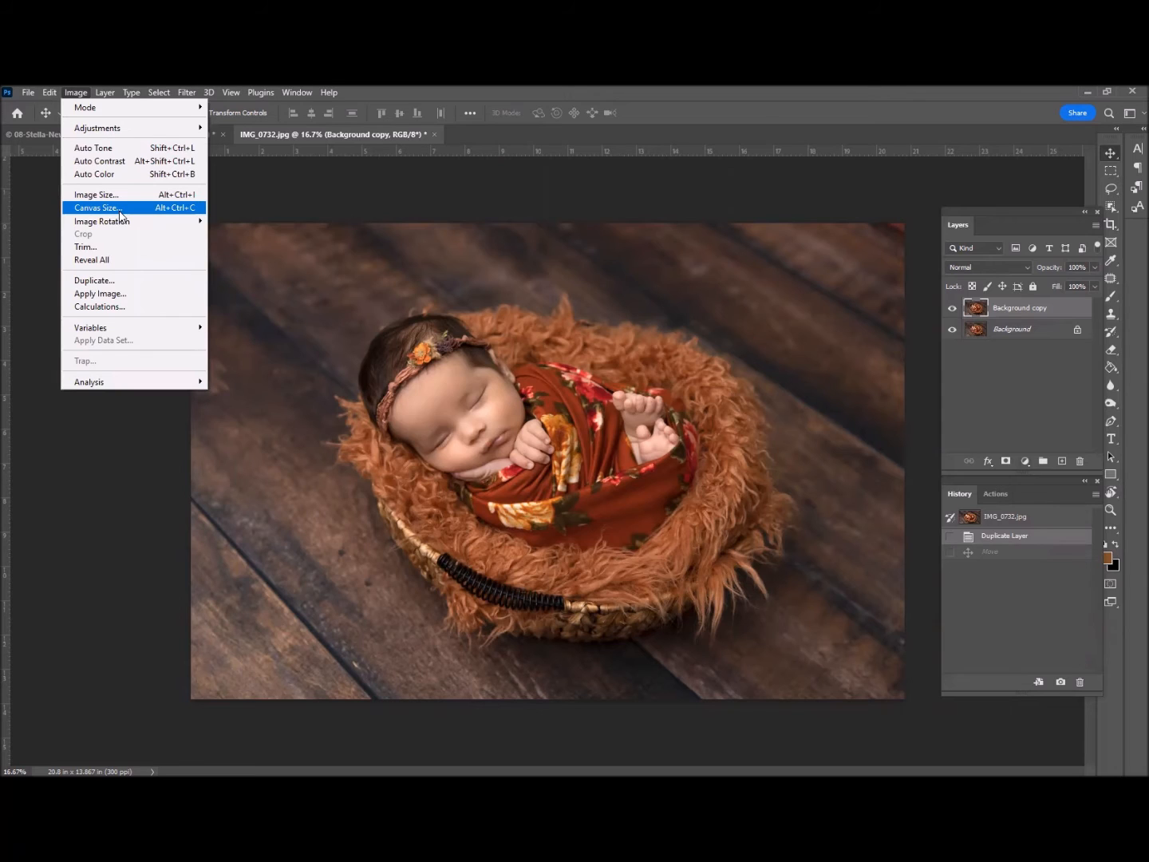
{"action": "left_click", "coordinate": [119, 212]}
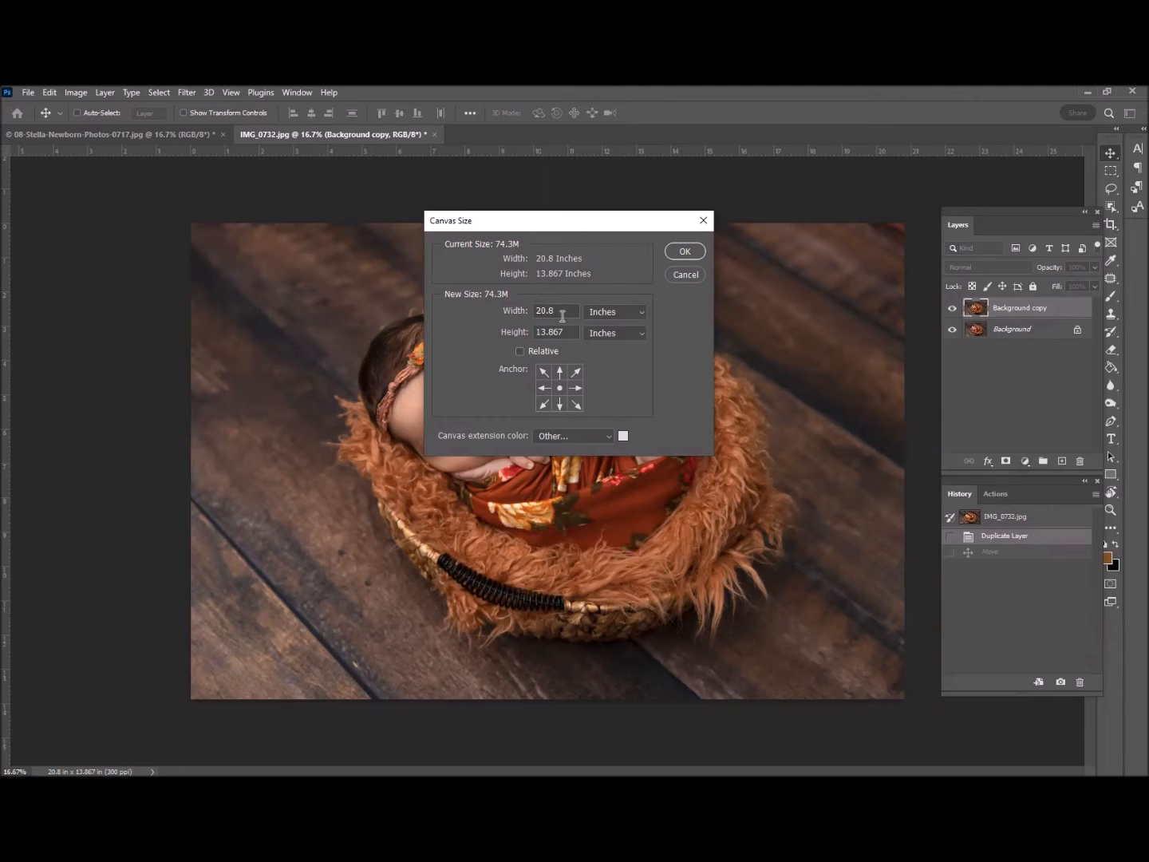
{"action": "left_click", "coordinate": [640, 309]}
{"action": "left_click", "coordinate": [640, 309]}
{"action": "left_click", "coordinate": [543, 388]}
{"action": "left_click", "coordinate": [600, 312]}
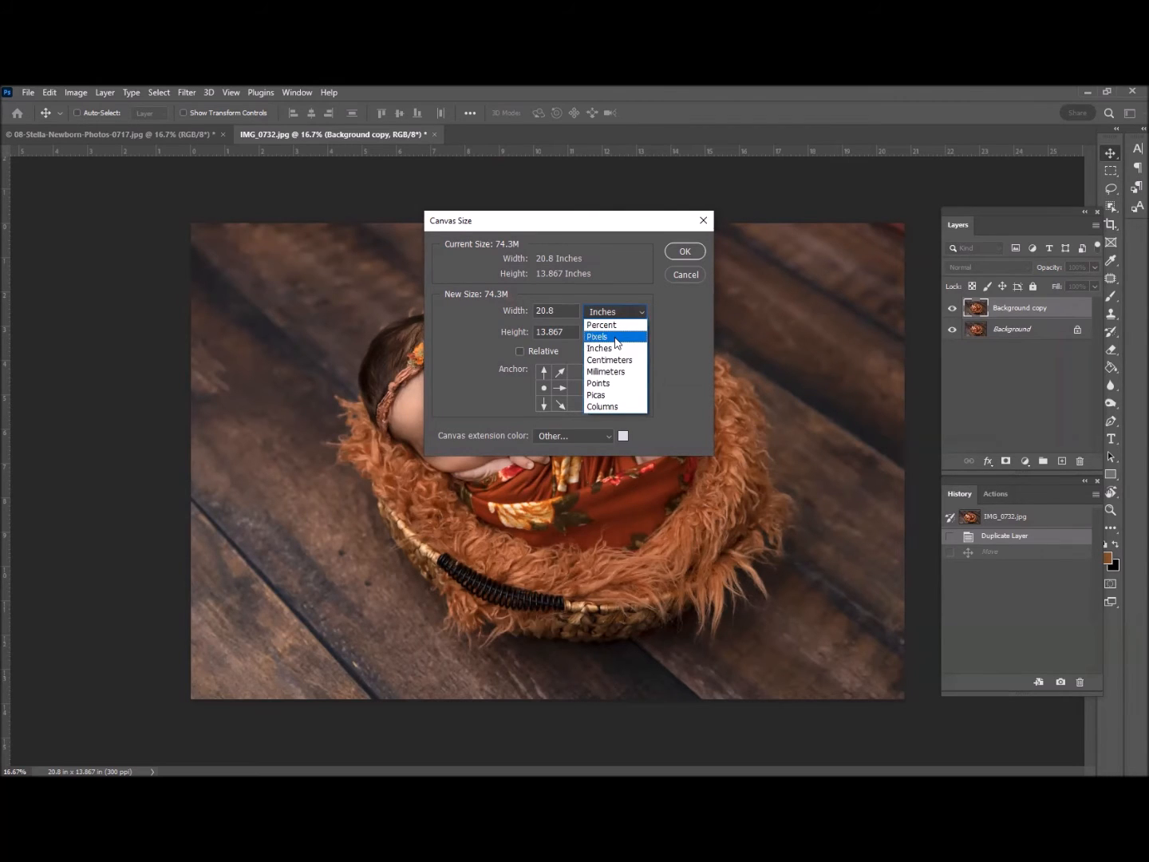
{"action": "left_click", "coordinate": [616, 338]}
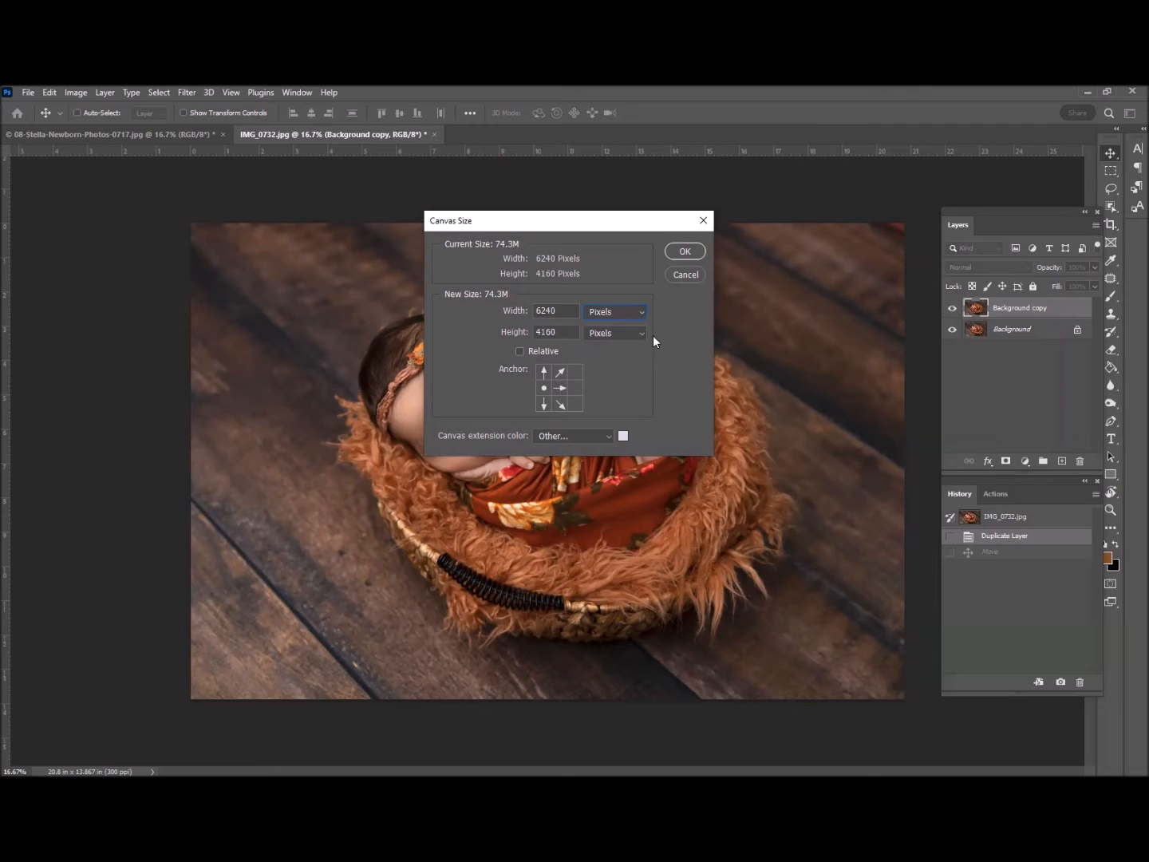
{"action": "left_click", "coordinate": [568, 314]}
{"action": "left_click", "coordinate": [618, 312]}
{"action": "left_click", "coordinate": [627, 349]}
Widen the canvas to 25 inches with the anchor in the centre
{"action": "left_click_drag", "start_coordinate": [569, 219], "coordinate": [462, 214]}
{"action": "left_click_drag", "start_coordinate": [456, 305], "coordinate": [381, 304]}
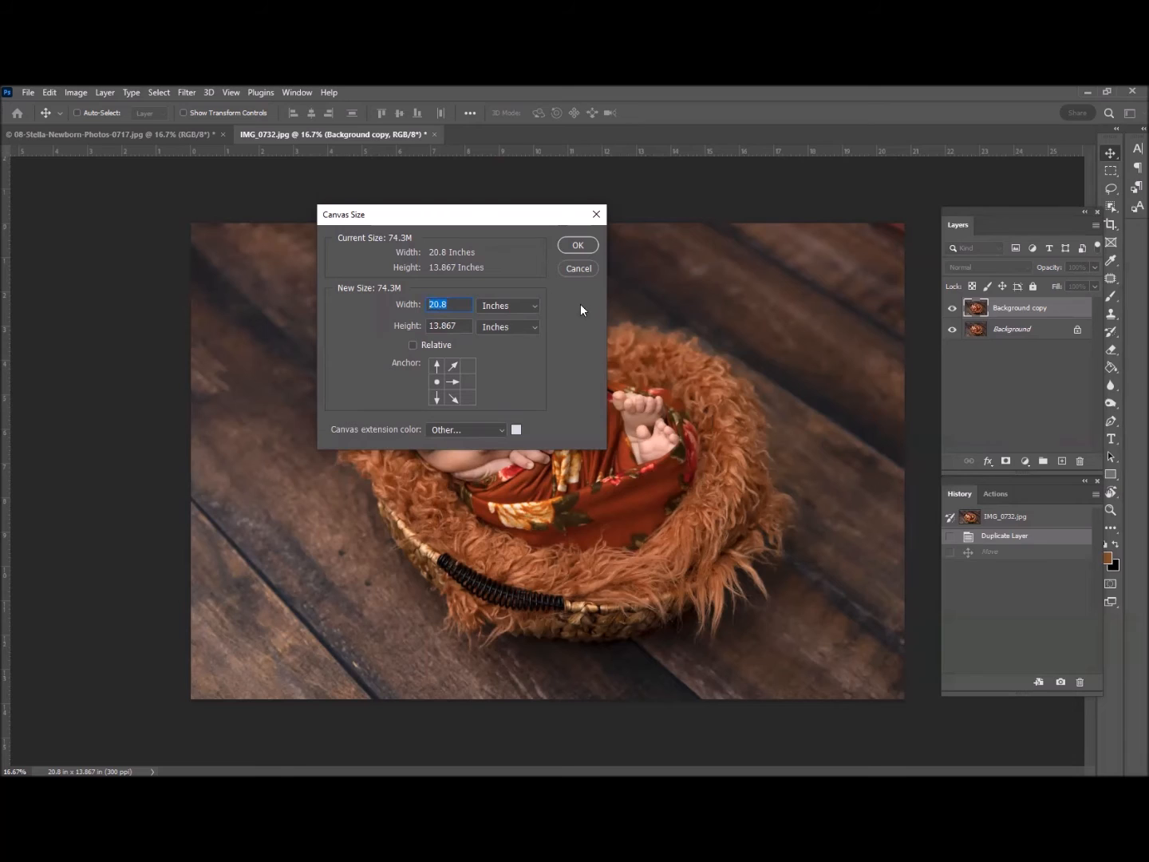
{"action": "type", "text": "25"}
{"action": "left_click", "coordinate": [453, 382]}
{"action": "left_click", "coordinate": [467, 381]}
{"action": "left_click", "coordinate": [456, 380]}
{"action": "left_click", "coordinate": [578, 246]}
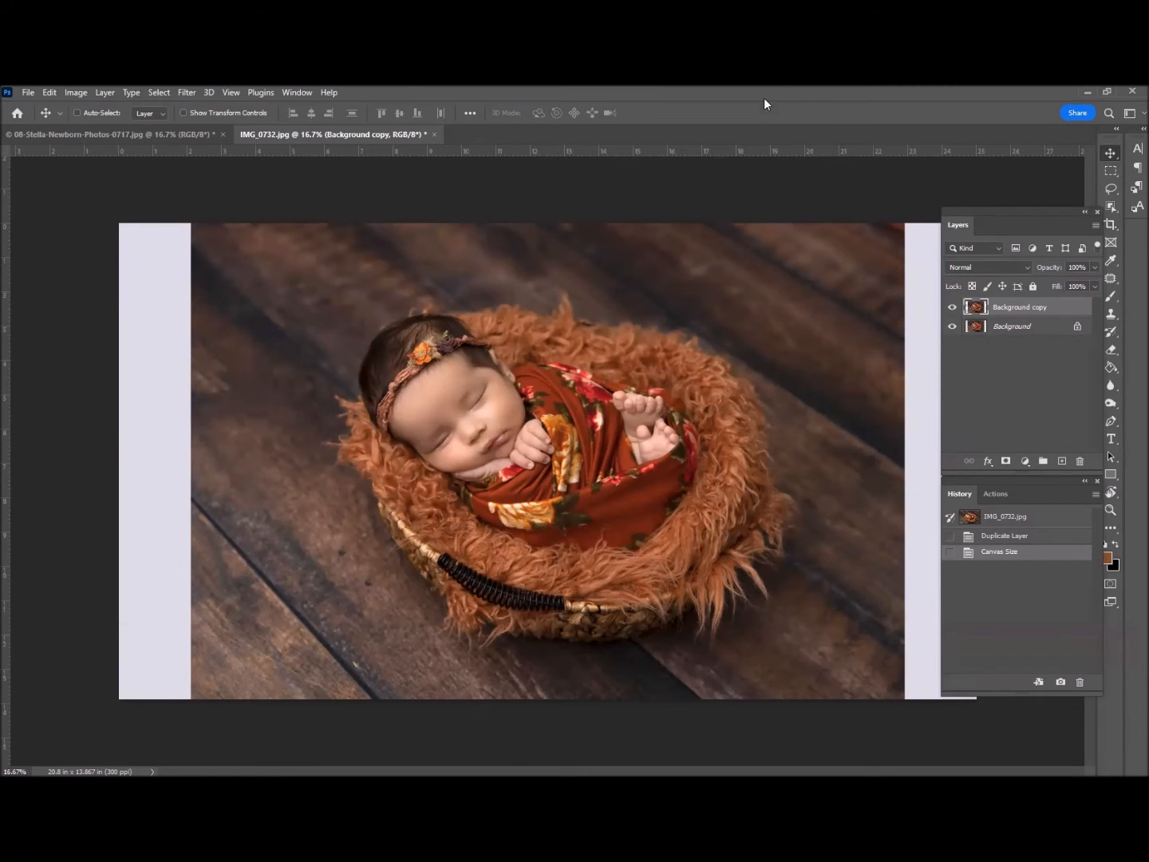
{"action": "key", "text": "ctrl+minus"}
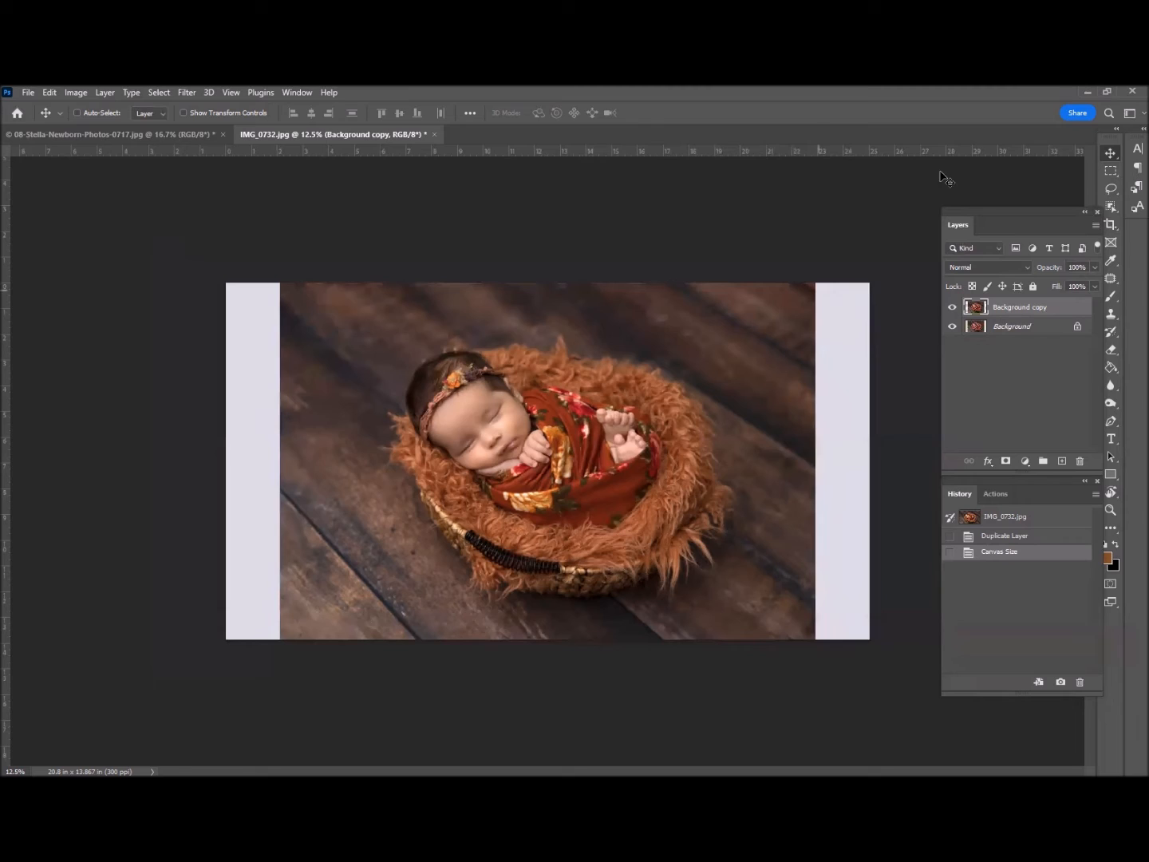
{"action": "left_click", "coordinate": [1108, 171]}
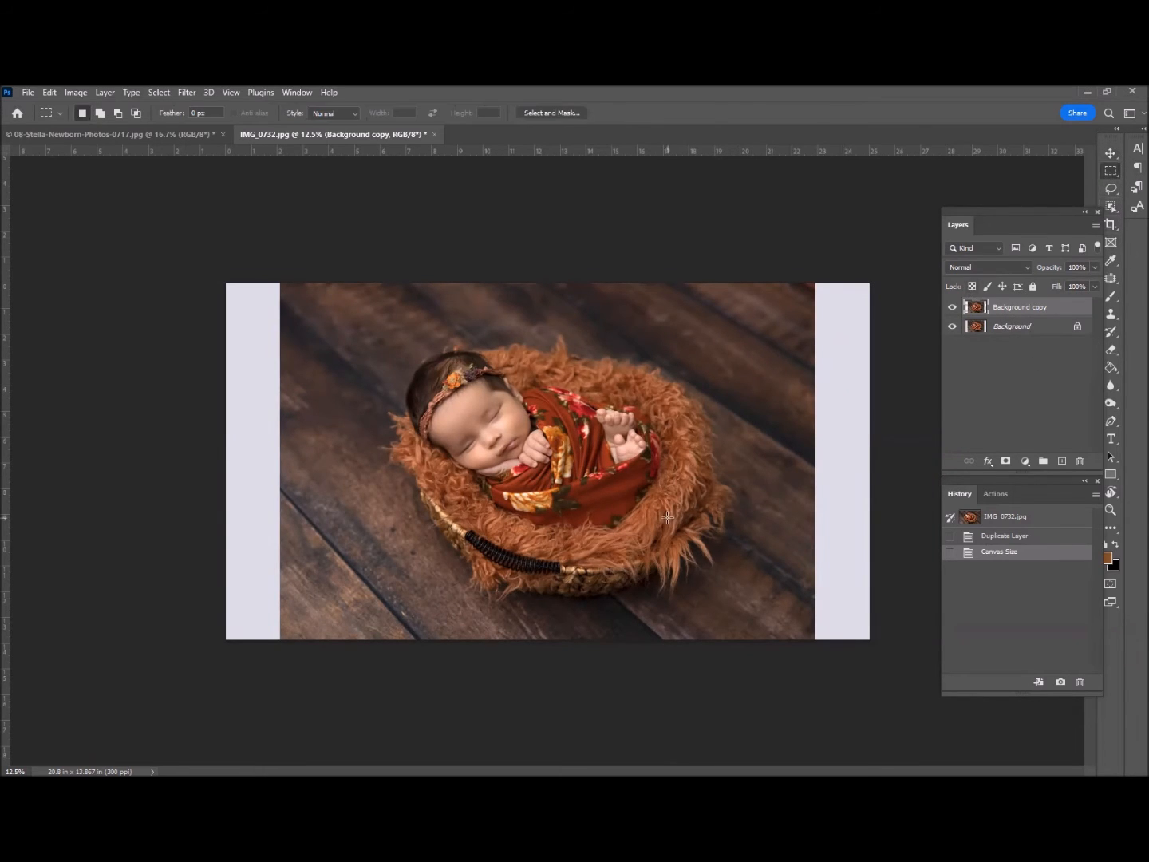
{"action": "left_click_drag", "start_coordinate": [567, 312], "coordinate": [565, 286]}
{"action": "left_click", "coordinate": [587, 309]}
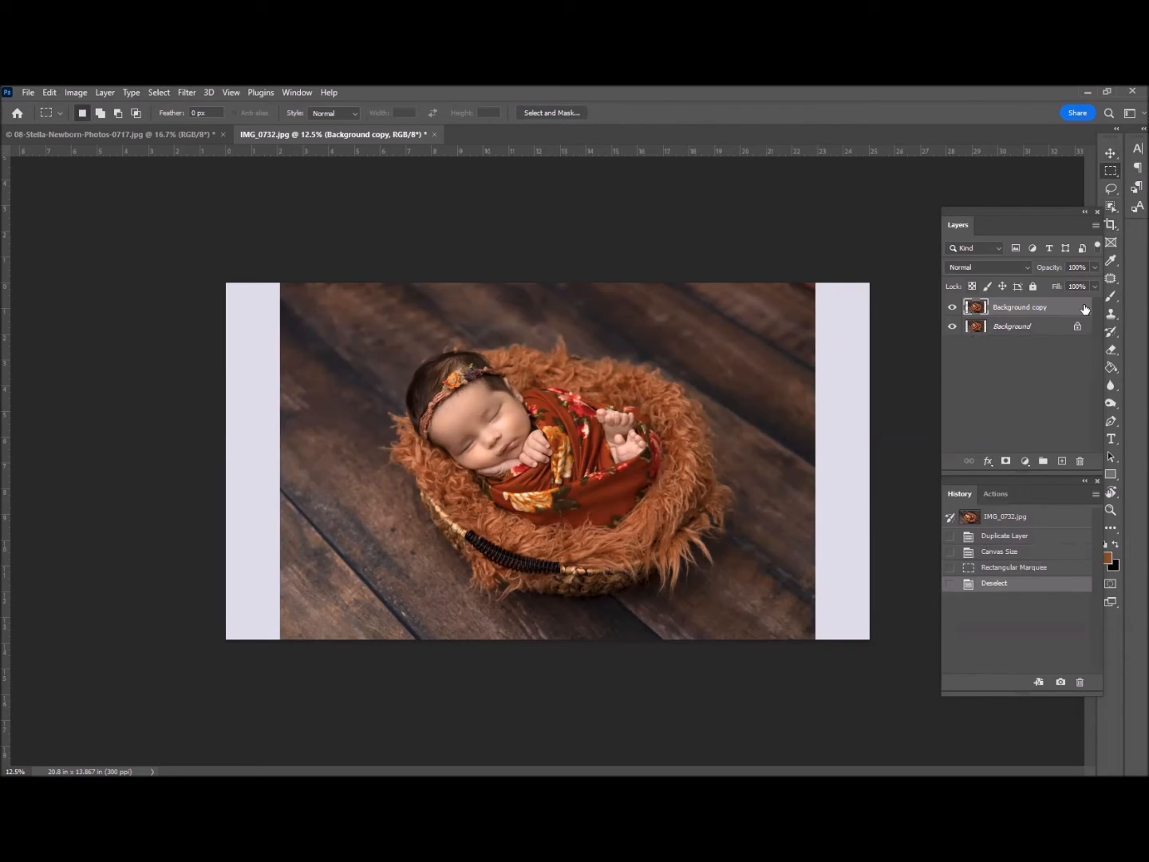
Move the Background copy layer horizontally about 2.1 inches so it aligns with the left edge of the canvas
{"action": "left_click", "coordinate": [1110, 152]}
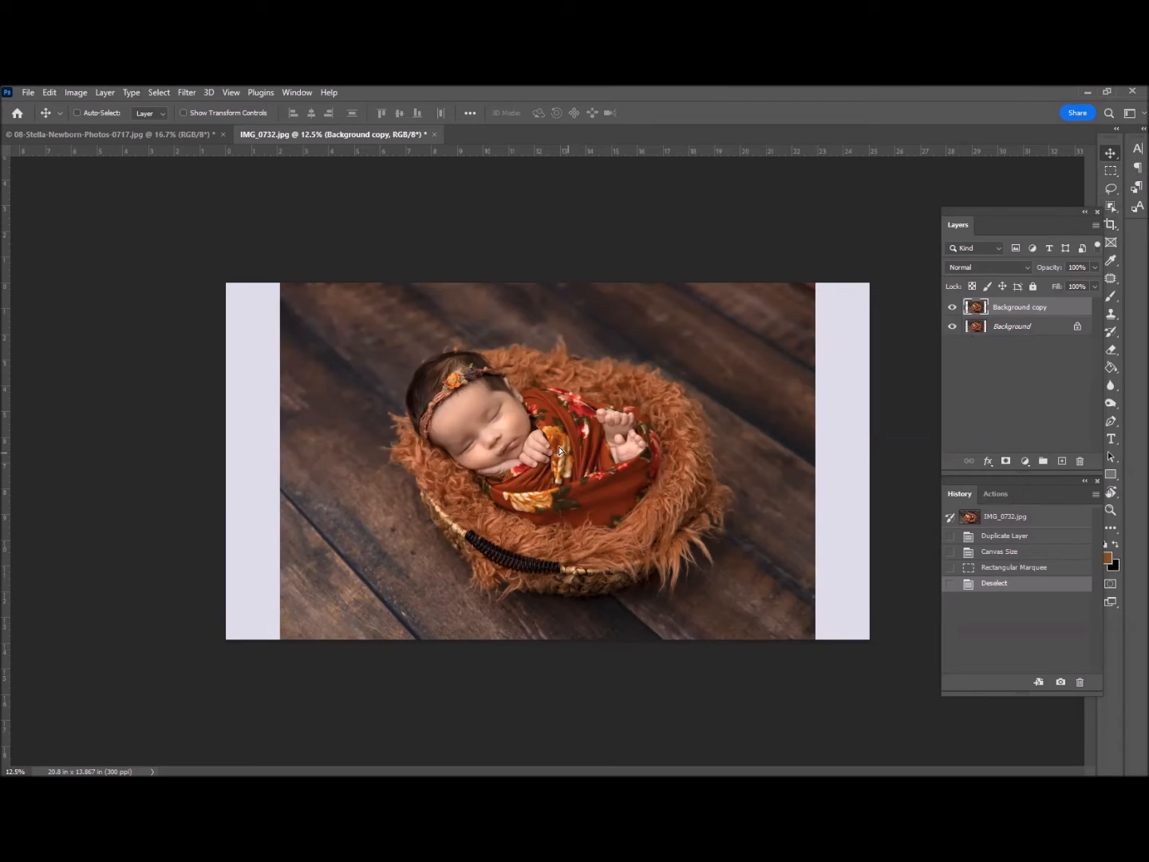
{"action": "left_click_drag", "start_coordinate": [588, 467], "coordinate": [581, 452]}
{"action": "left_click_drag", "start_coordinate": [560, 493], "coordinate": [510, 492]}
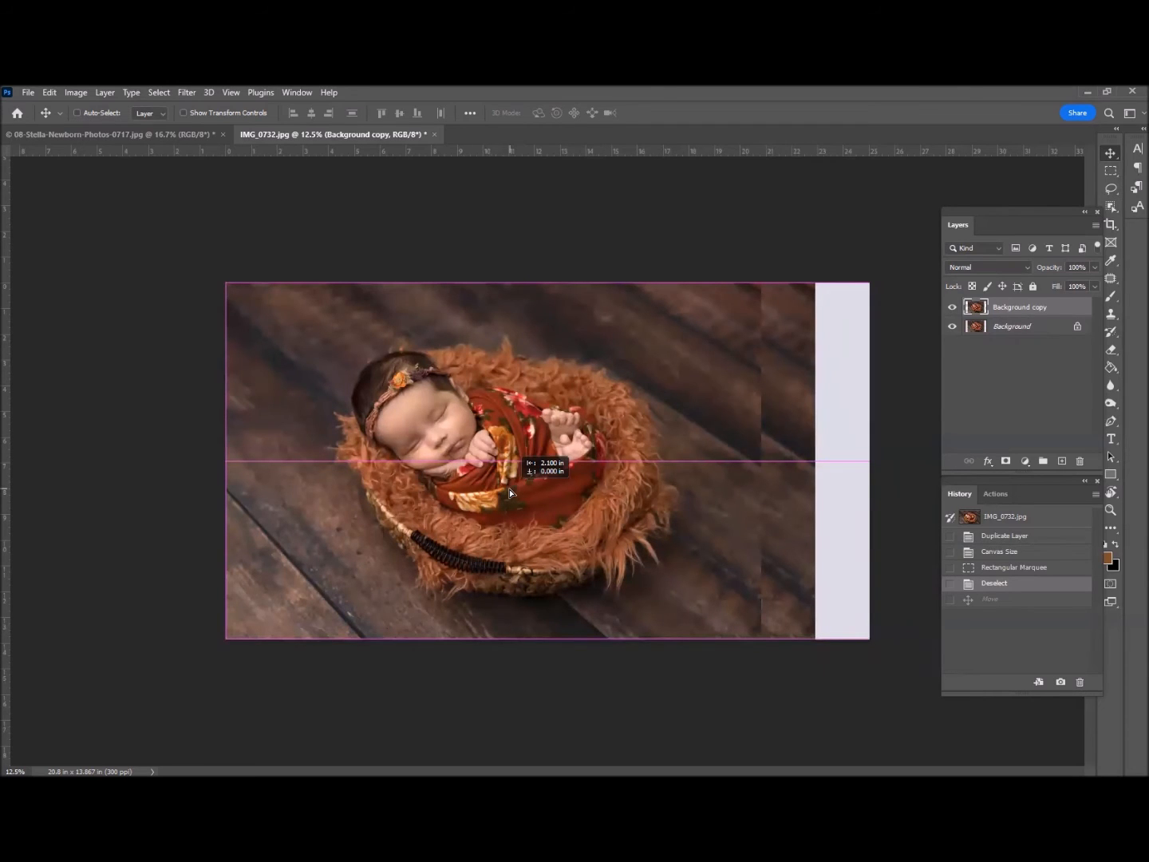
{"action": "left_click_drag", "start_coordinate": [510, 492], "coordinate": [510, 493]}
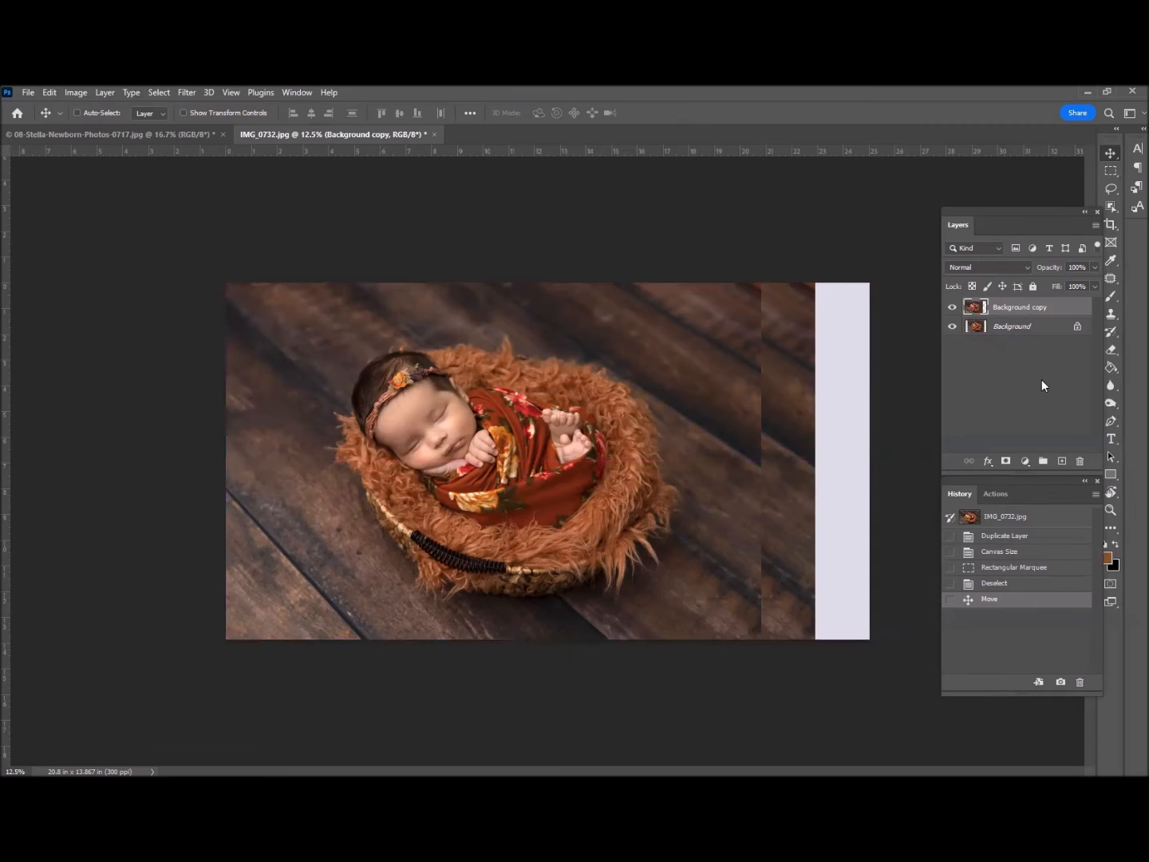
Hide the original Background layer, leaving only Background copy visible
{"action": "left_click", "coordinate": [953, 327]}
{"action": "left_click", "coordinate": [952, 327]}
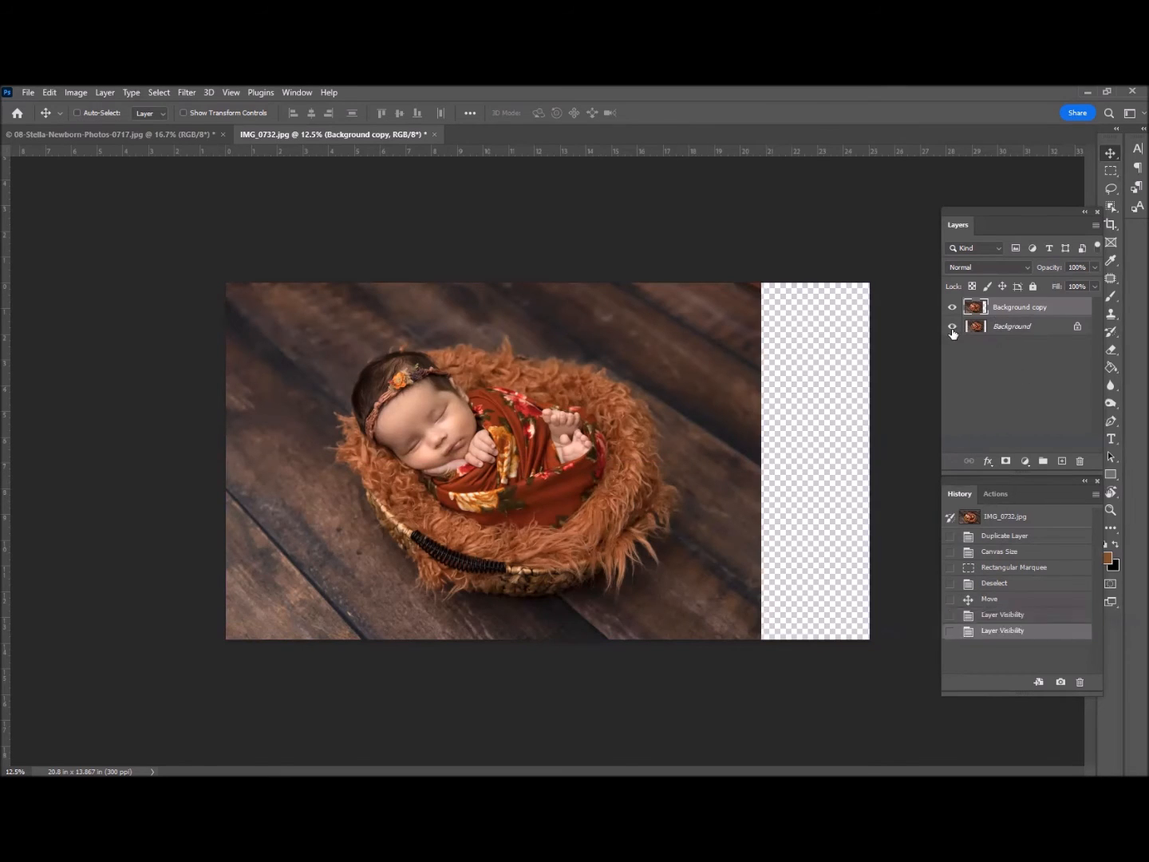
{"action": "left_click", "coordinate": [952, 327]}
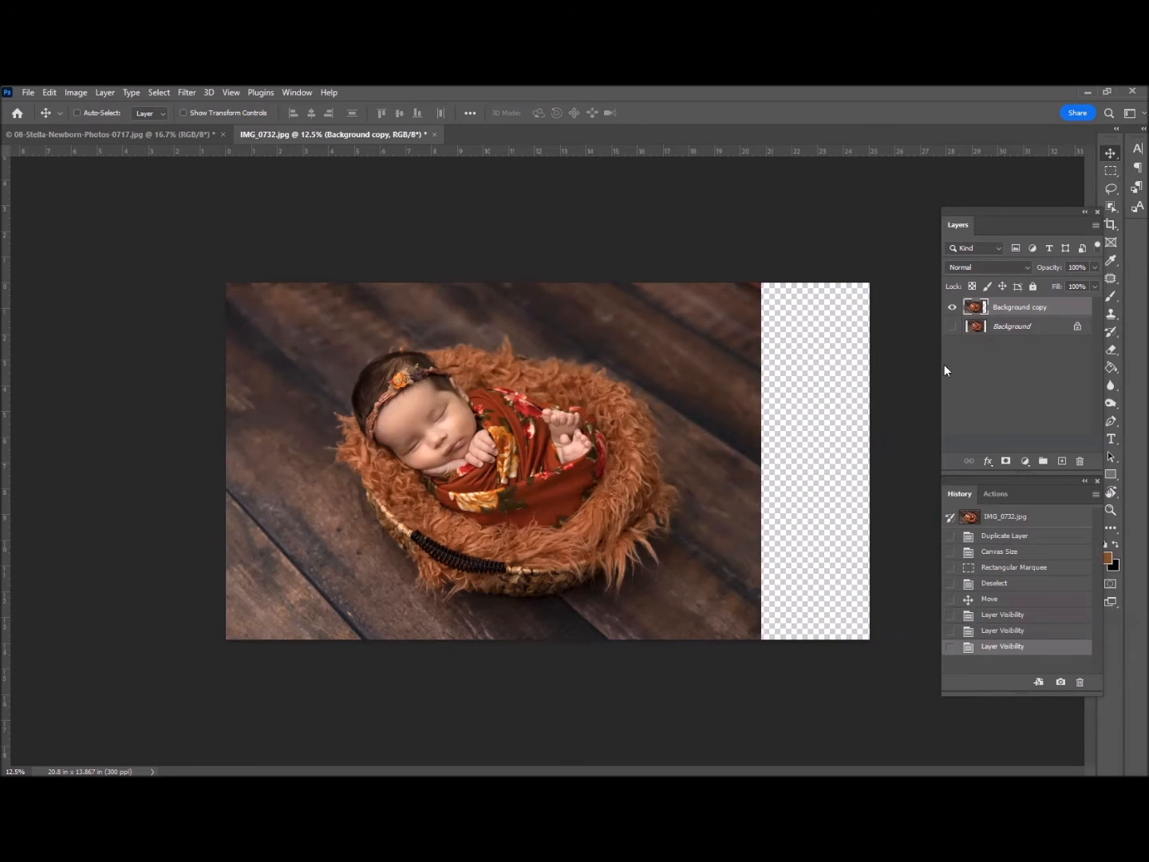
Select the transparent strip right of the photo with a slight overlap, fill it using Content-Aware at 100% opacity, and deselect
{"action": "left_click", "coordinate": [1111, 170]}
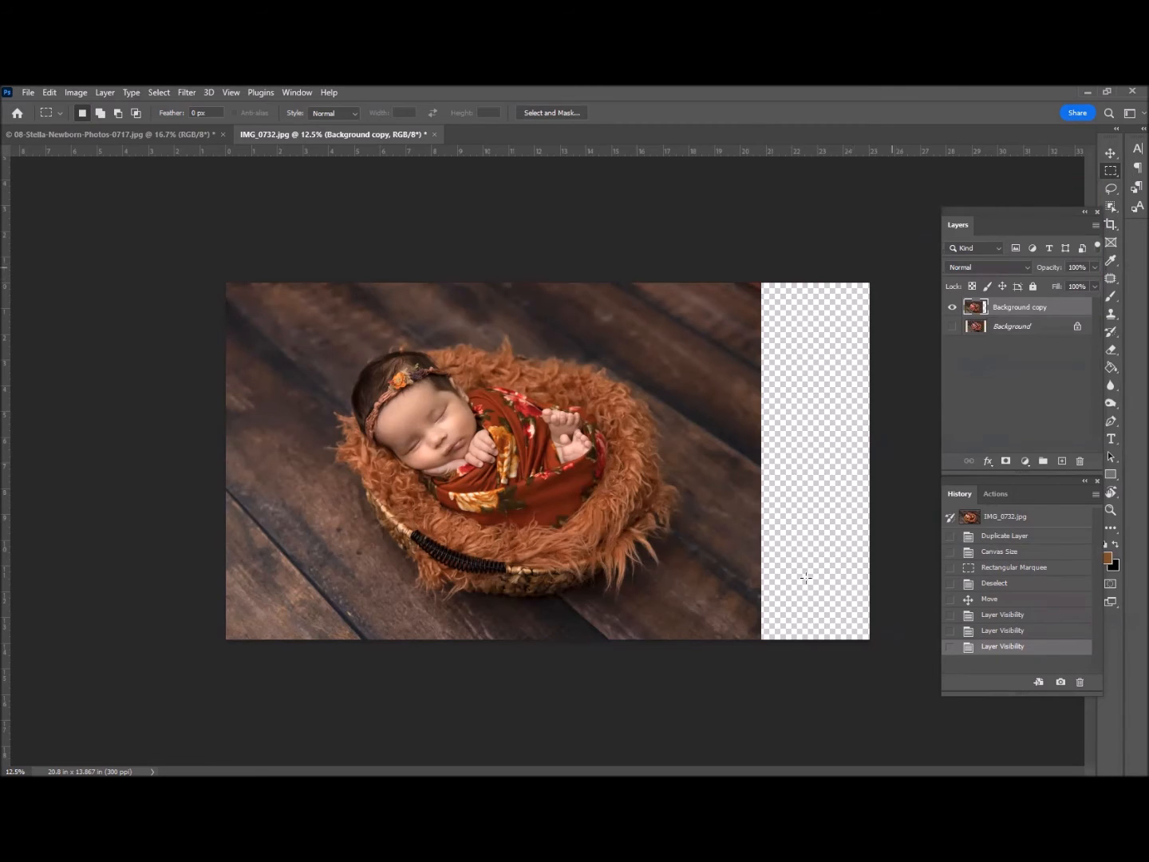
{"action": "left_click_drag", "start_coordinate": [753, 669], "coordinate": [759, 669]}
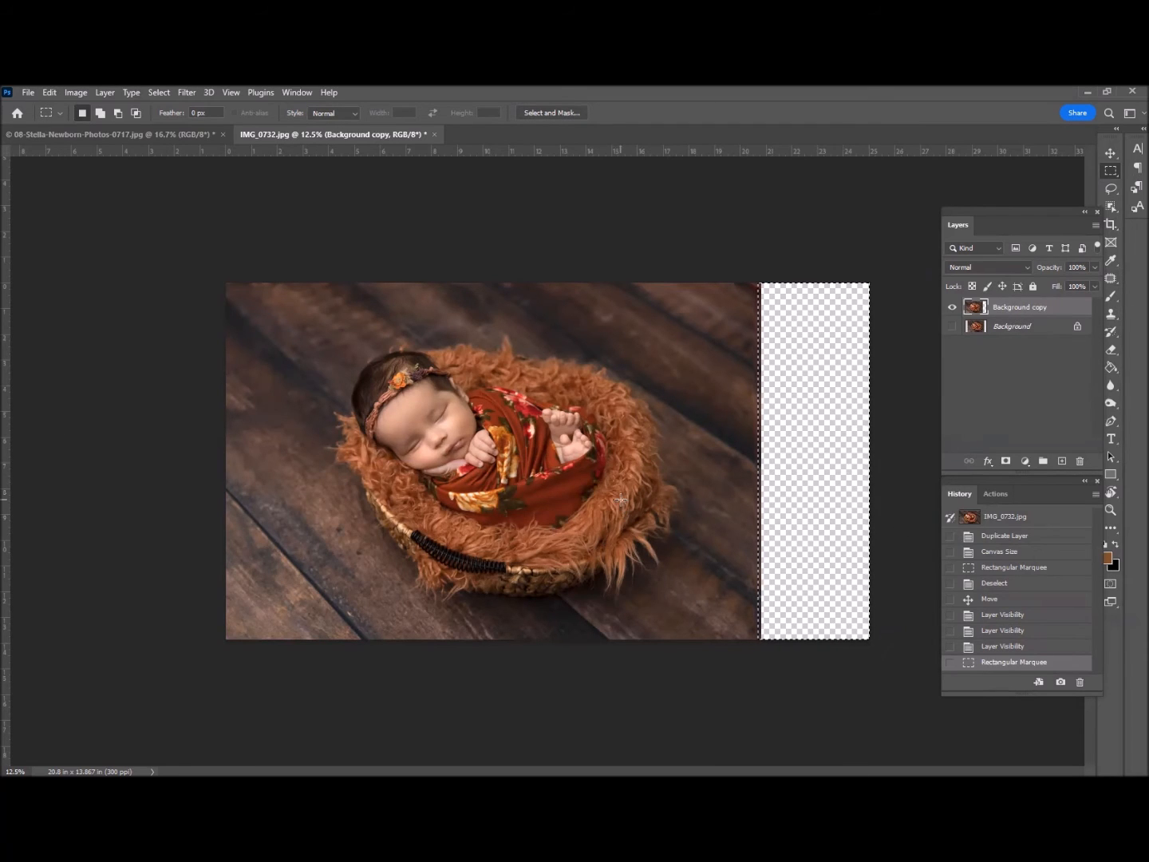
{"action": "right_click", "coordinate": [807, 472]}
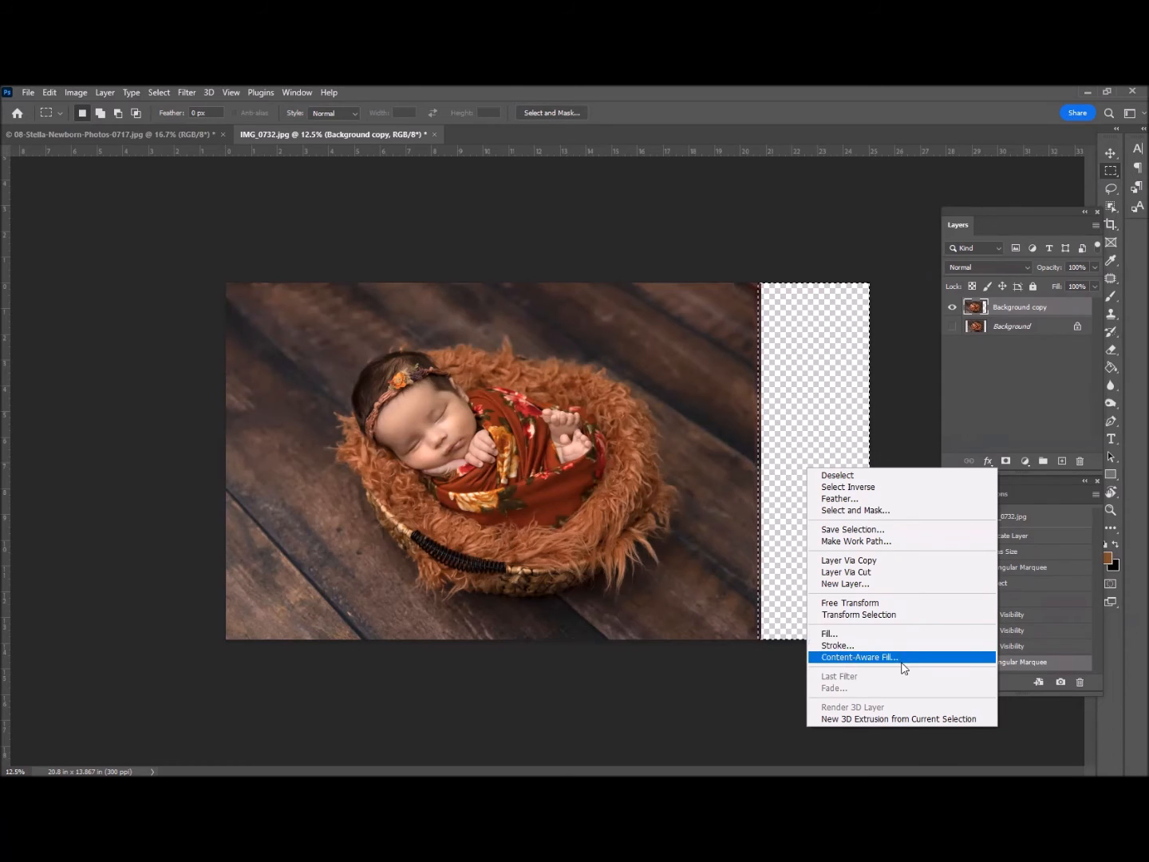
{"action": "left_click", "coordinate": [831, 635]}
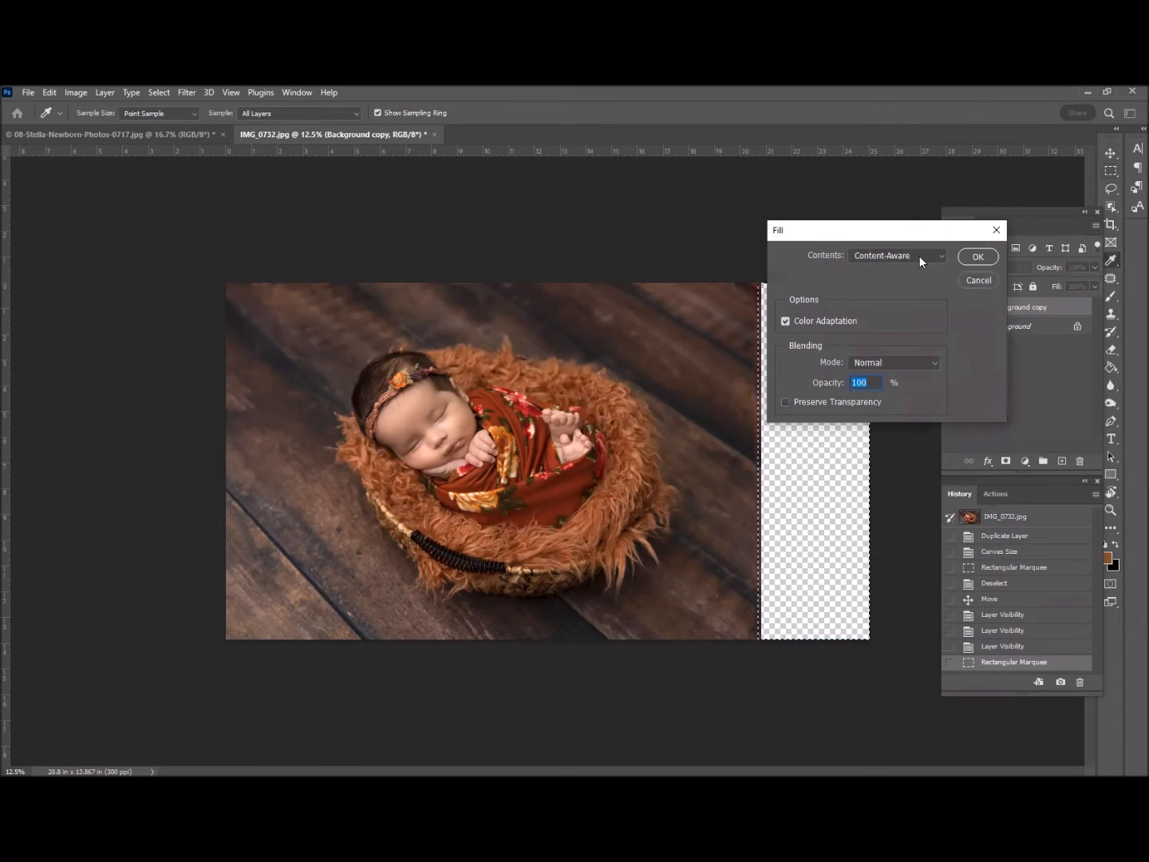
{"action": "left_click", "coordinate": [920, 255]}
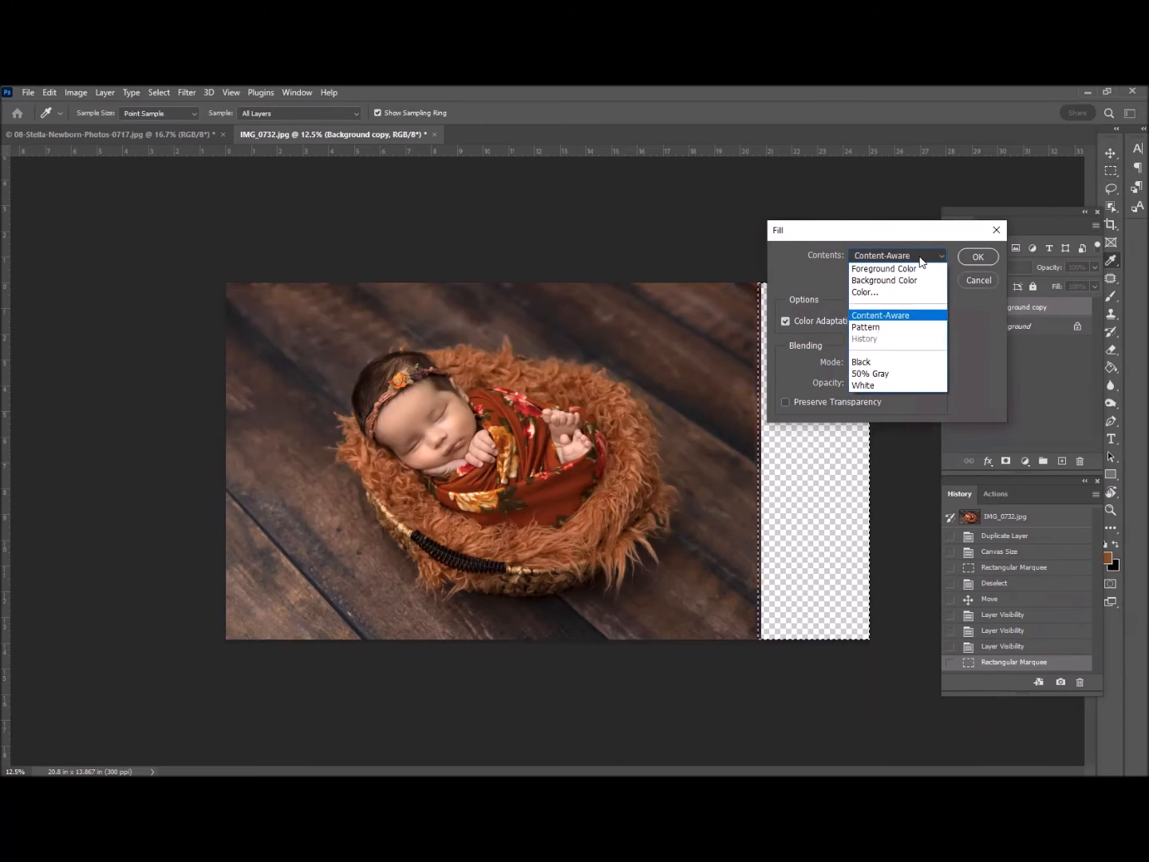
{"action": "left_click", "coordinate": [985, 339]}
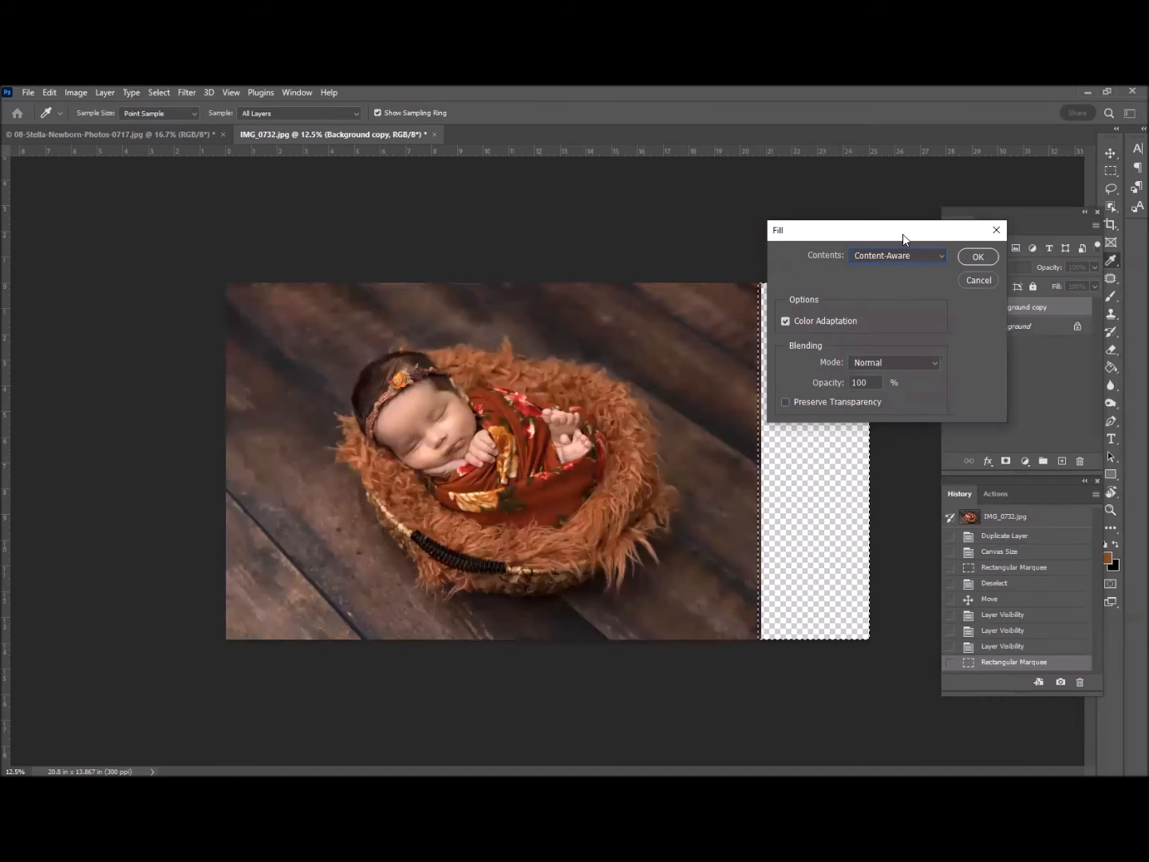
{"action": "left_click", "coordinate": [987, 257]}
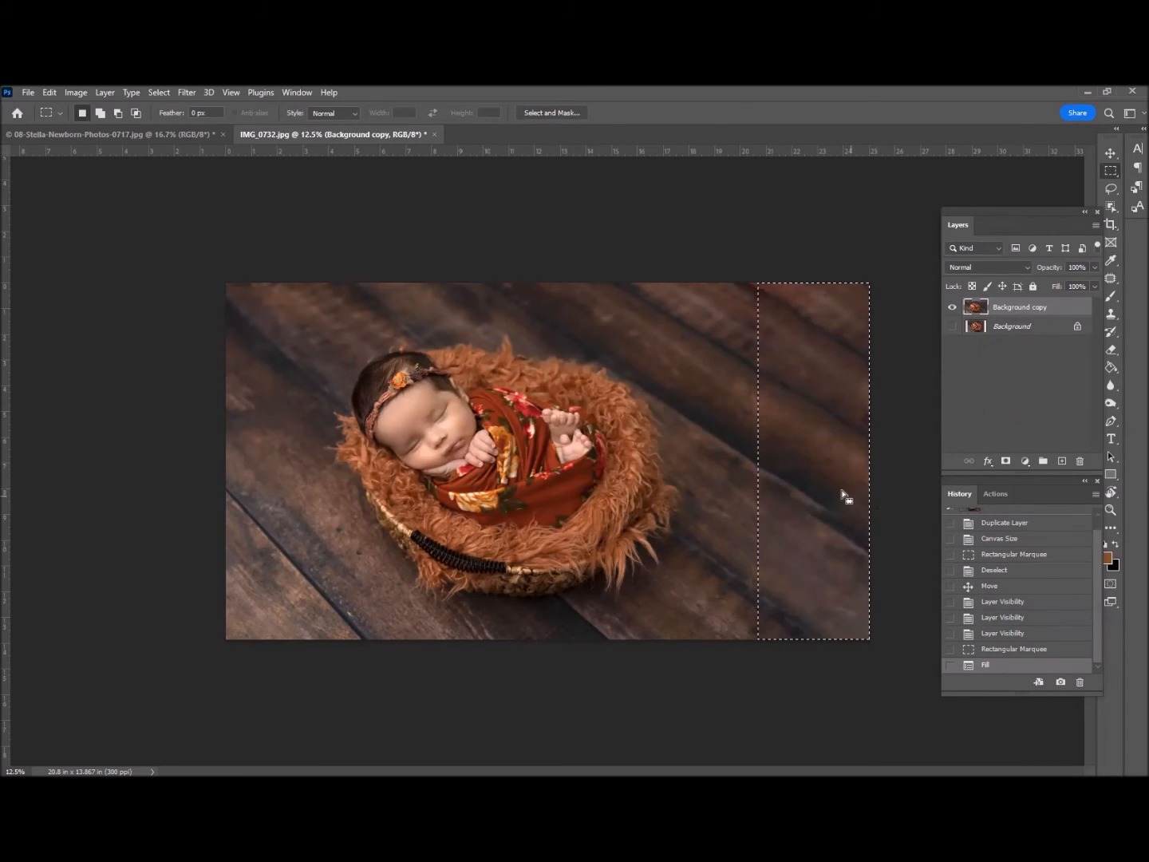
{"action": "key", "text": "ctrl+d"}
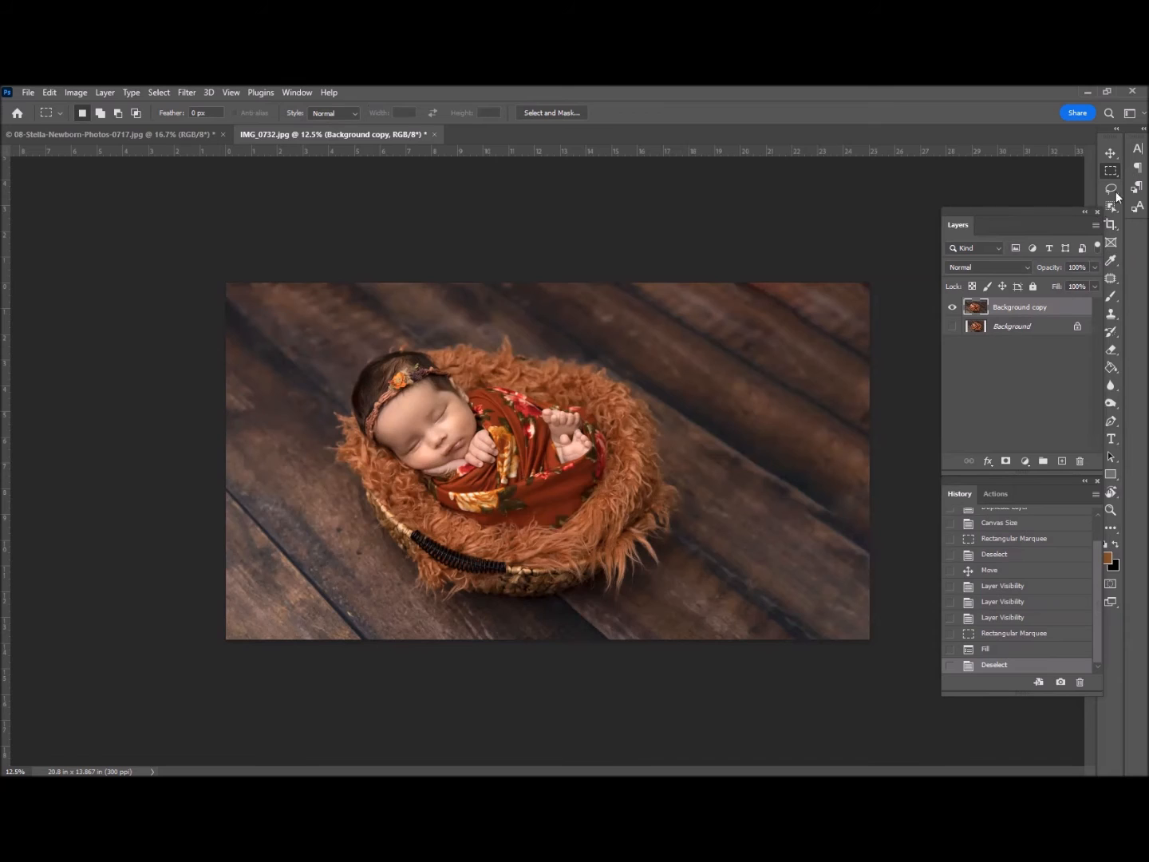
Try shifting the extended Background copy layer slightly to the left, and undo the move
{"action": "left_click", "coordinate": [1111, 314]}
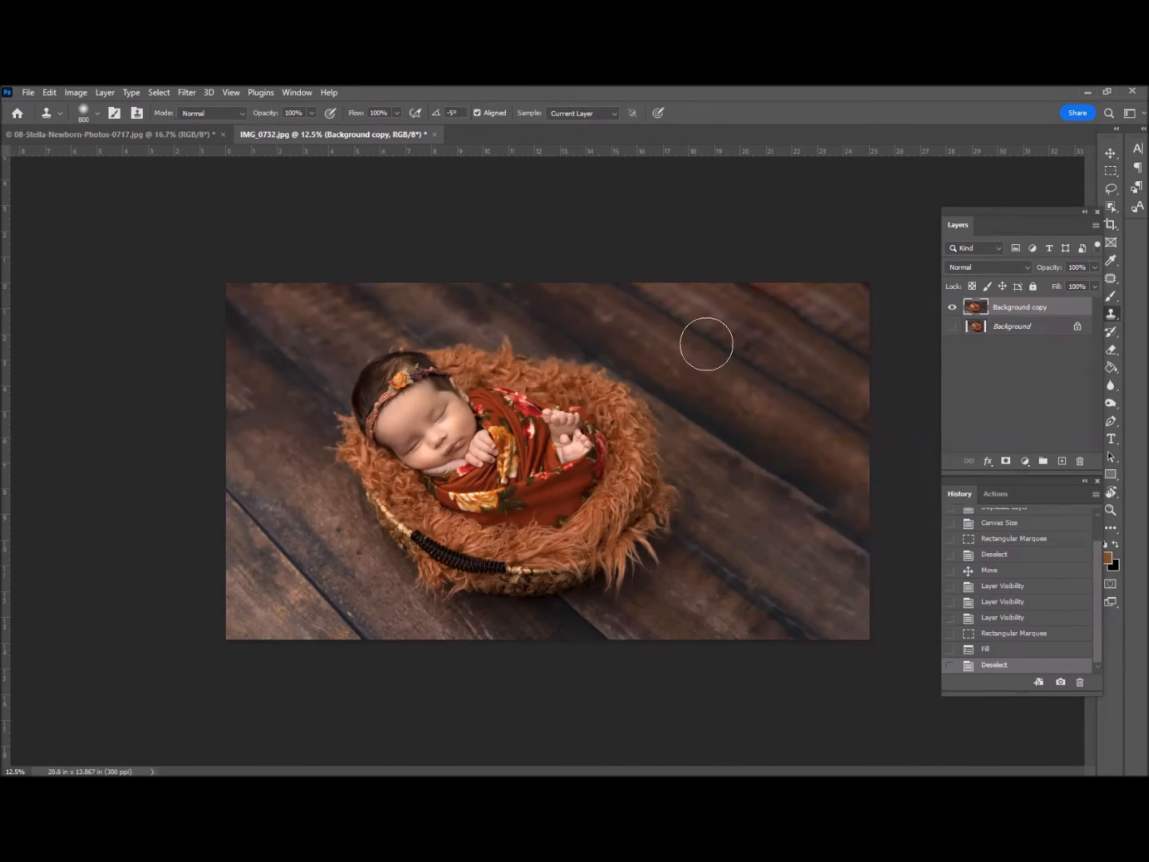
{"action": "left_click", "coordinate": [1112, 439]}
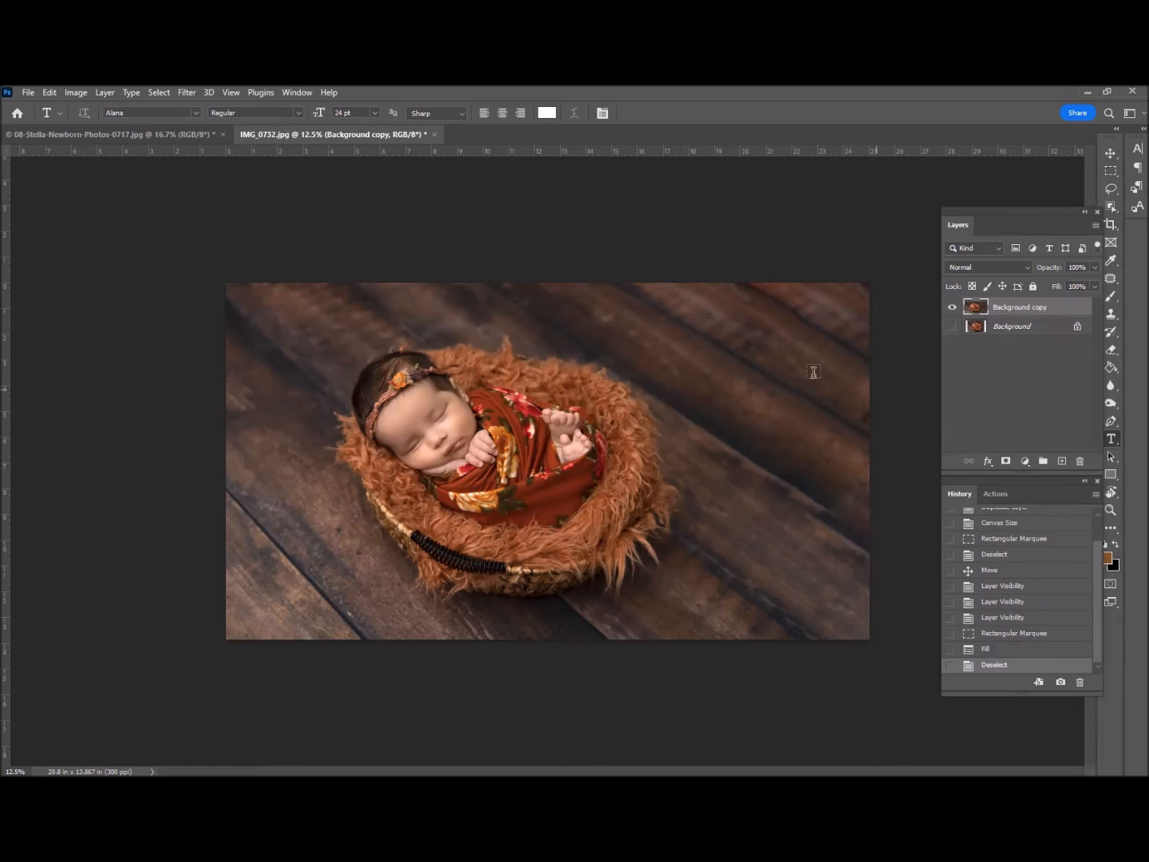
{"action": "left_click", "coordinate": [1110, 153]}
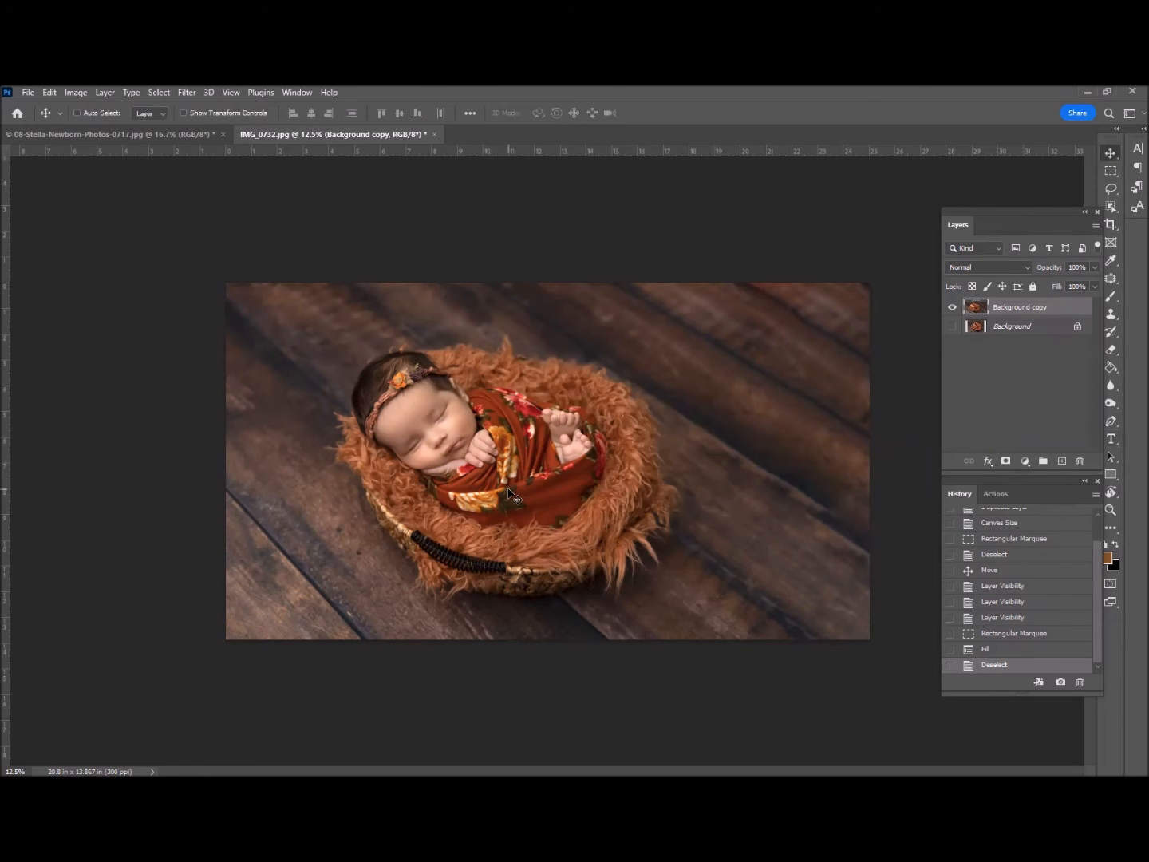
{"action": "left_click_drag", "start_coordinate": [517, 482], "coordinate": [491, 475]}
{"action": "key", "text": "ctrl+z"}
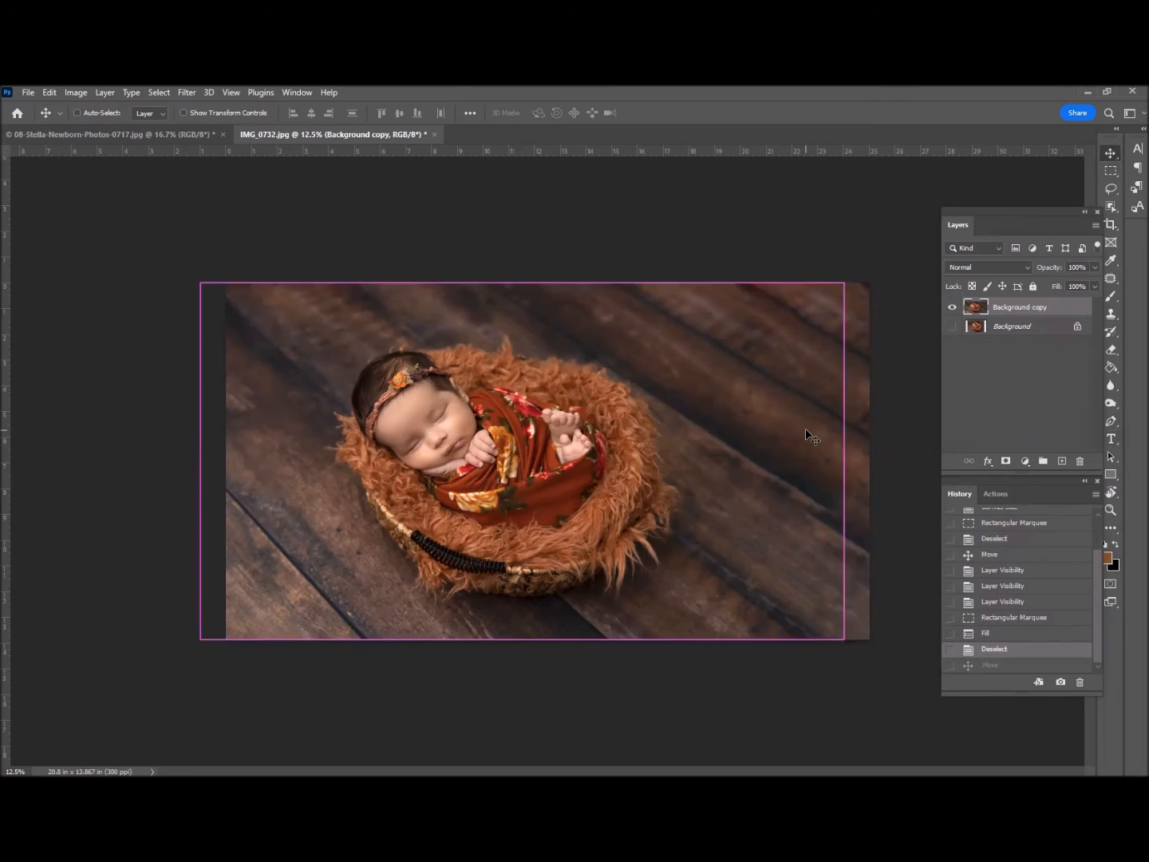
Try adding a paragraph text box on the wood beside the basket, and delete its type layer
{"action": "left_click", "coordinate": [1111, 440]}
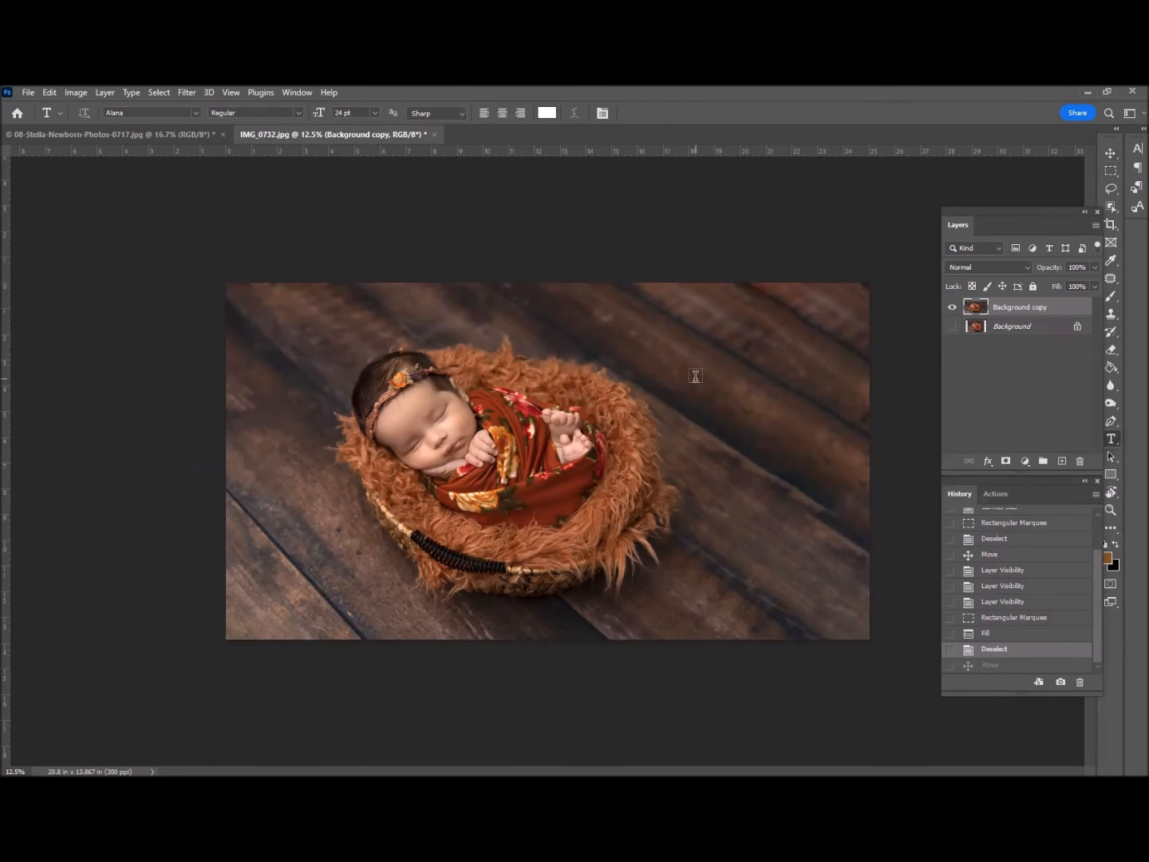
{"action": "left_click_drag", "start_coordinate": [695, 377], "coordinate": [843, 597]}
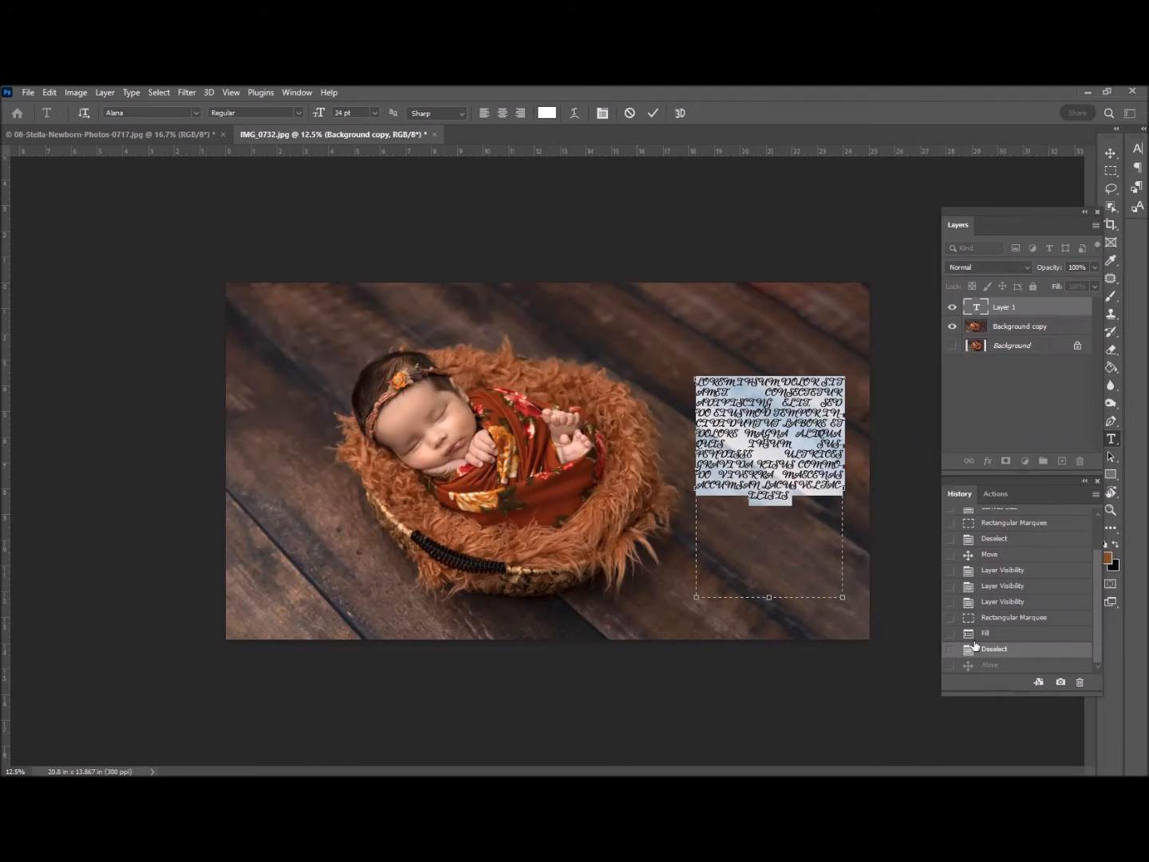
{"action": "left_click", "coordinate": [1040, 308]}
{"action": "key", "text": "Delete"}
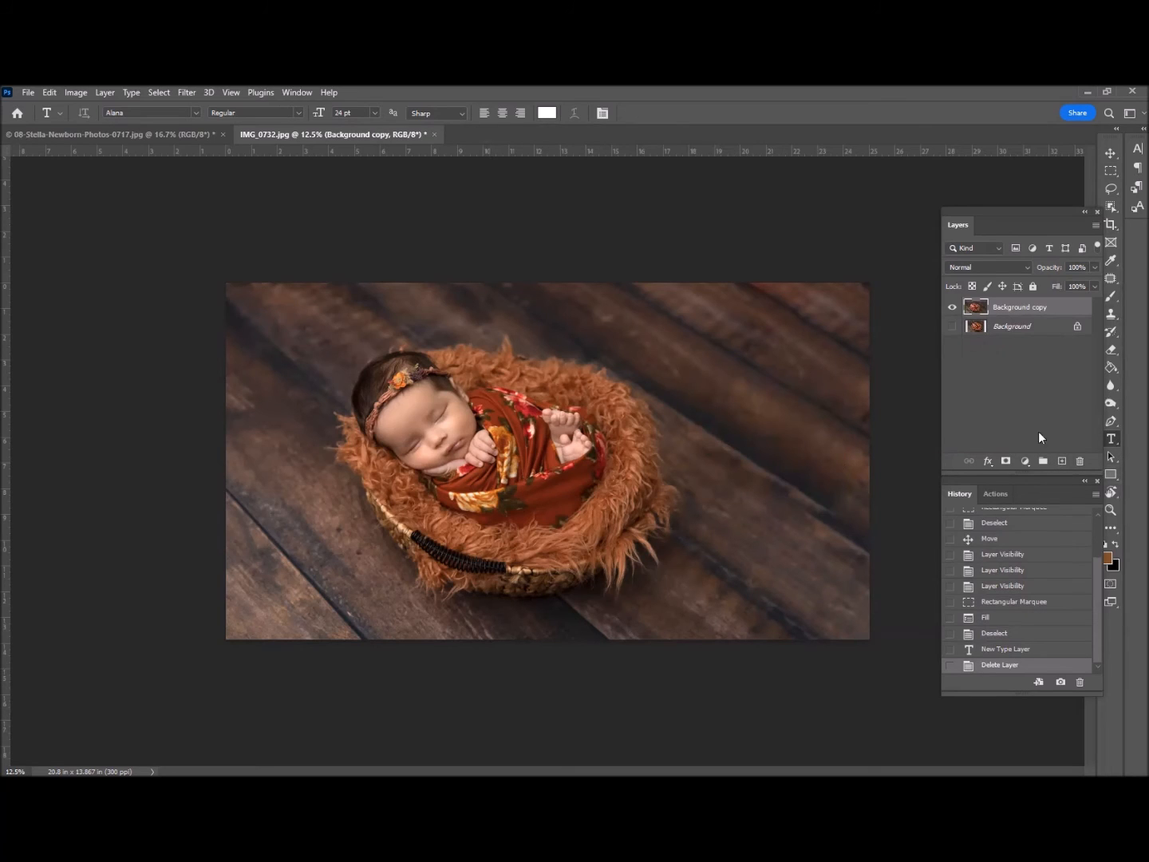
Try a point text entry beside the basket with a long run of the letter O broken into lines, and discard it
{"action": "left_click", "coordinate": [694, 371]}
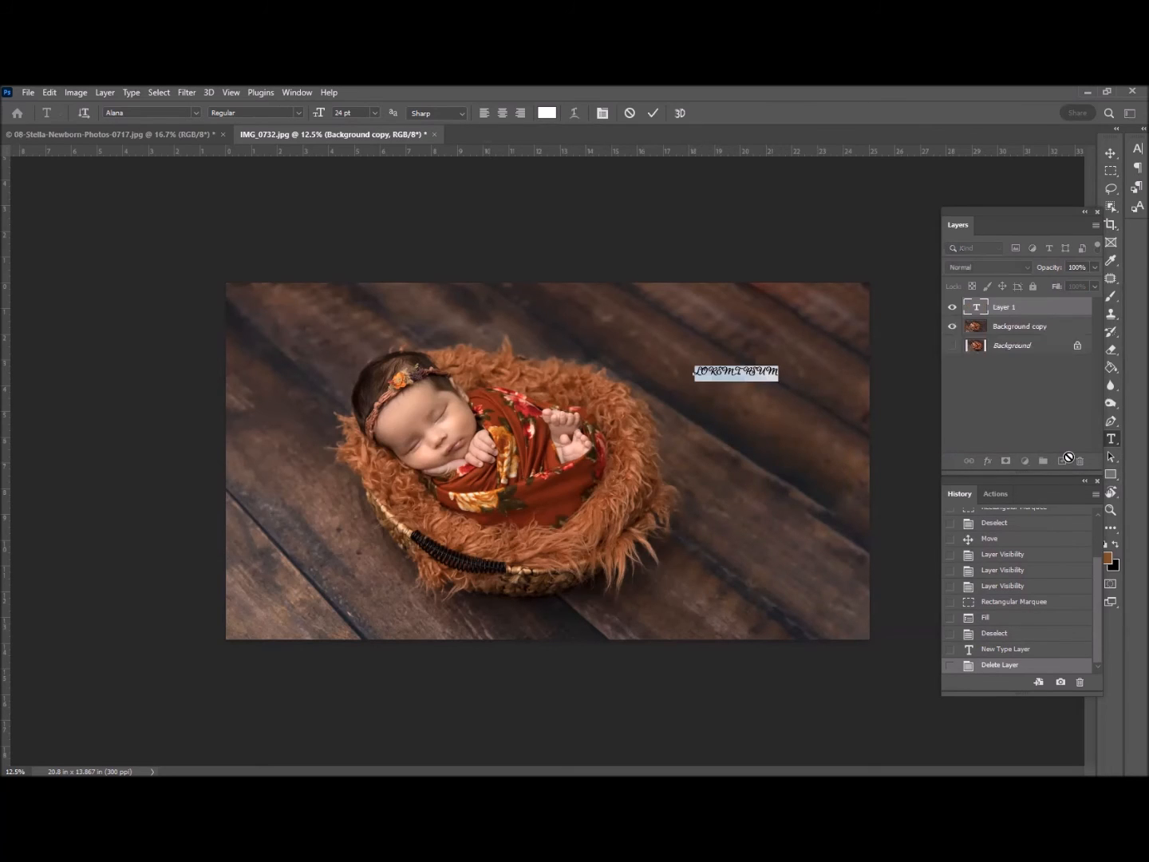
{"action": "left_click", "coordinate": [774, 369]}
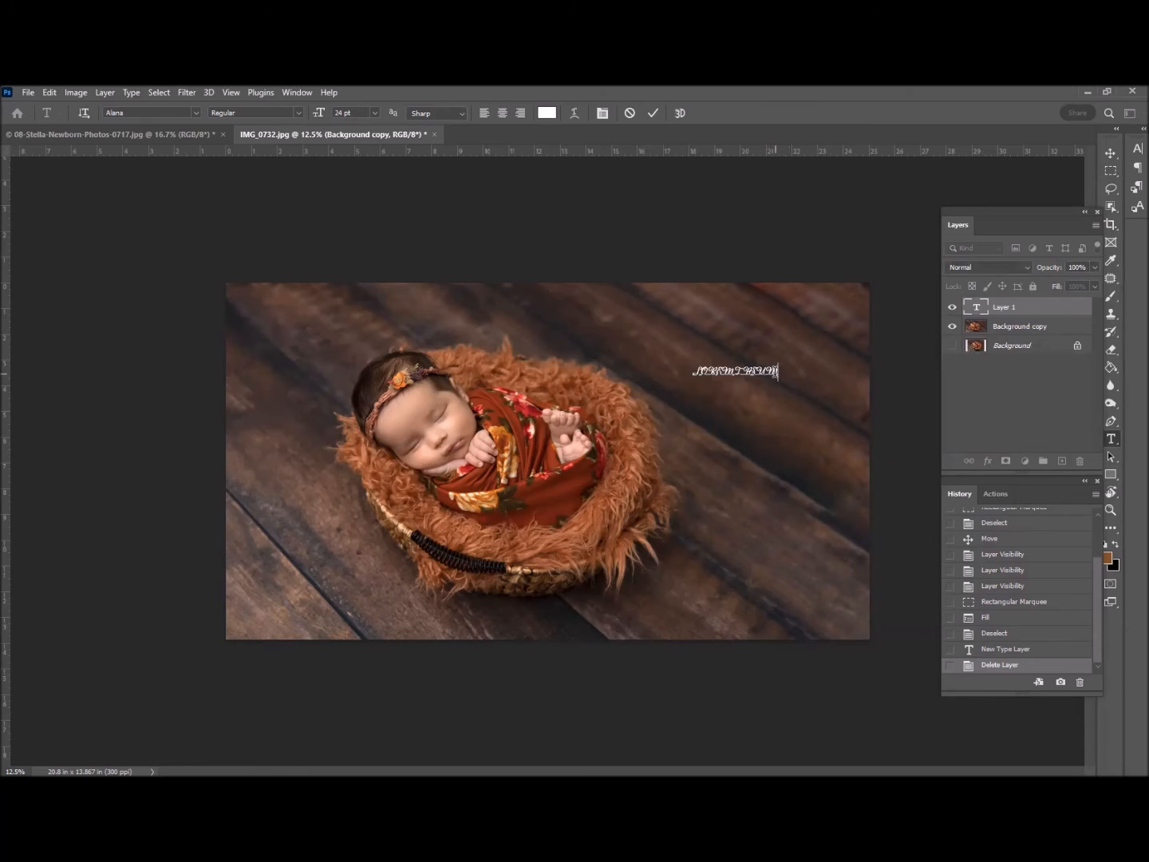
{"action": "type", "text": "OOOOOOOOOOOOOOOOOOOOOOOOOOOOOO"}
{"action": "left_click", "coordinate": [789, 386]}
{"action": "key", "text": "Return"}
{"action": "left_click", "coordinate": [803, 383]}
{"action": "key", "text": "Return"}
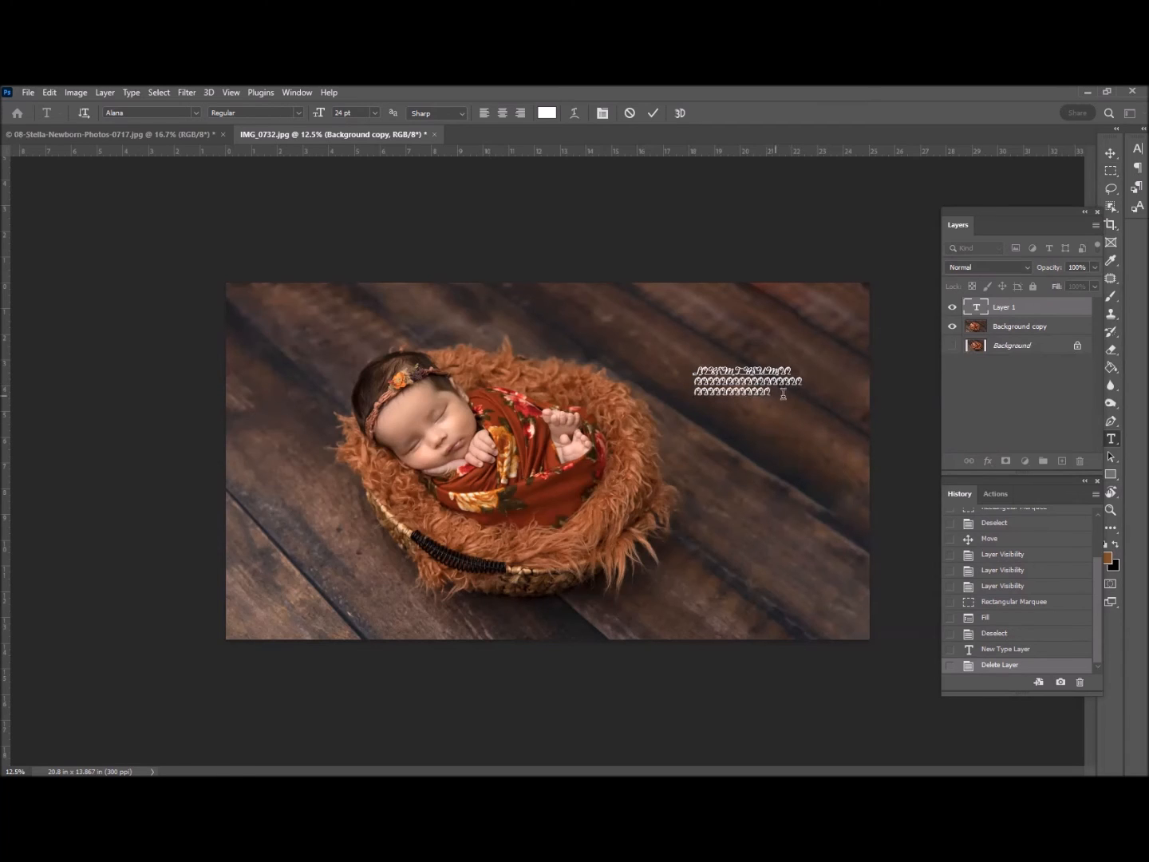
{"action": "key", "text": "Escape"}
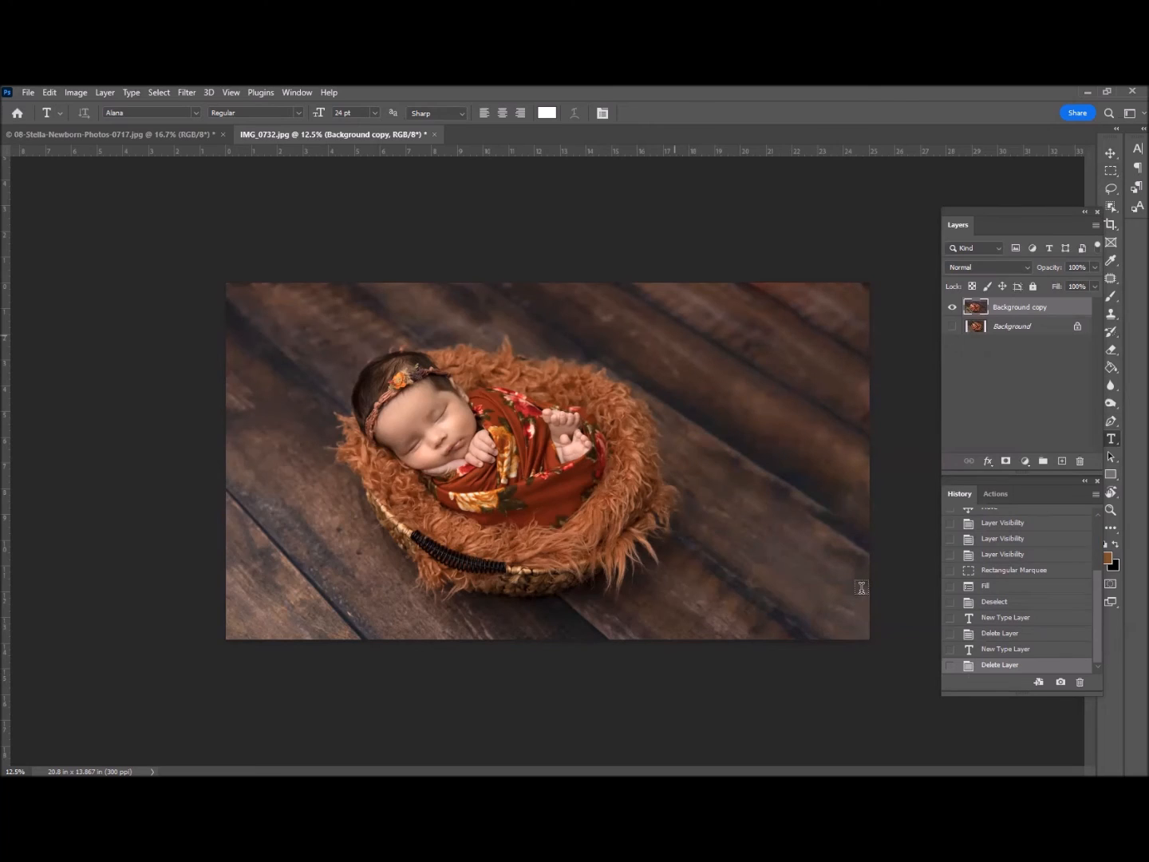
Draw a large paragraph text box on the wood right of the basket and set its text to Raleway Regular at 60 pt
{"action": "left_click_drag", "start_coordinate": [675, 334], "coordinate": [859, 589]}
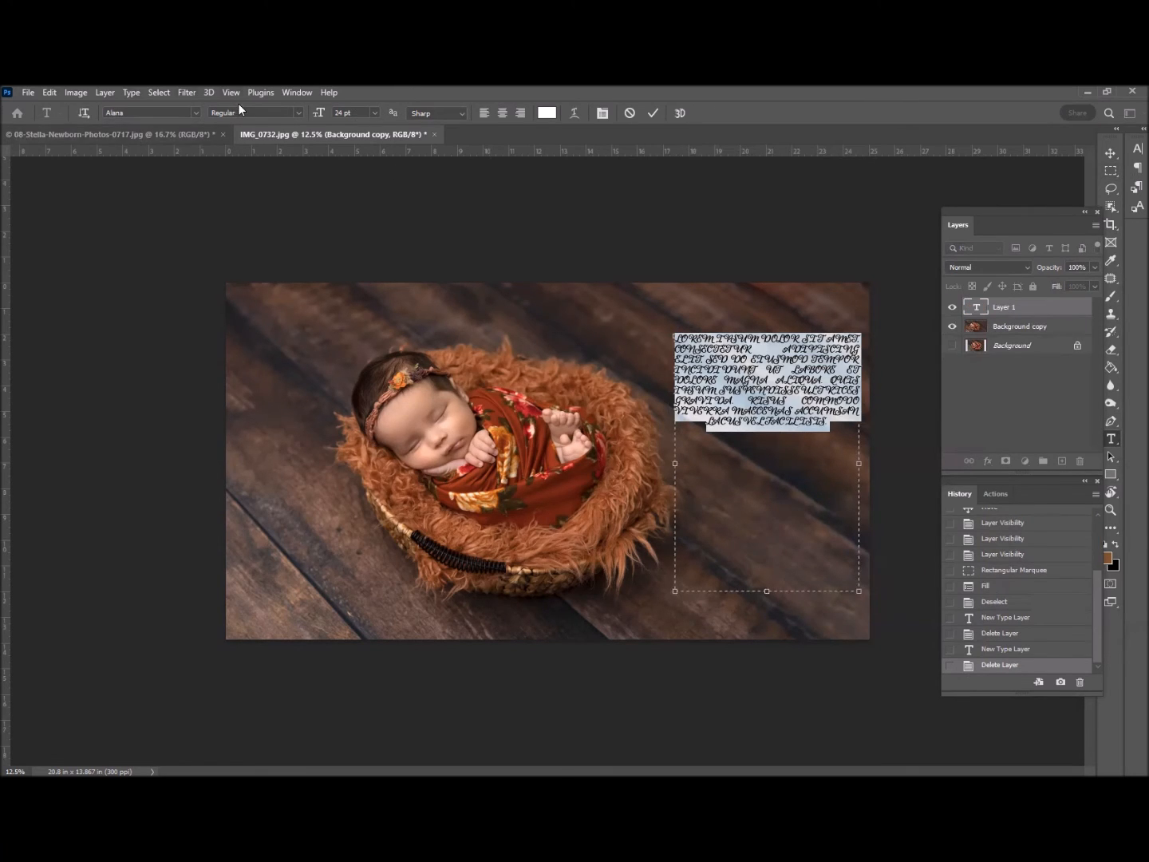
{"action": "left_click", "coordinate": [192, 113]}
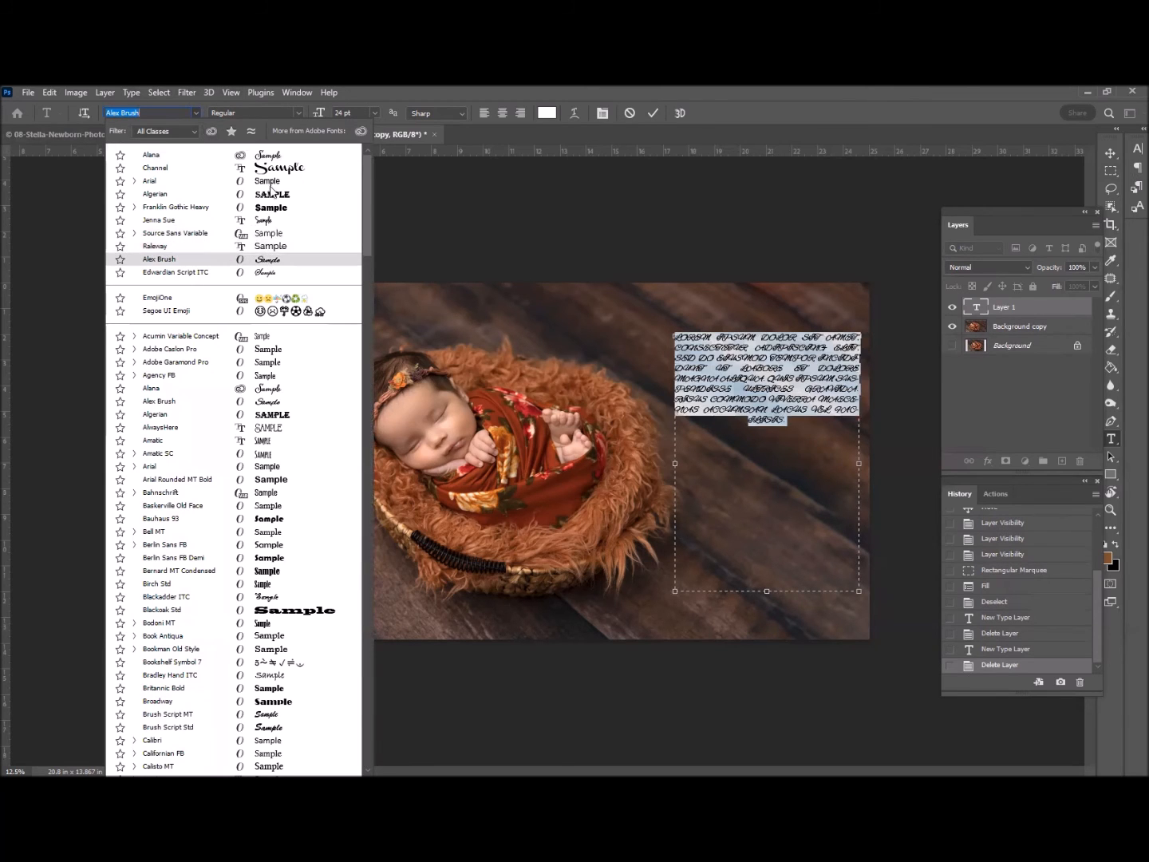
{"action": "left_click", "coordinate": [281, 249]}
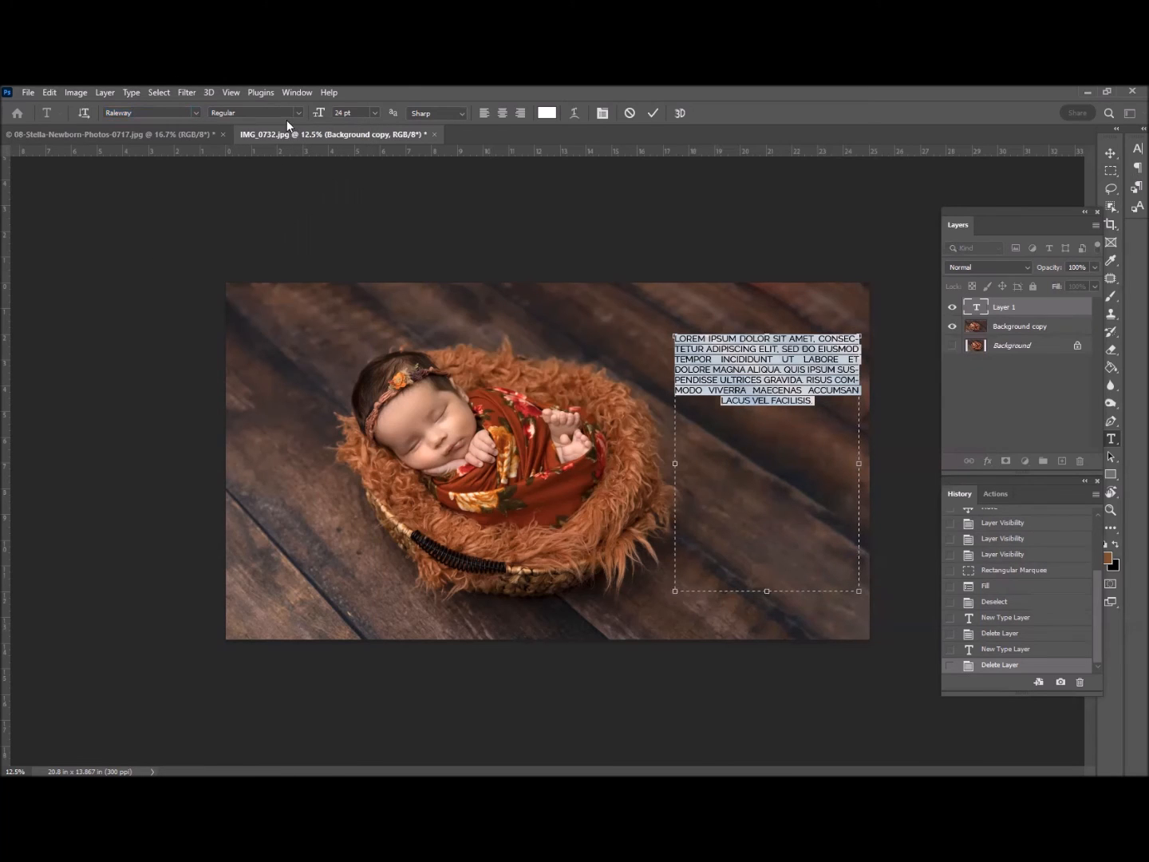
{"action": "left_click", "coordinate": [376, 112]}
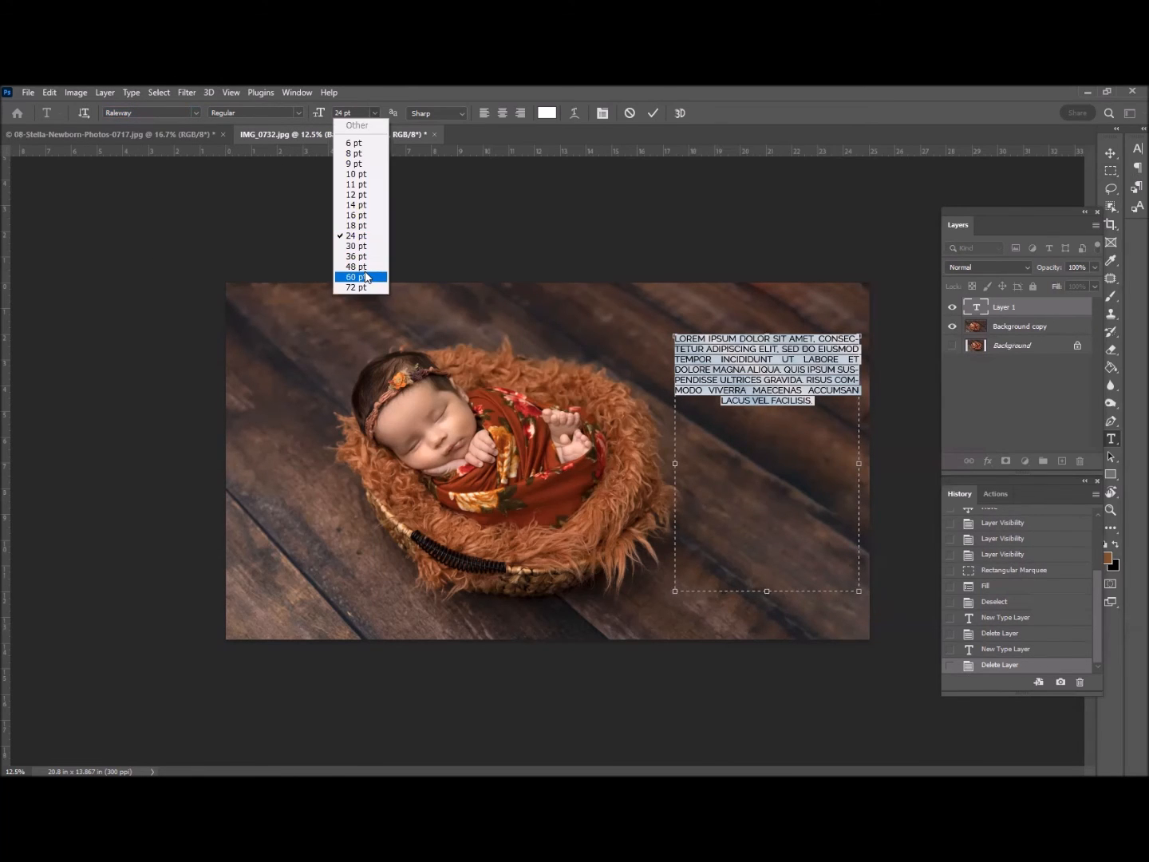
{"action": "left_click", "coordinate": [364, 277]}
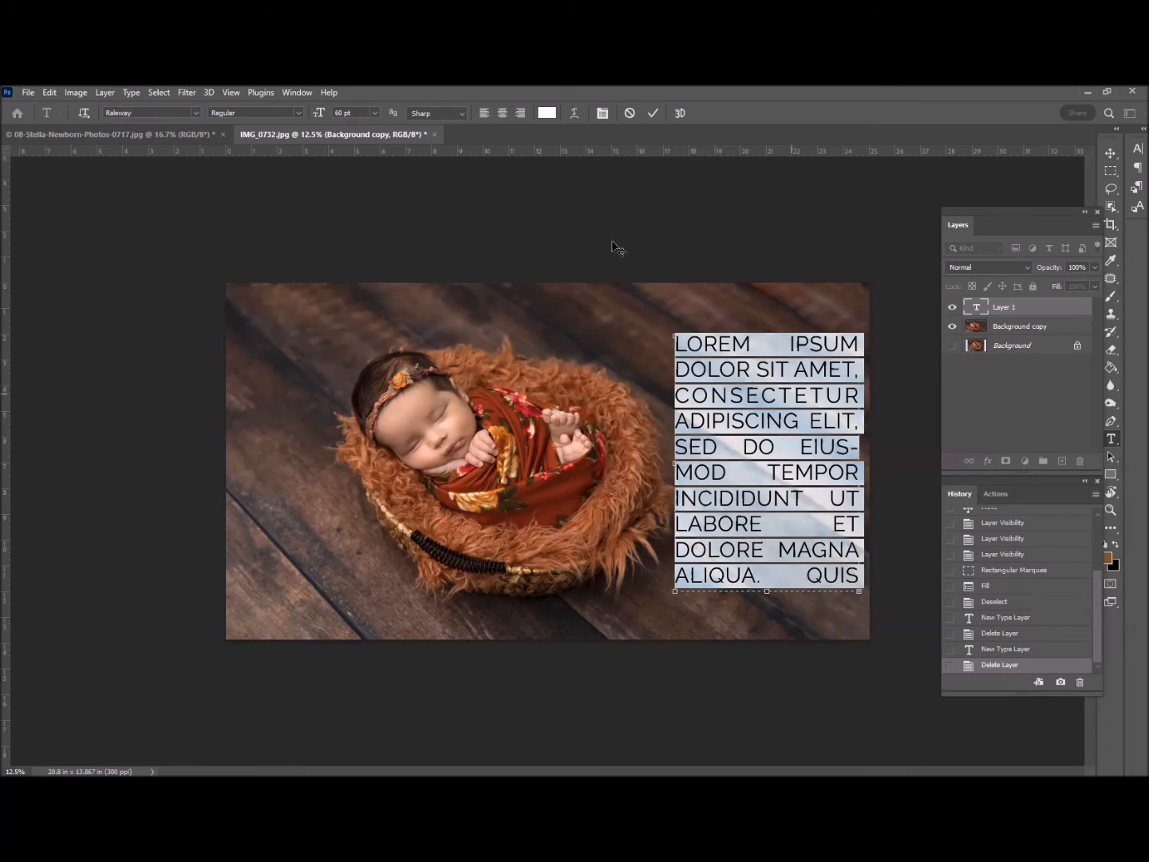
Review the text colour settings, keep white, and clear the placeholder text from the text box
{"action": "left_click", "coordinate": [547, 113]}
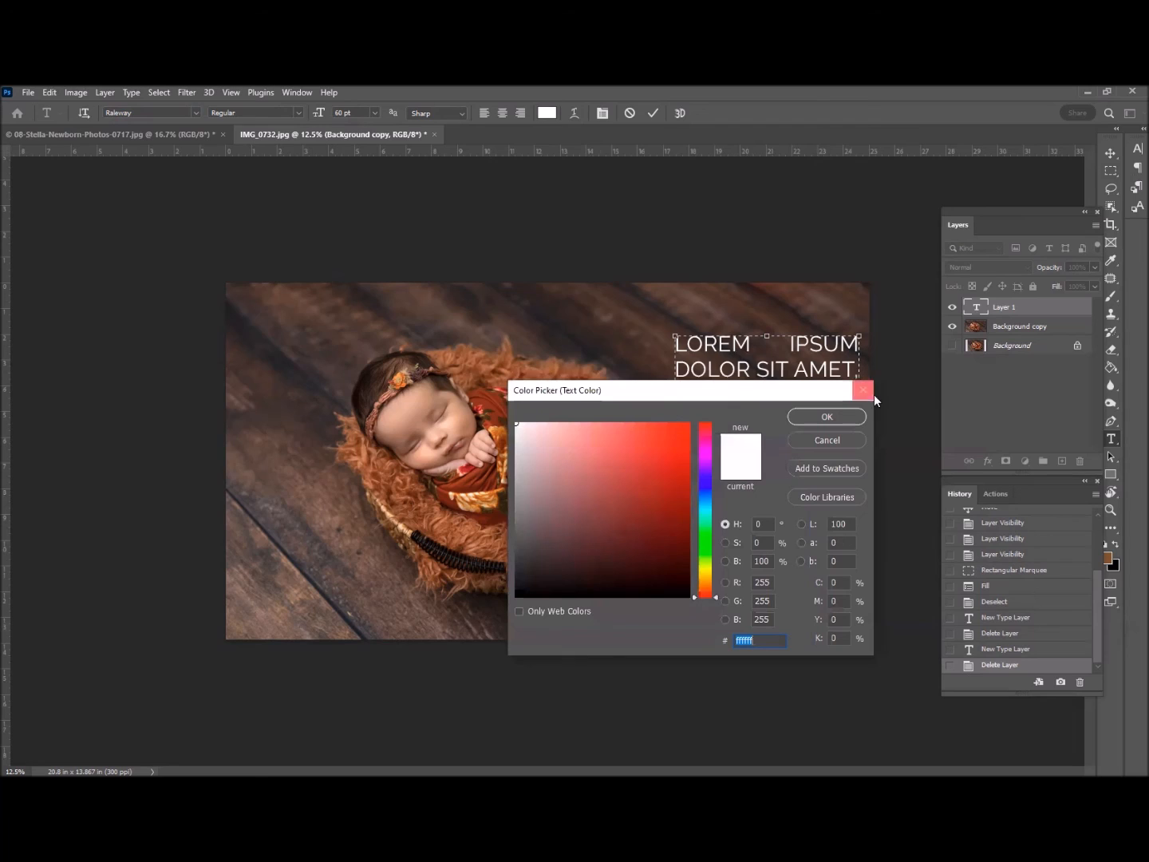
{"action": "left_click", "coordinate": [867, 395]}
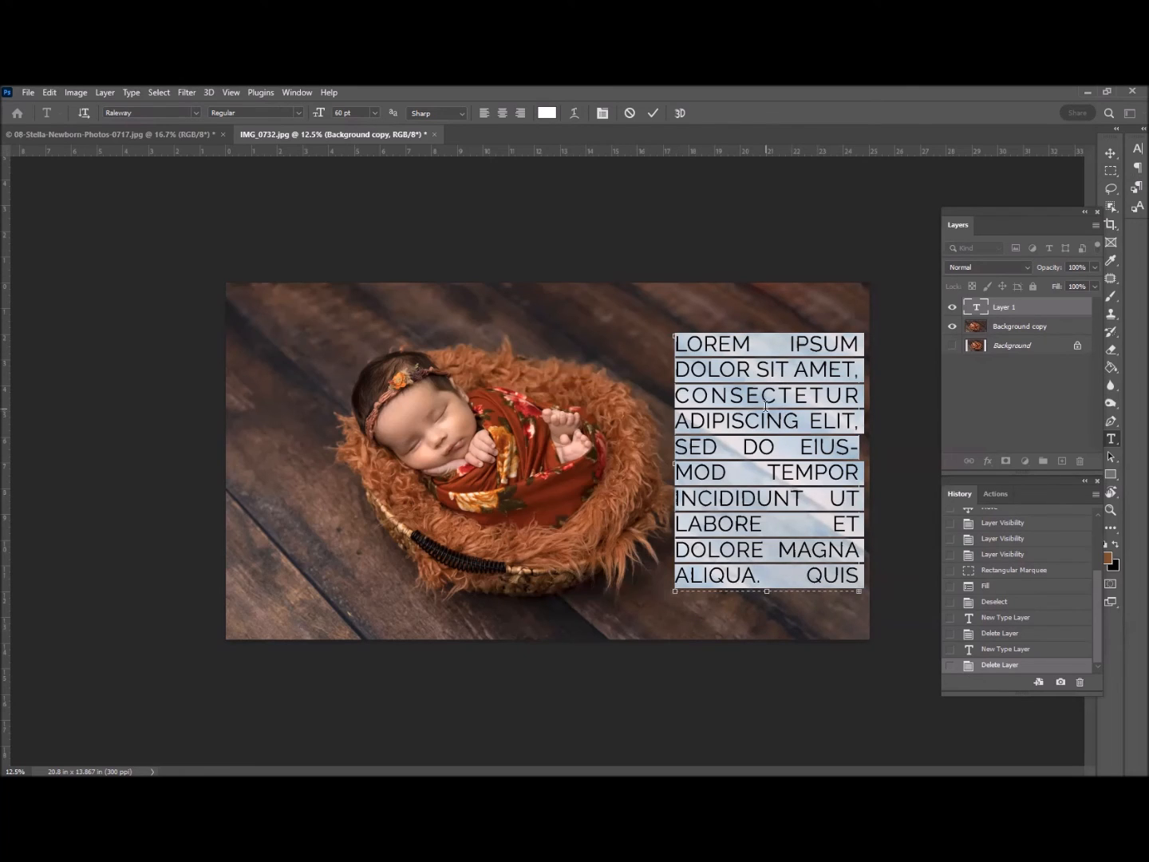
{"action": "key", "text": "BackSpace"}
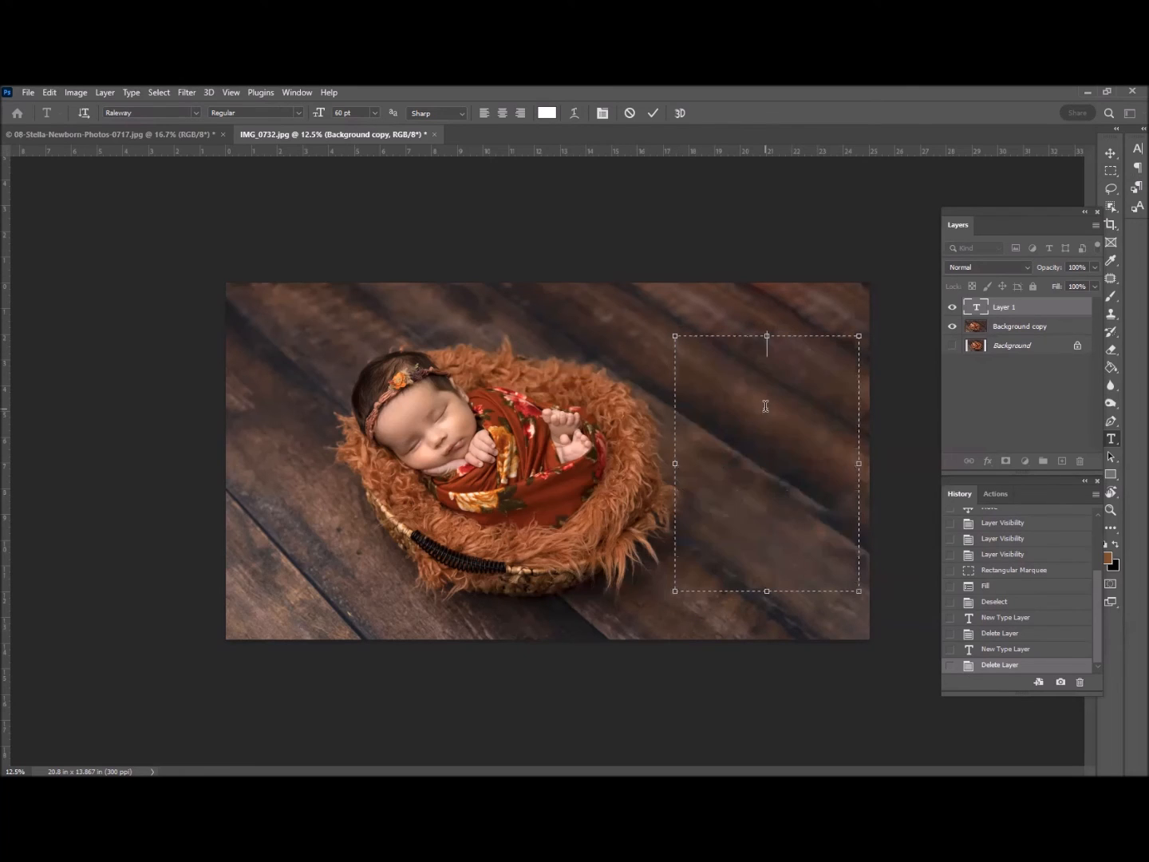
Keep the text colour white and enter FALL INSPIRED NEWBORN PHOTOS in capitals in the text box beside the basket
{"action": "left_click", "coordinate": [546, 114]}
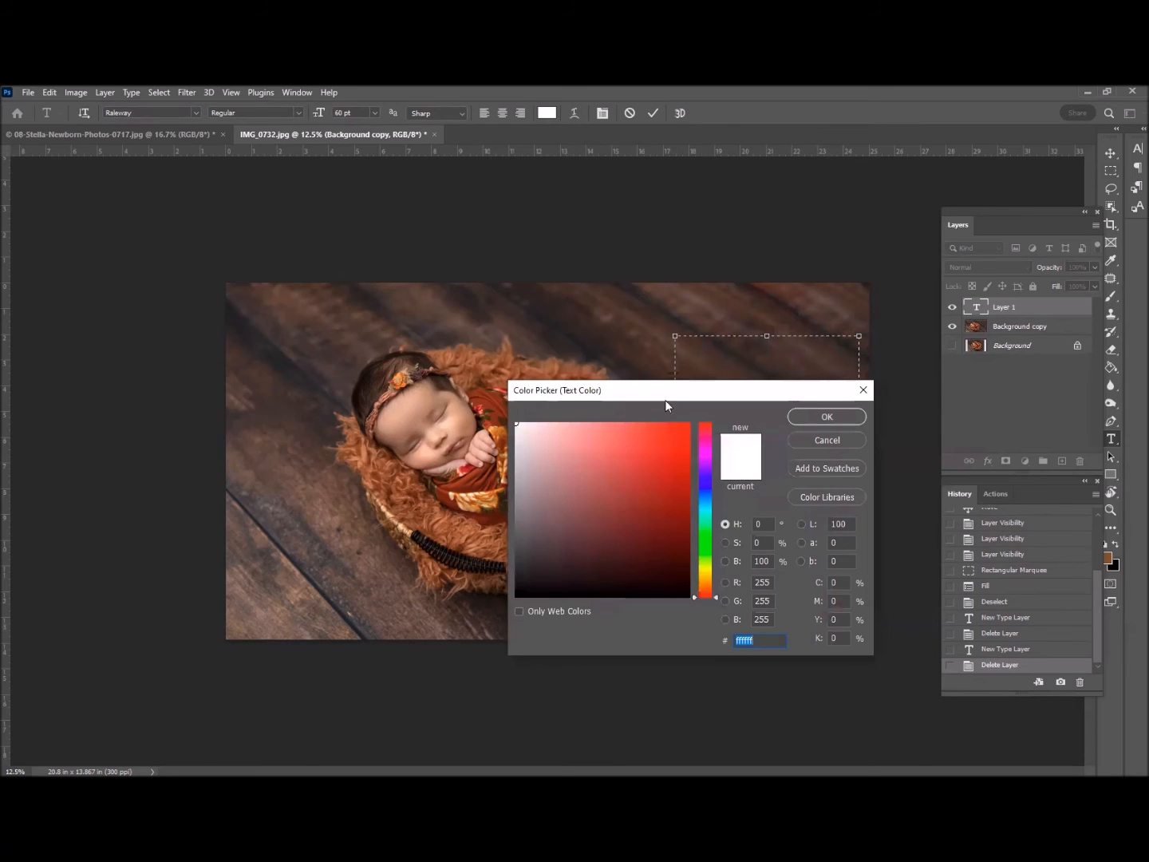
{"action": "left_click", "coordinate": [830, 440]}
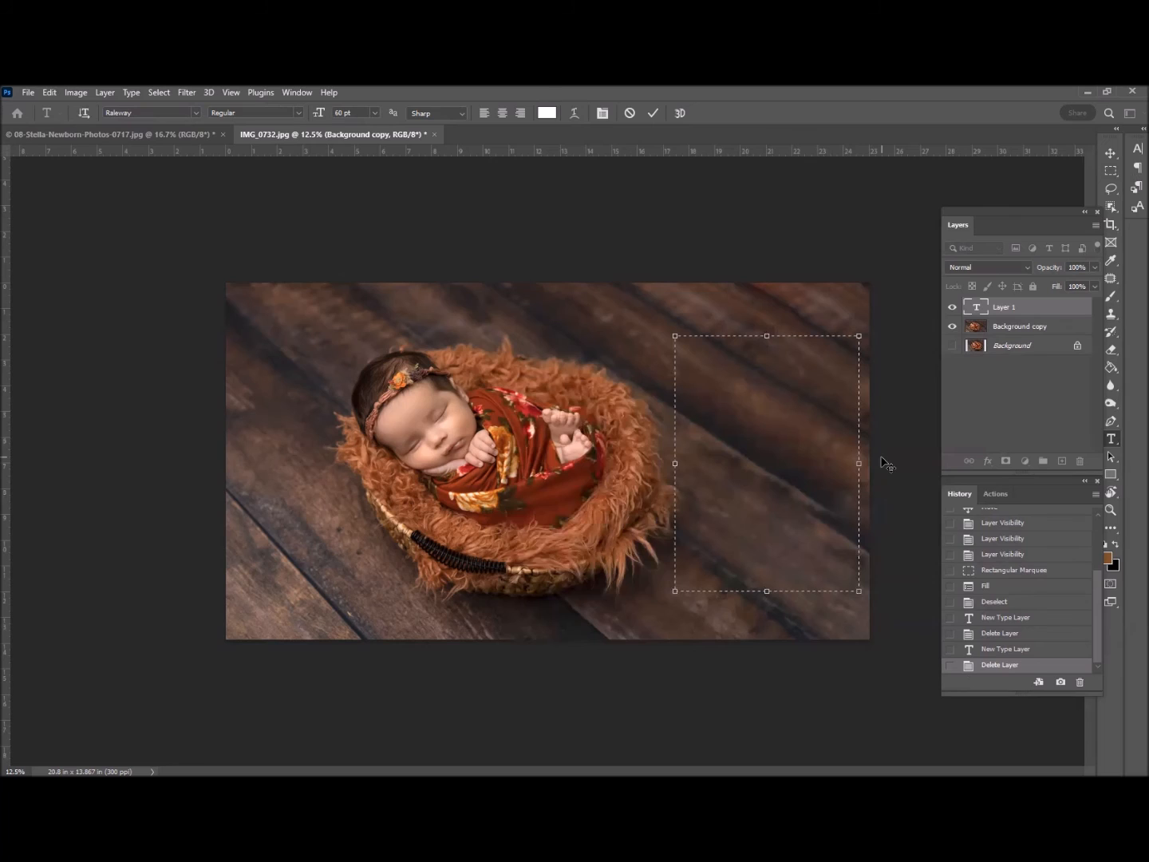
{"action": "type", "text": "FALL "}
{"action": "type", "text": "INSP"}
{"action": "type", "text": "IRED"}
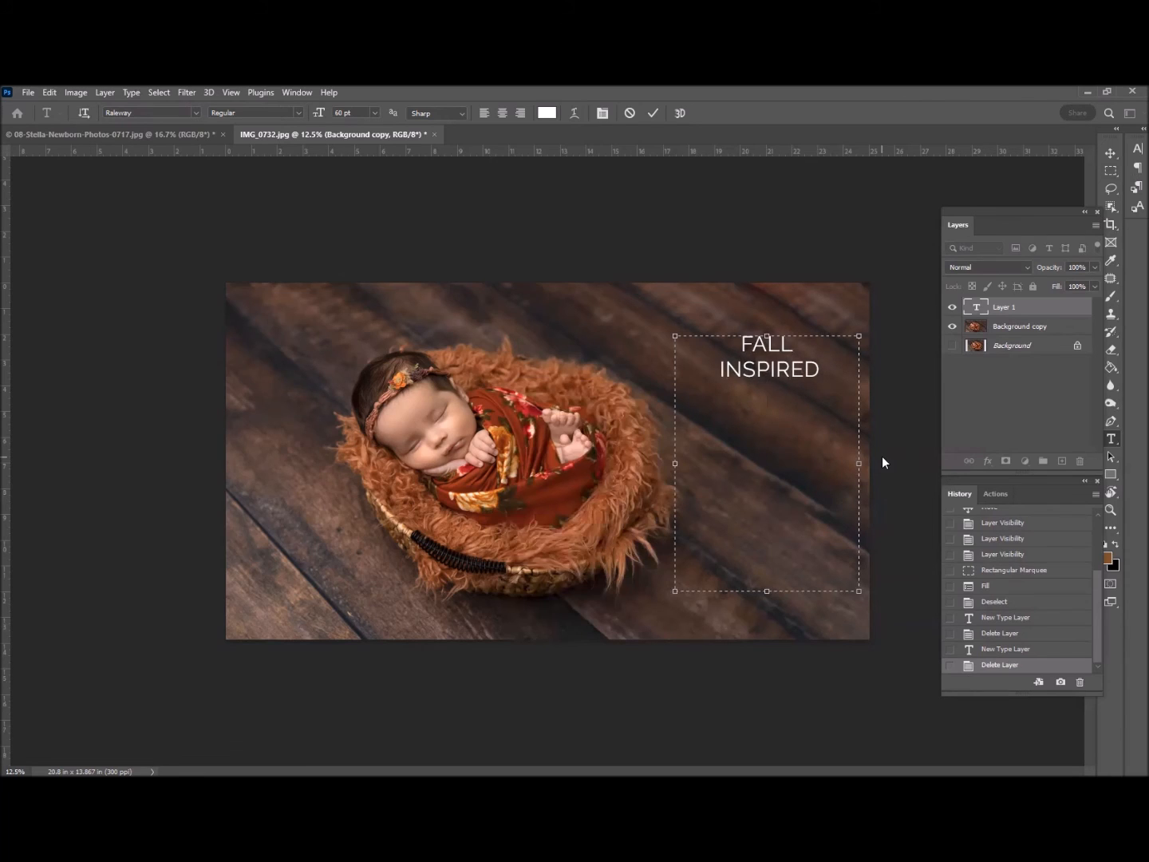
{"action": "key", "text": "Return"}
{"action": "type", "text": "NEWBO"}
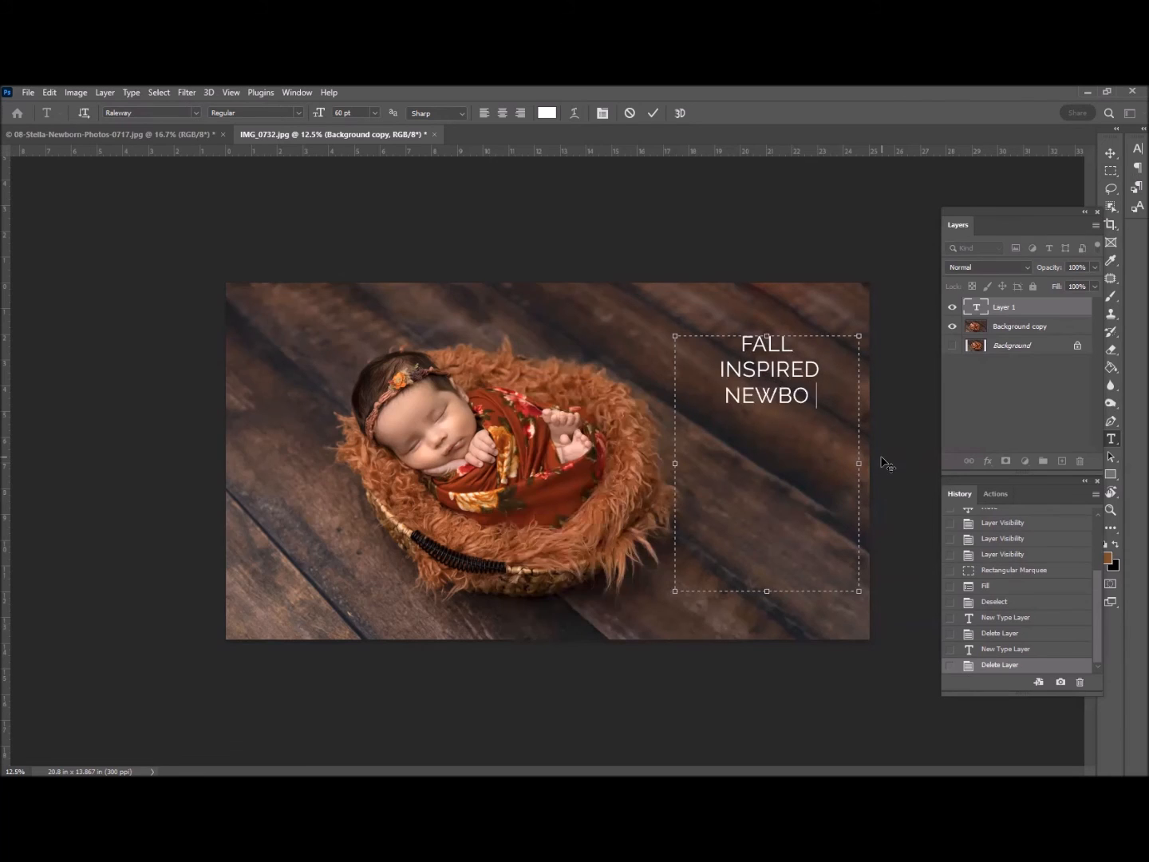
{"action": "type", "text": "RN PHOTOS"}
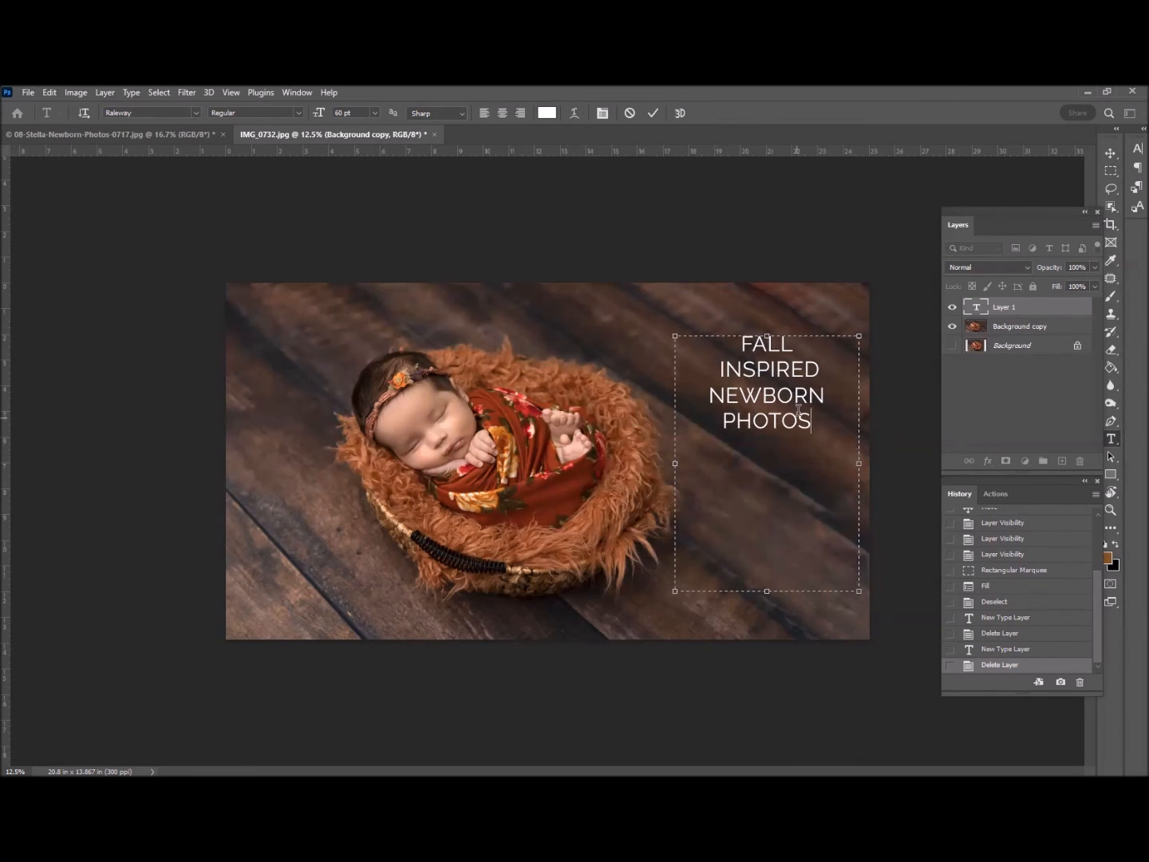
Try full justification on the NEWBORN line, and set the paragraph back to centred alignment
{"action": "key", "text": "ctrl+shift+f"}
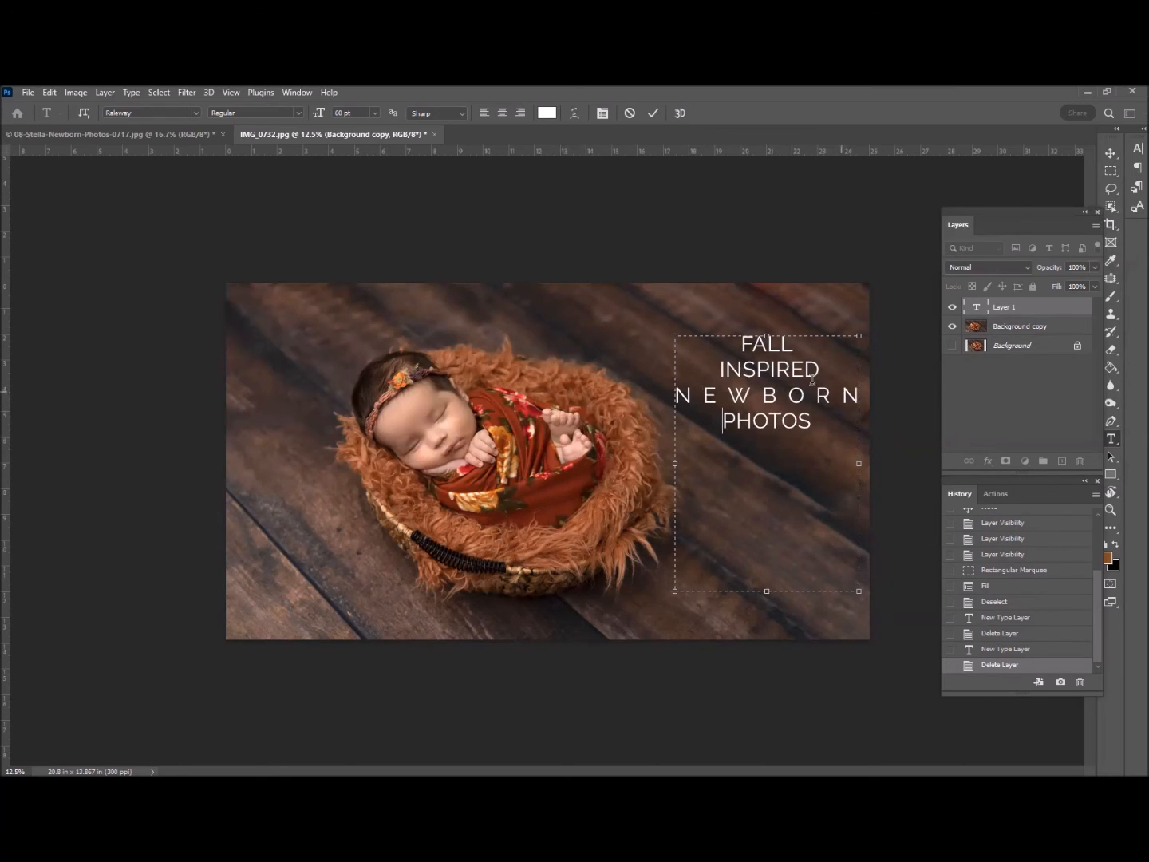
{"action": "left_click", "coordinate": [1137, 167]}
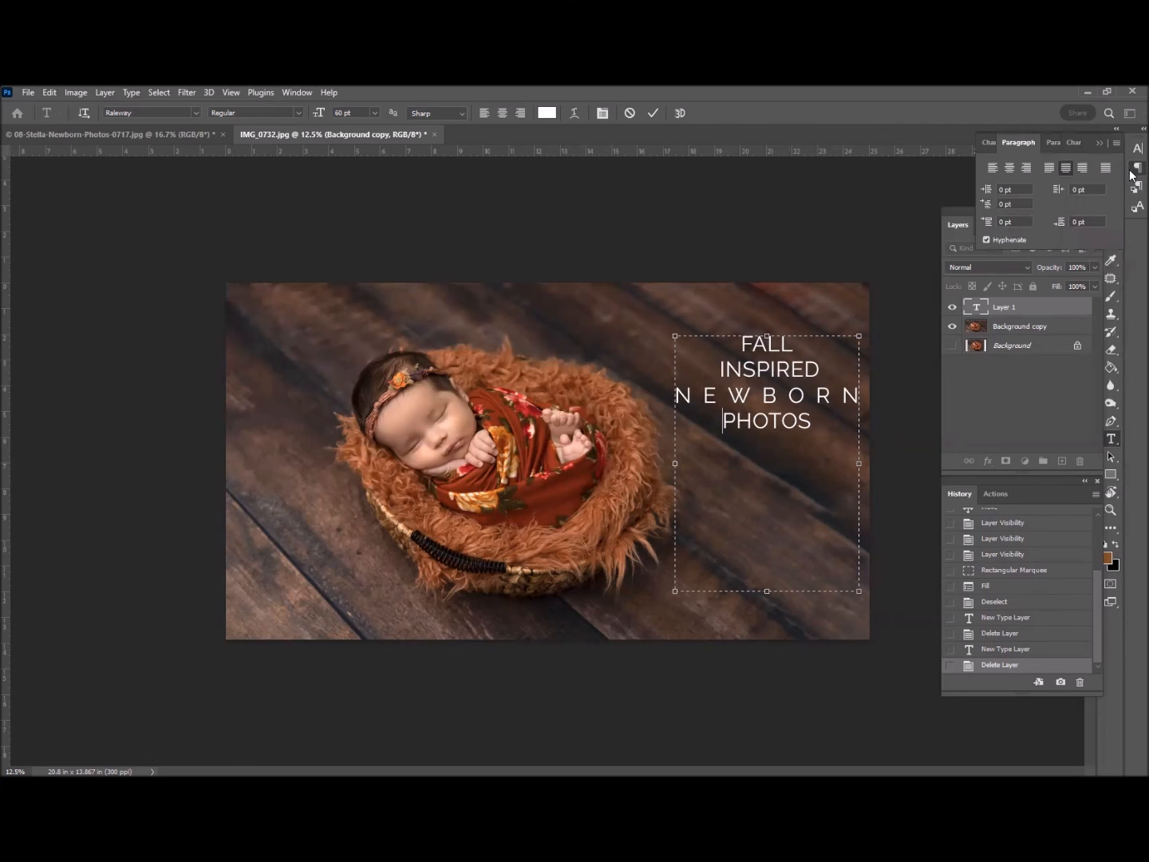
{"action": "left_click", "coordinate": [1007, 168]}
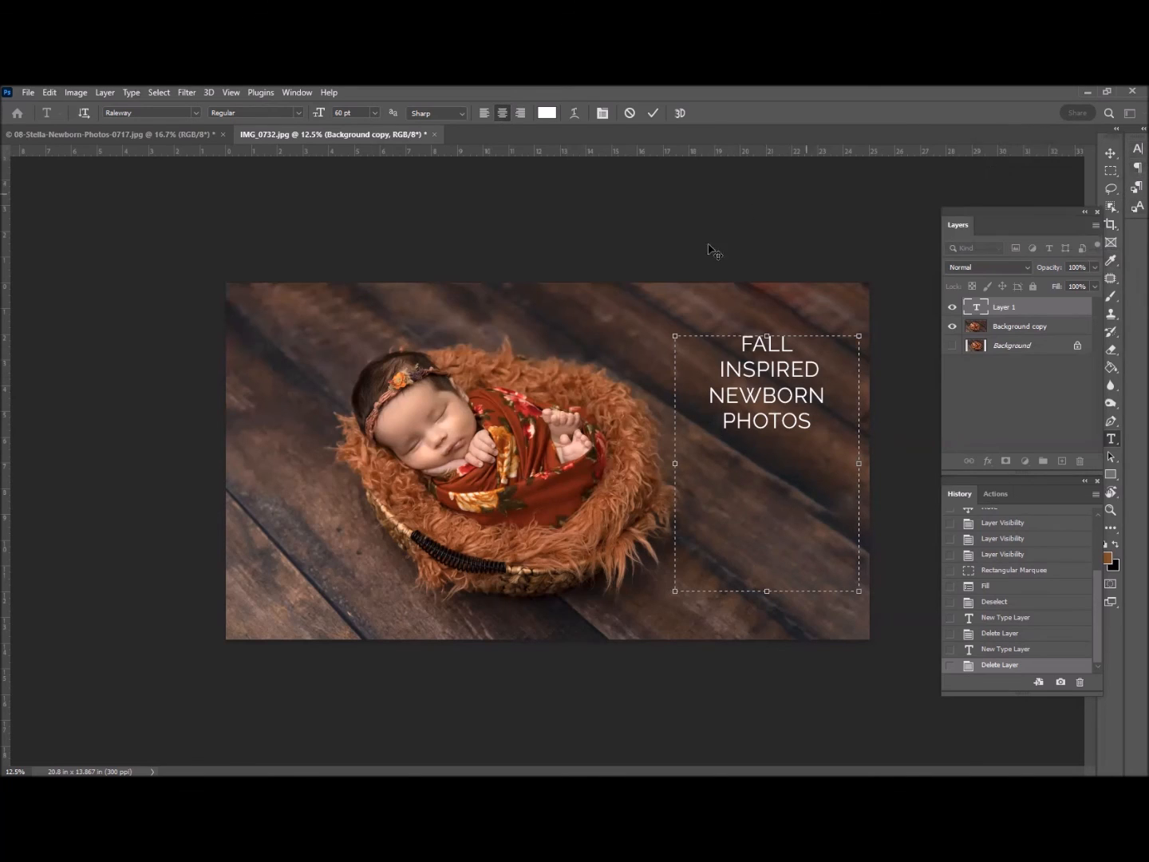
Shorten the text box to end just below PHOTOS, commit it, and move the text slightly up and toward the basket
{"action": "key", "text": "ctrl+a"}
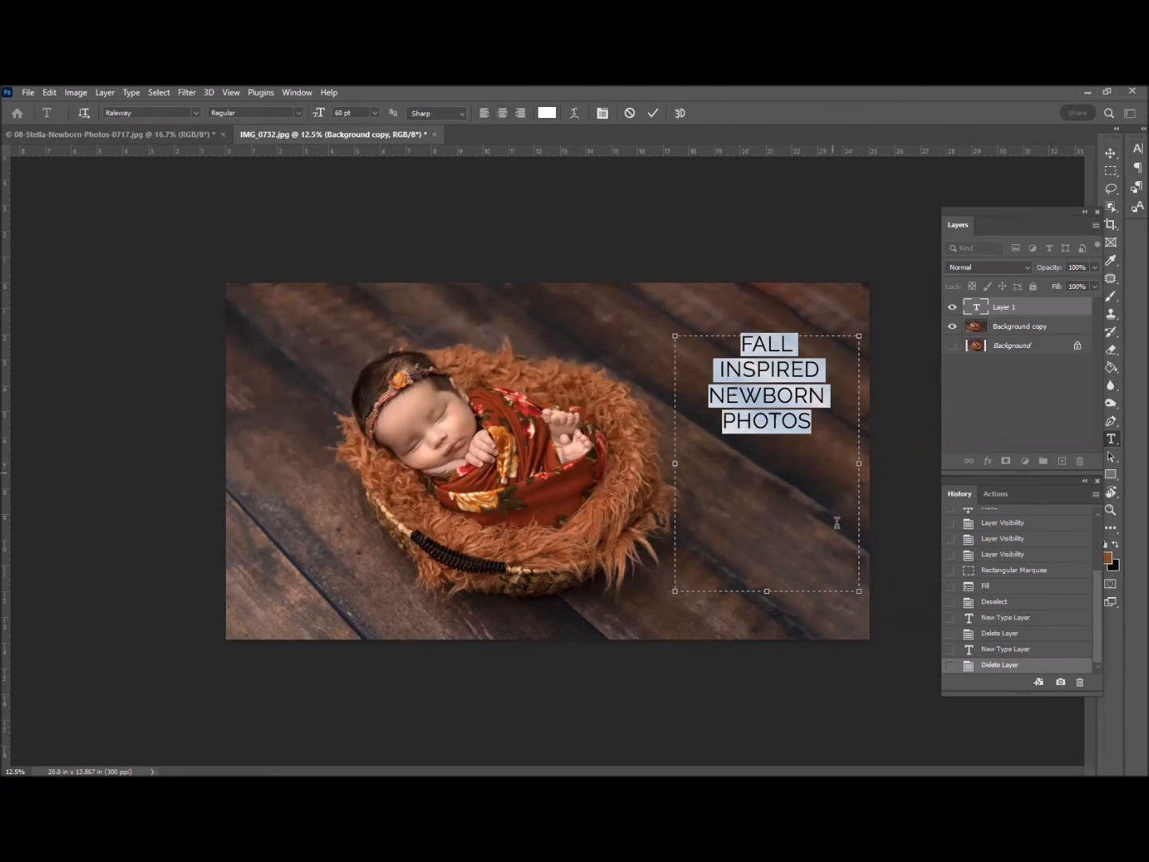
{"action": "left_click", "coordinate": [793, 463]}
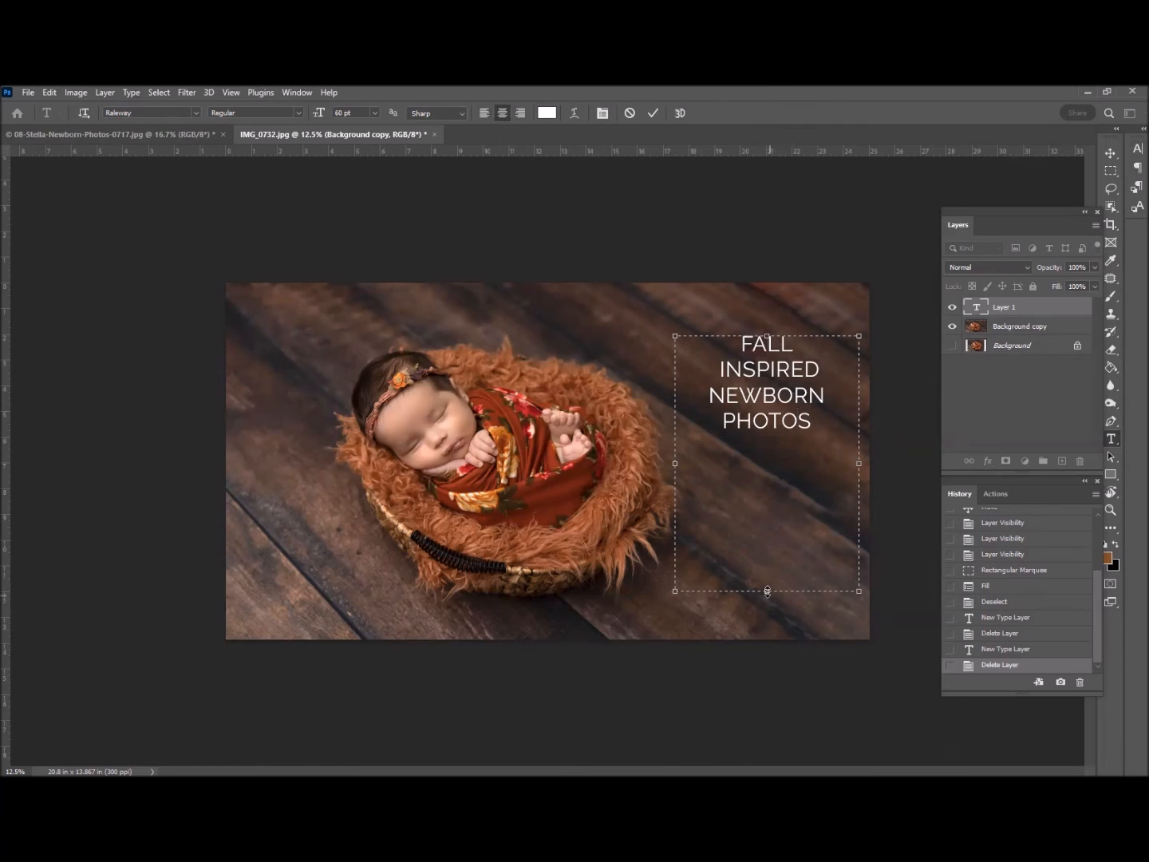
{"action": "left_click_drag", "start_coordinate": [766, 590], "coordinate": [817, 434]}
{"action": "left_click", "coordinate": [1026, 314]}
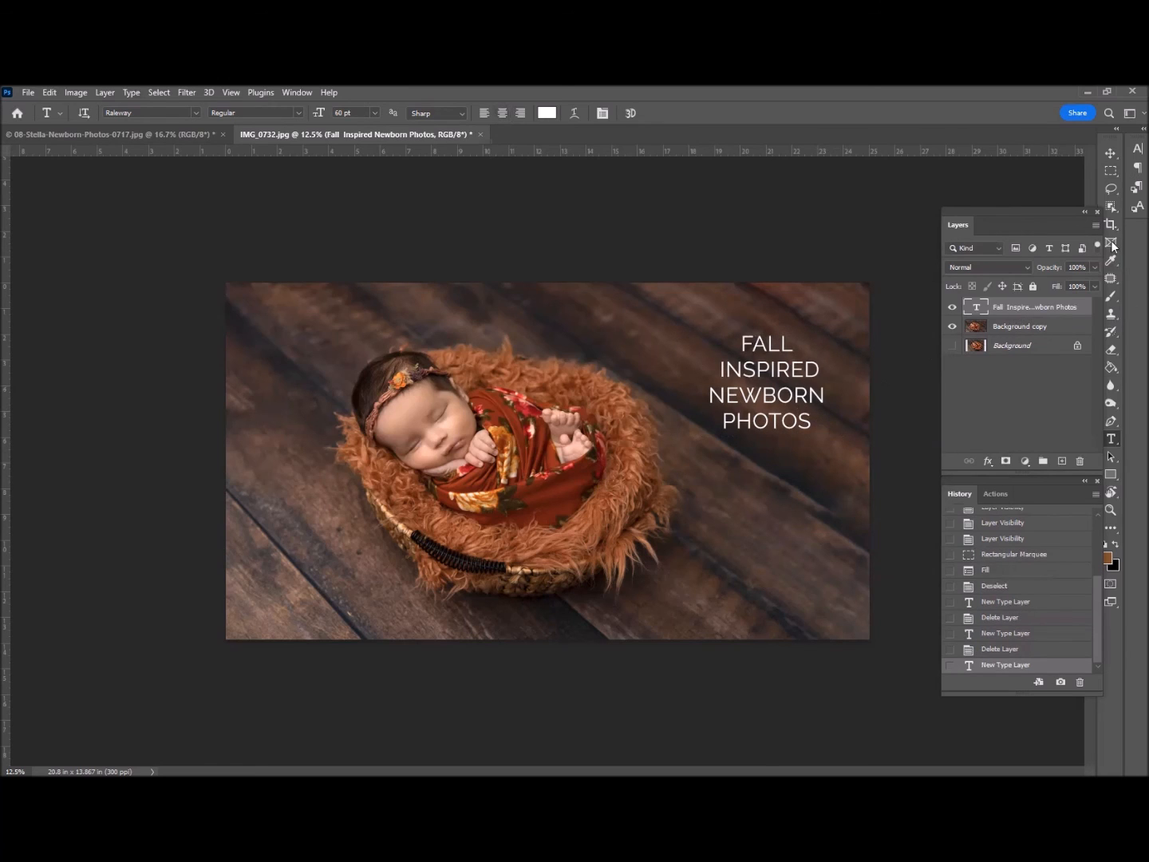
{"action": "left_click", "coordinate": [1111, 155]}
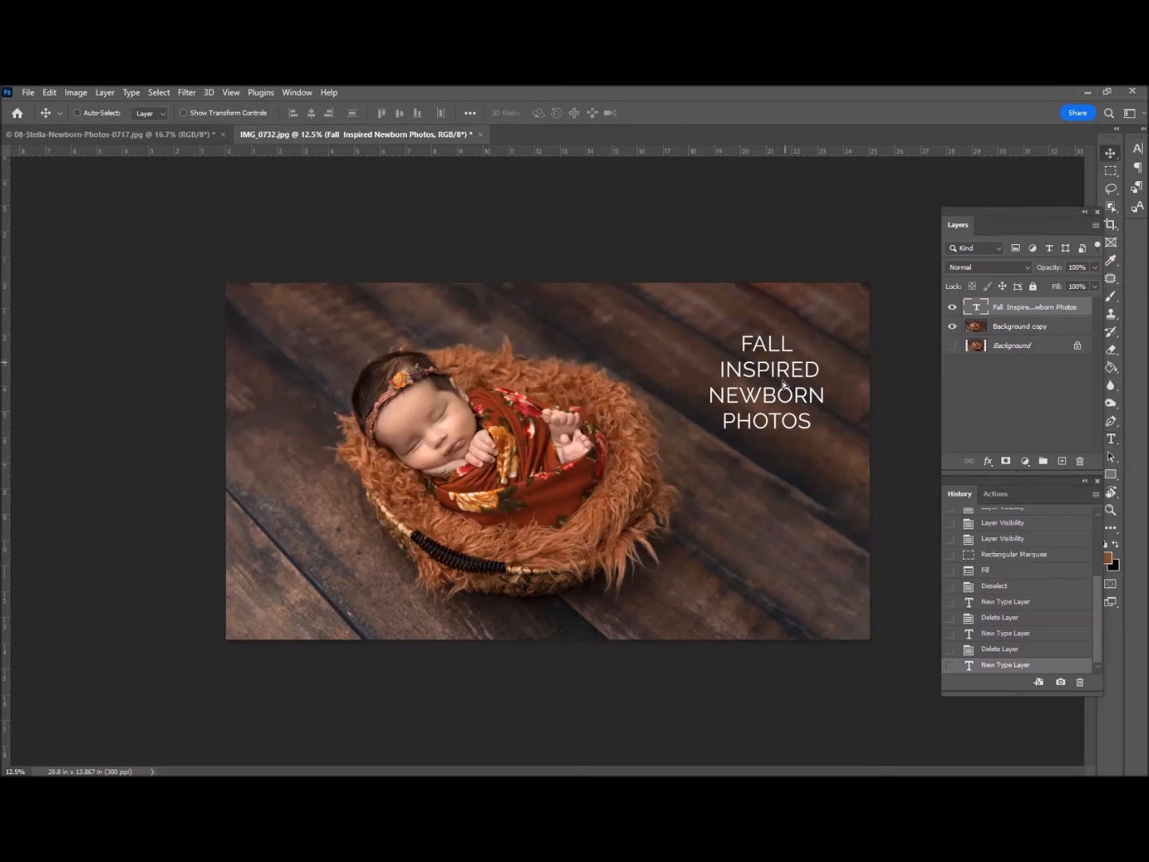
{"action": "left_click_drag", "start_coordinate": [776, 441], "coordinate": [775, 361]}
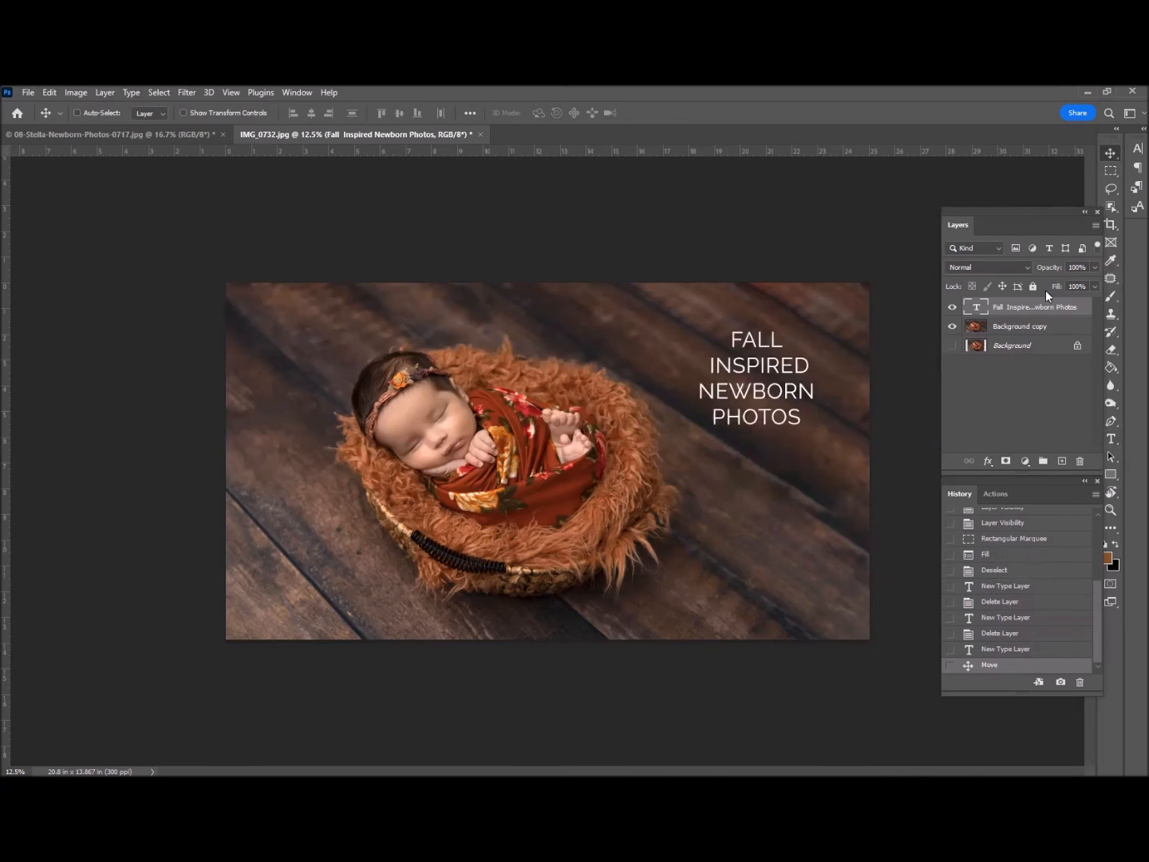
Select all the FALL INSPIRED NEWBORN PHOTOS text and open its colour picker, placing the dialog clear of the text
{"action": "left_click", "coordinate": [1111, 440]}
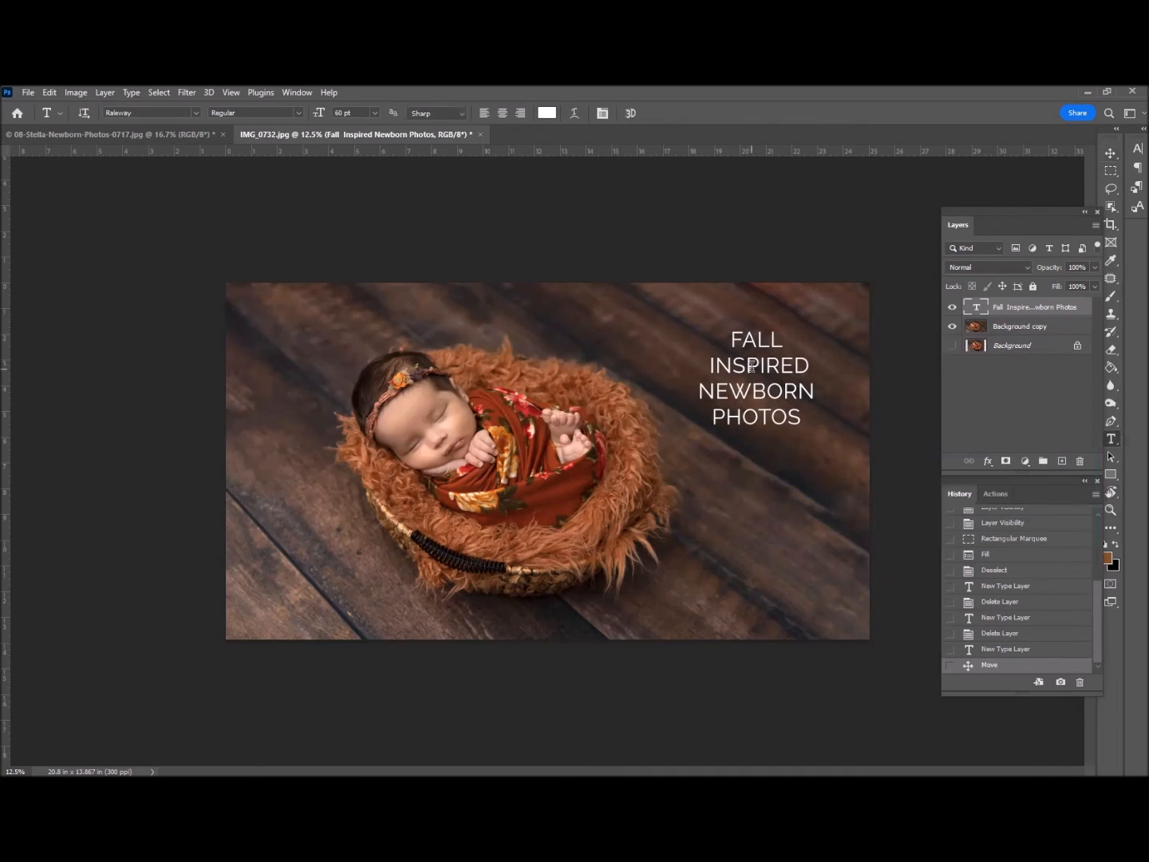
{"action": "left_click", "coordinate": [751, 366]}
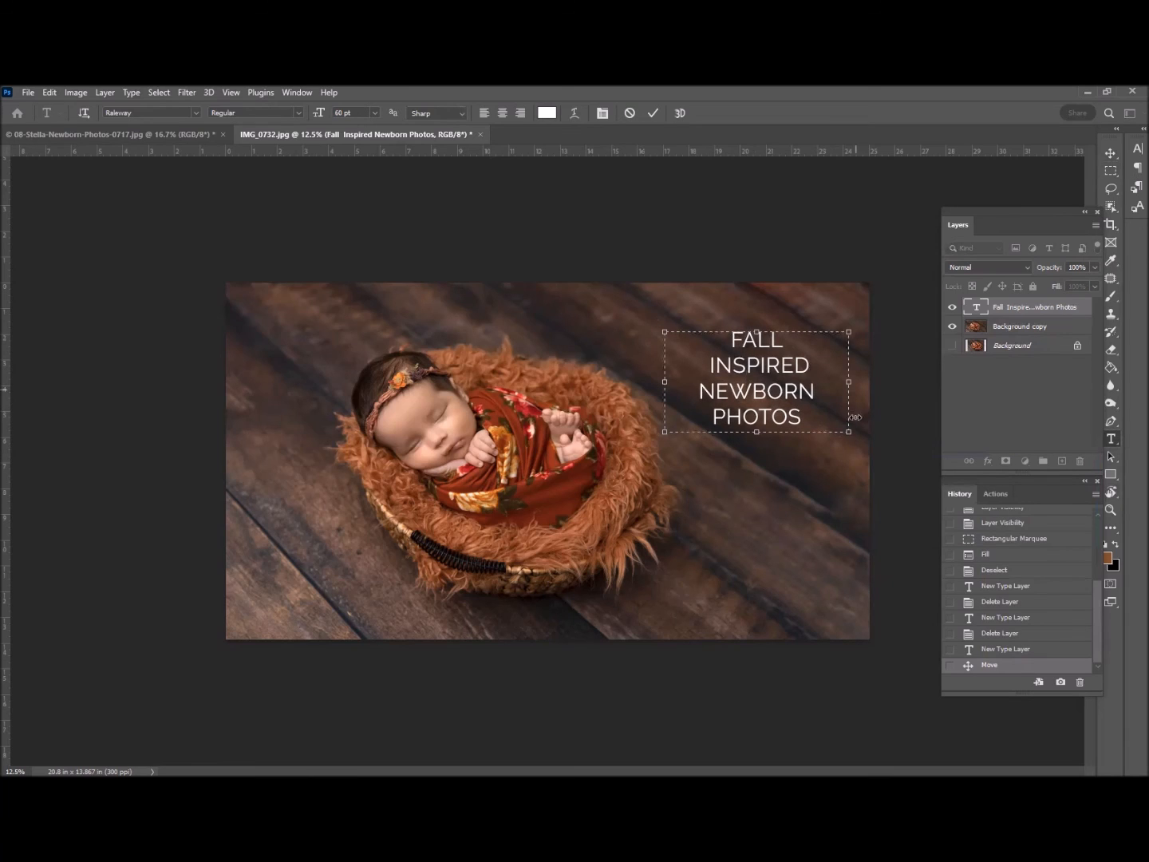
{"action": "key", "text": "ctrl+a"}
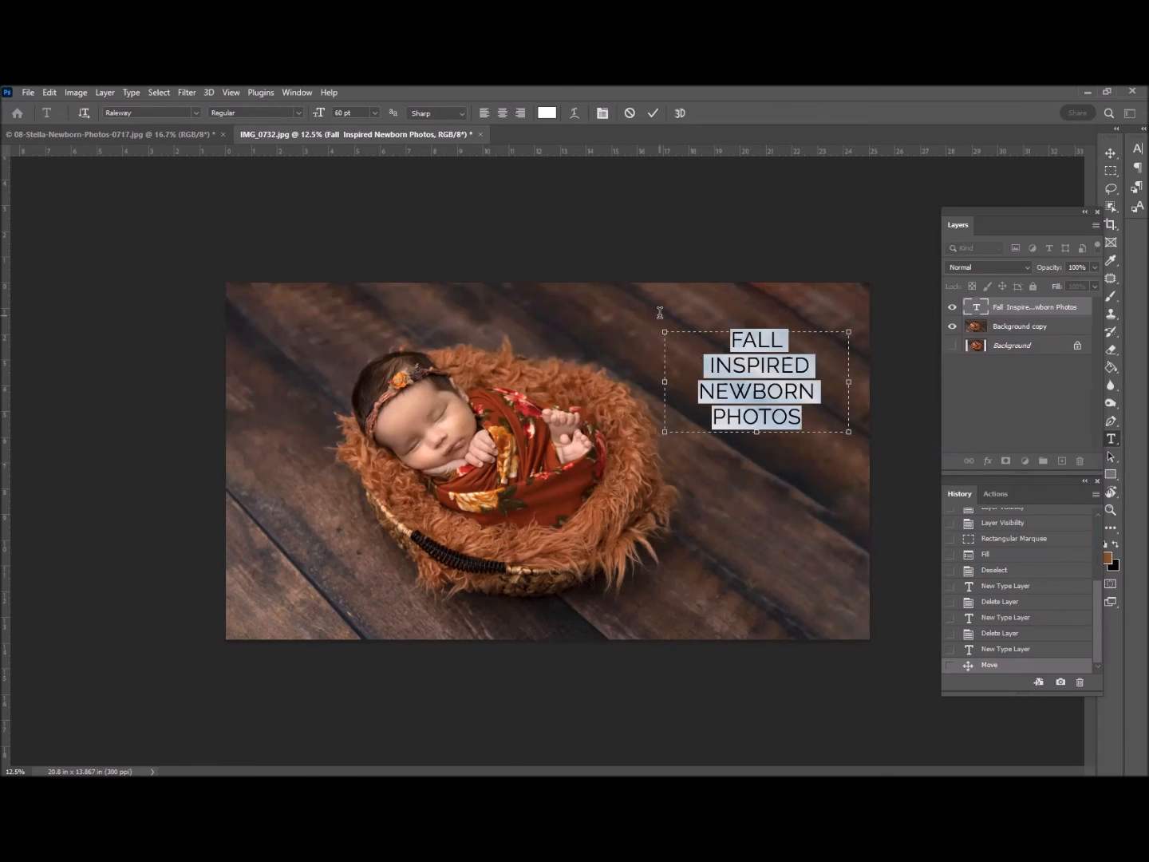
{"action": "left_click", "coordinate": [546, 114]}
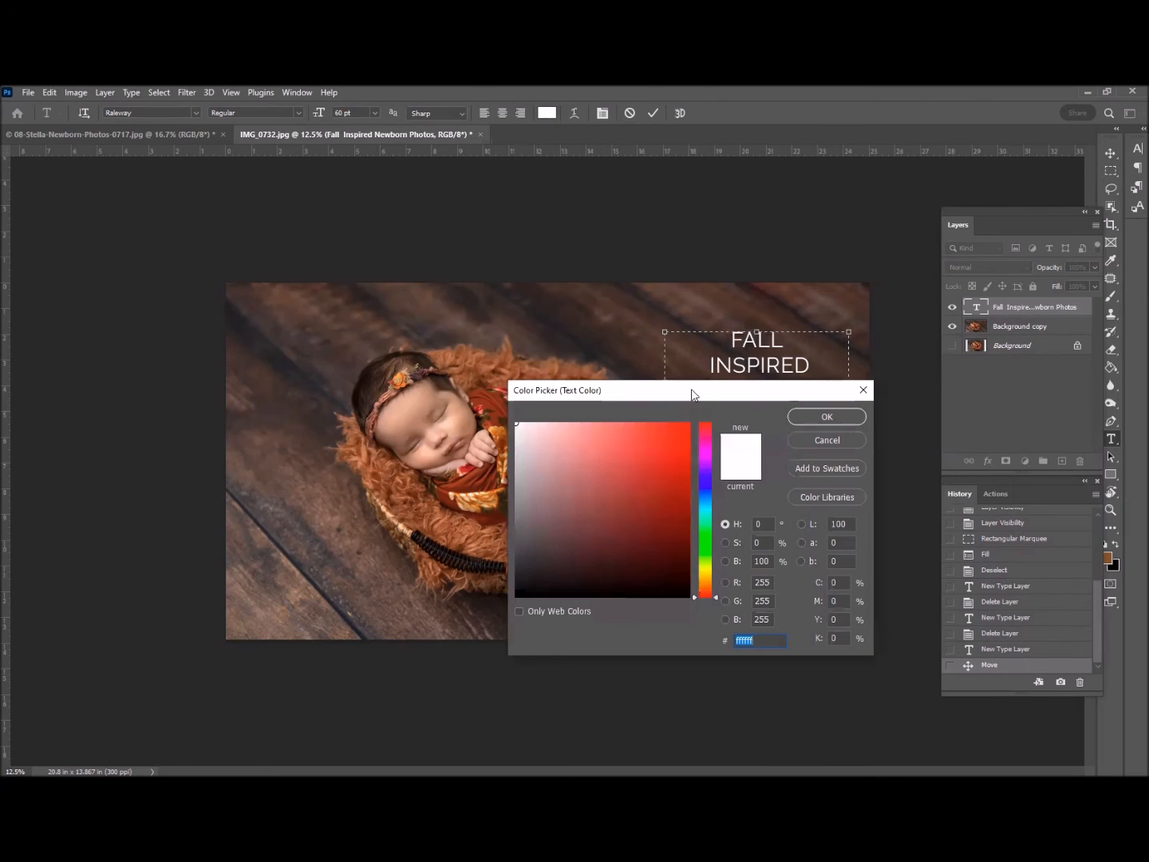
{"action": "left_click_drag", "start_coordinate": [834, 456], "coordinate": [956, 502]}
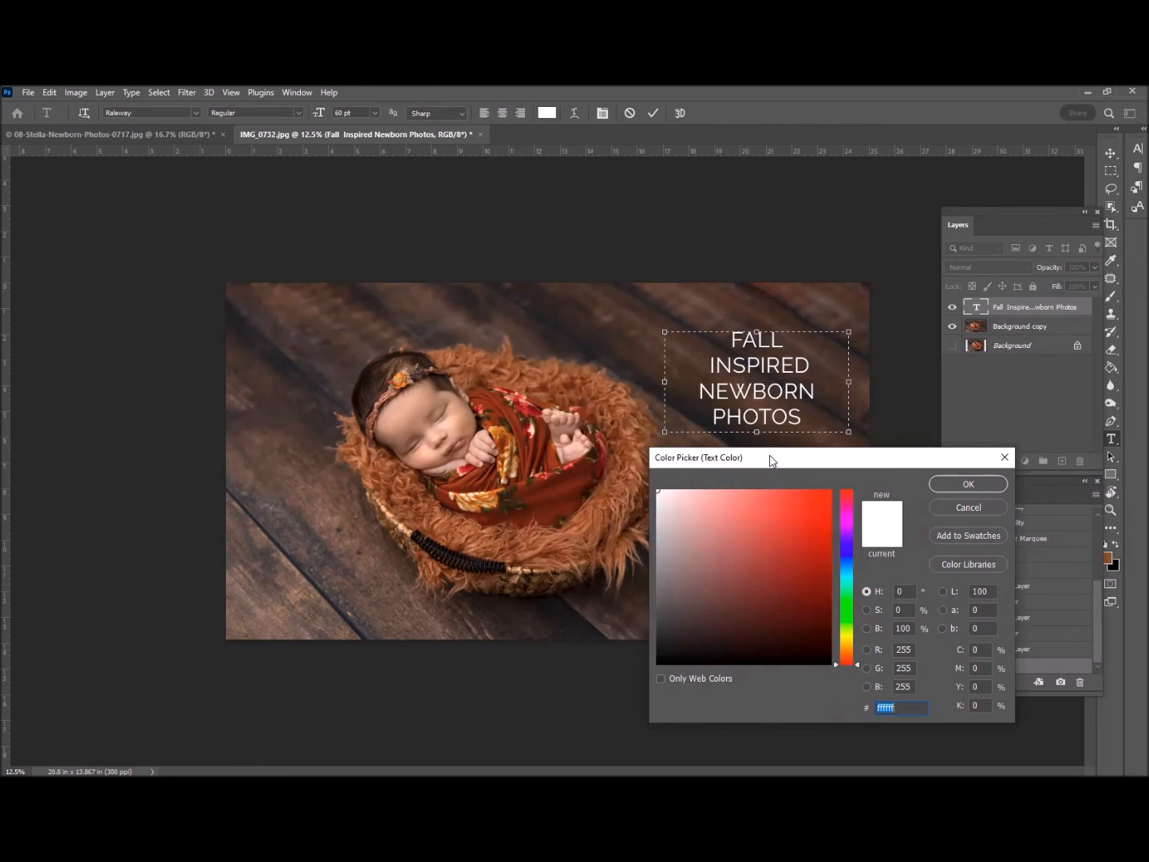
{"action": "left_click_drag", "start_coordinate": [813, 466], "coordinate": [847, 472]}
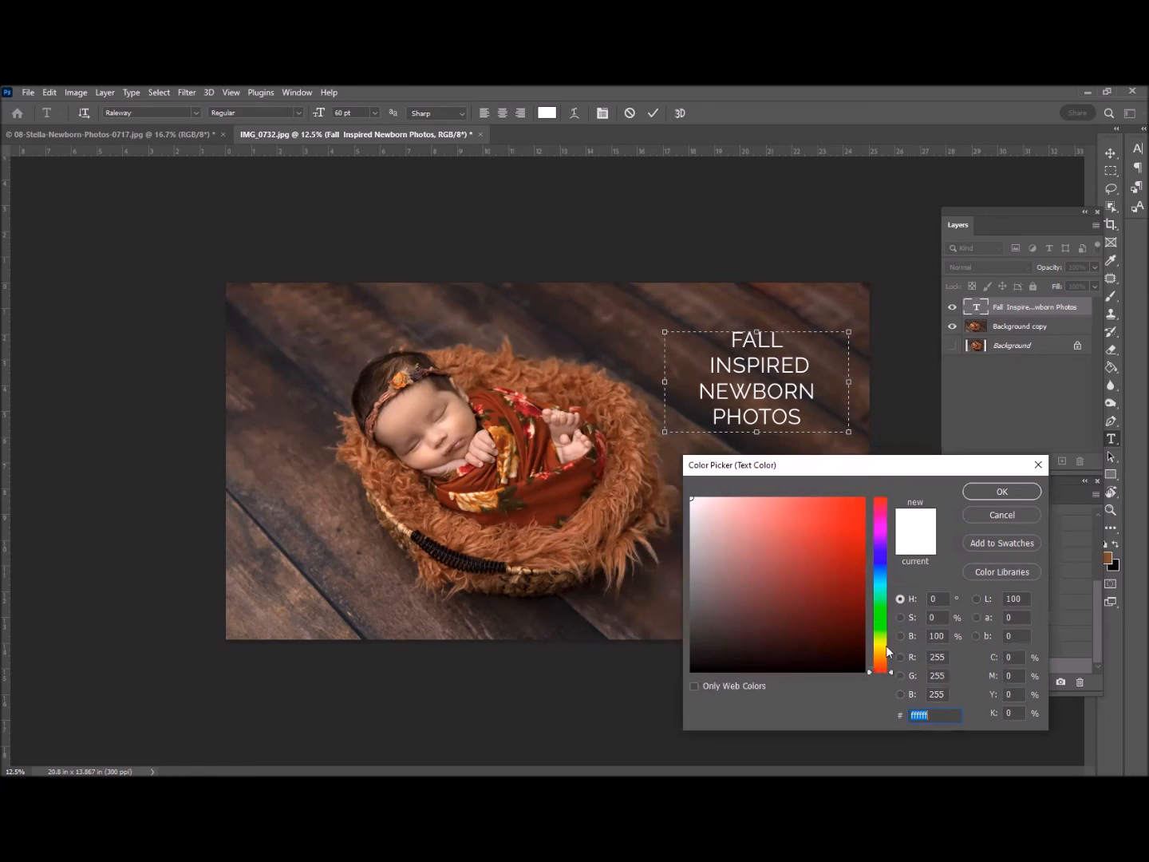
Try the blue 2716cb and the muted green 495e42 as the text colour
{"action": "left_click_drag", "start_coordinate": [881, 620], "coordinate": [885, 553]}
{"action": "left_click", "coordinate": [837, 602]}
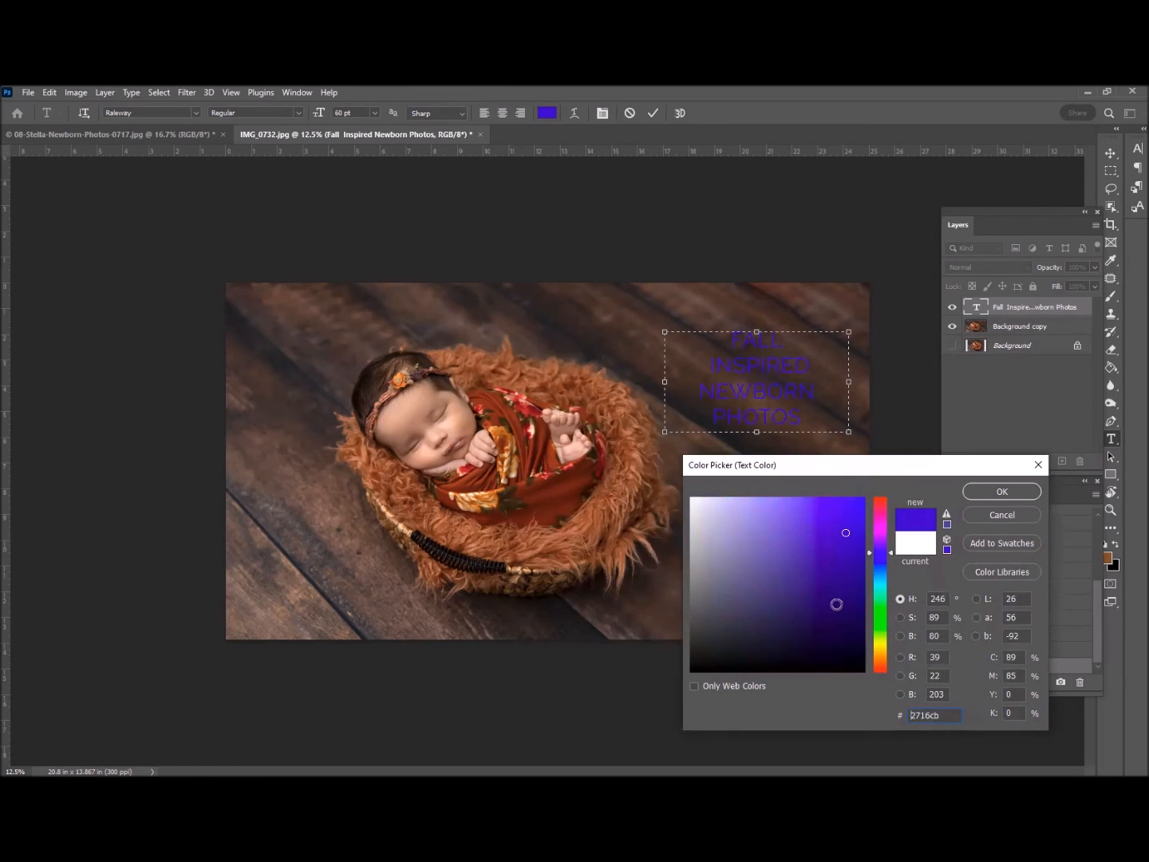
{"action": "left_click", "coordinate": [739, 610]}
{"action": "type", "text": "495e42"}
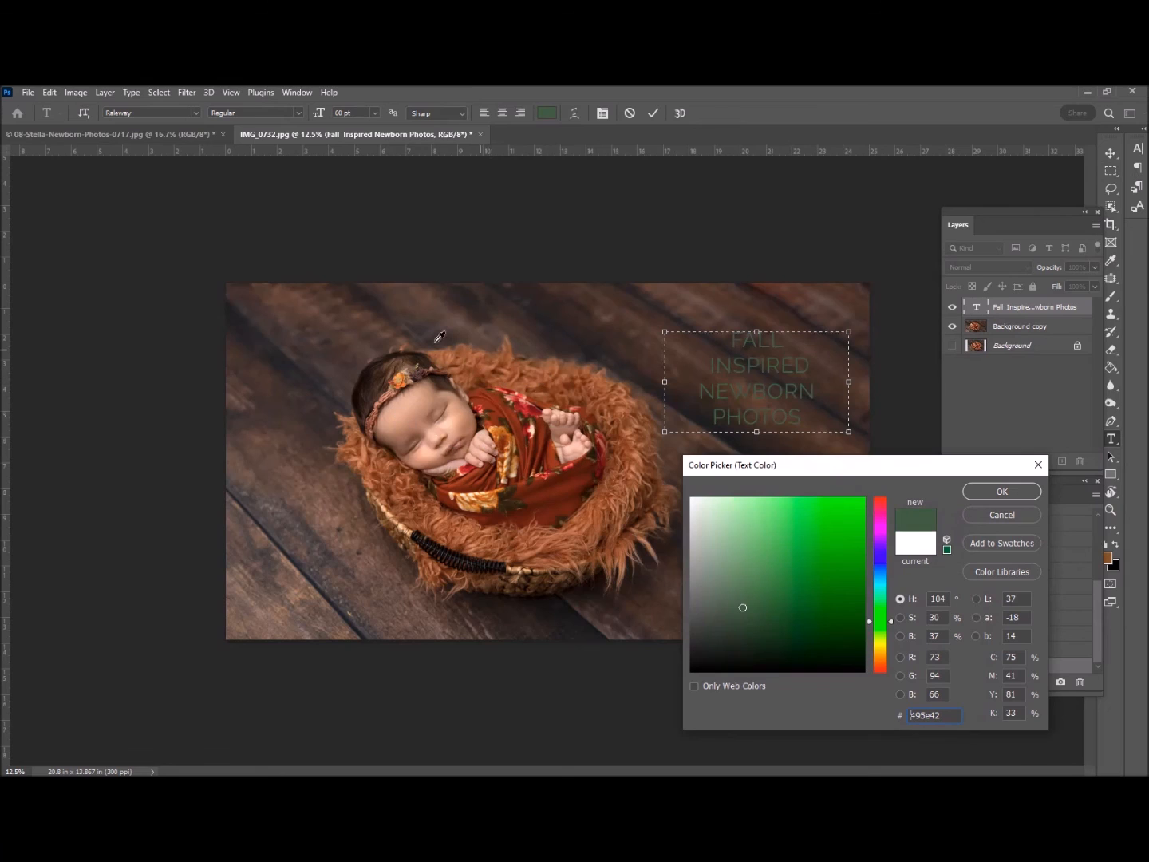
Try text colours sampled from the photo: the headband flower, the baby's foot, the red wrap and its golden flowers
{"action": "left_click", "coordinate": [407, 382]}
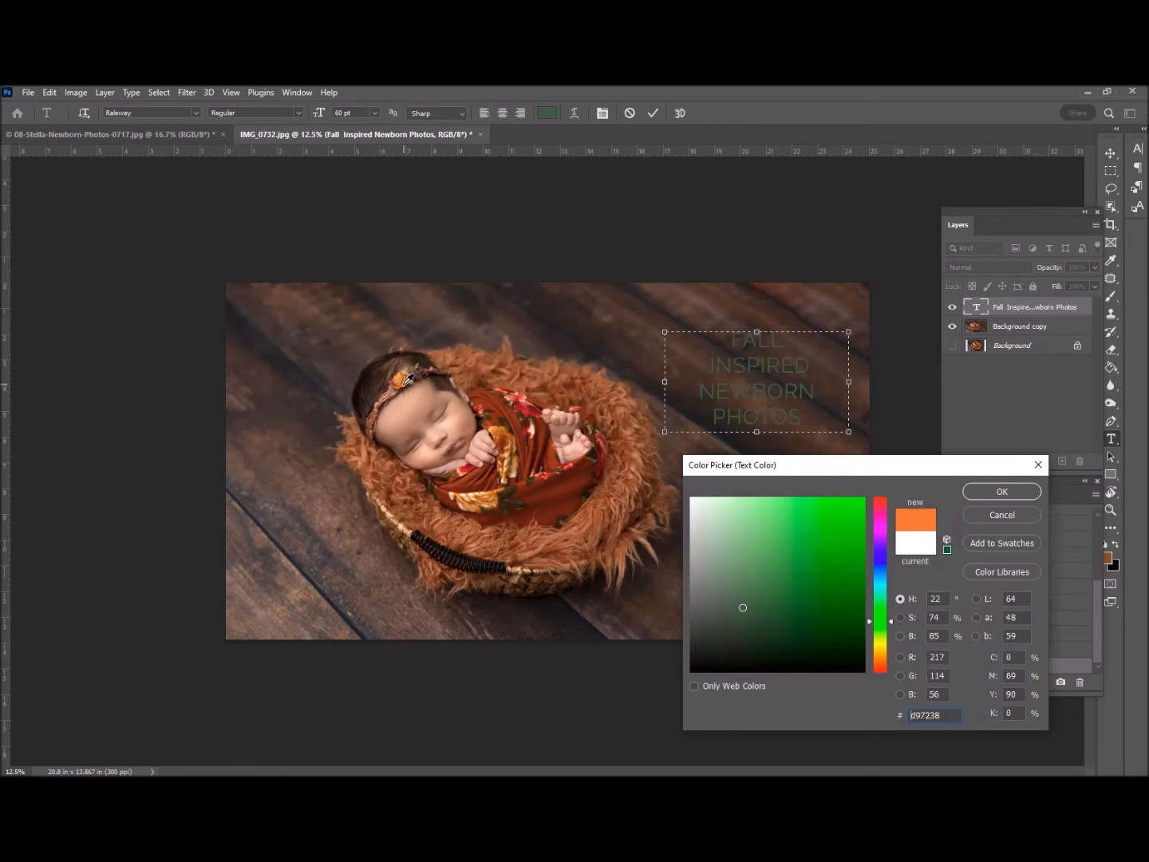
{"action": "left_click", "coordinate": [579, 441]}
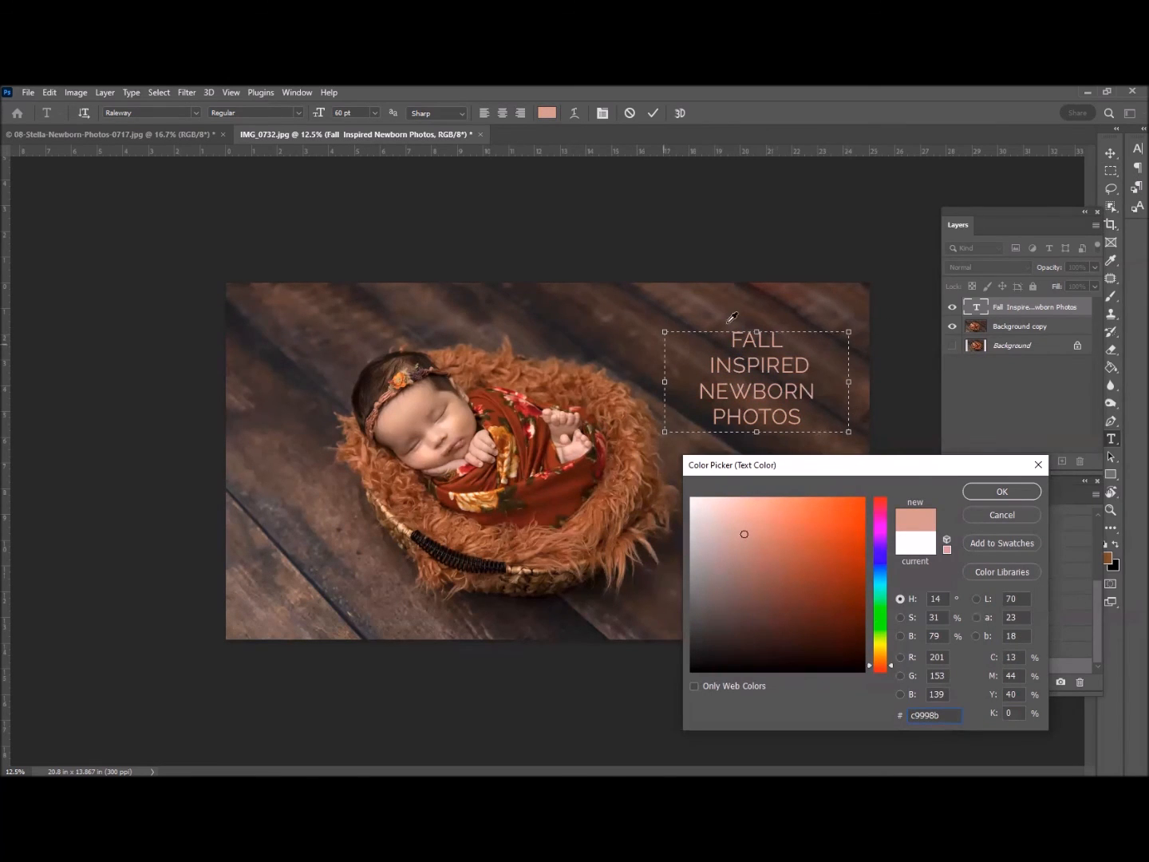
{"action": "left_click", "coordinate": [506, 441]}
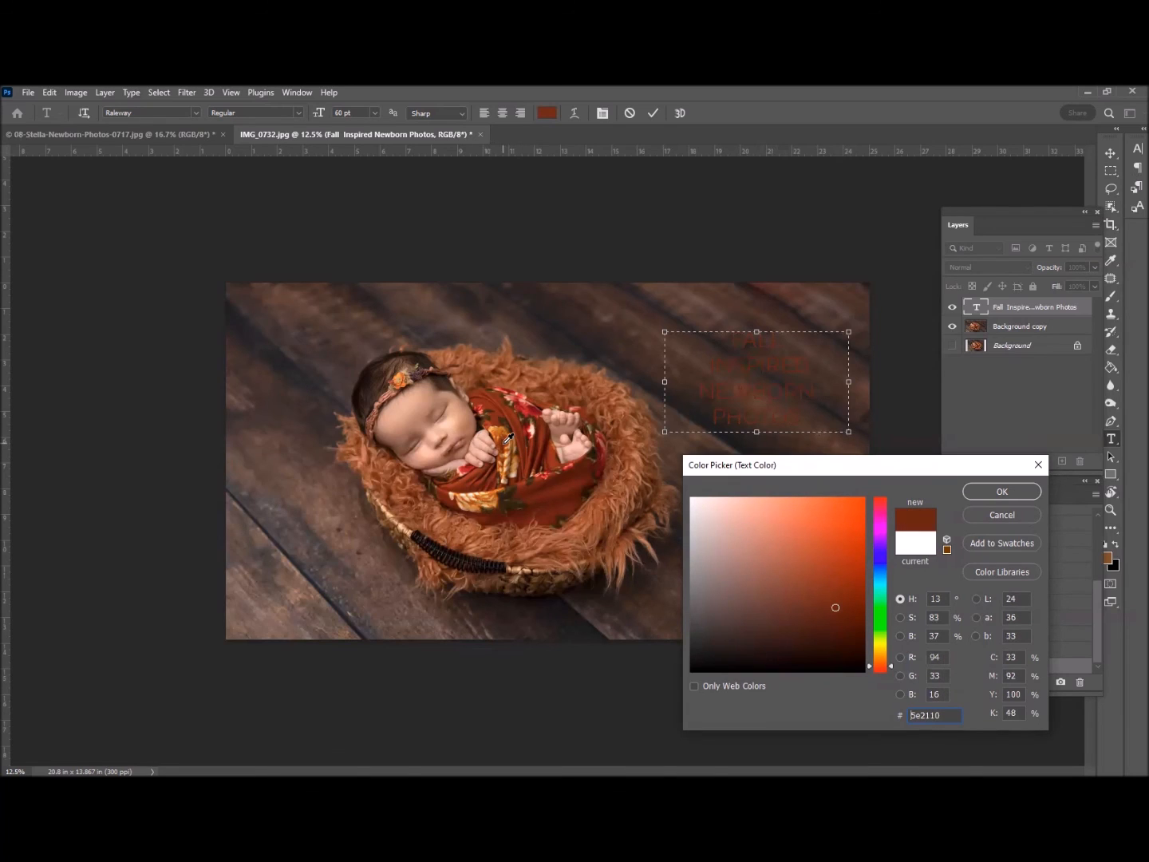
{"action": "left_click", "coordinate": [481, 504]}
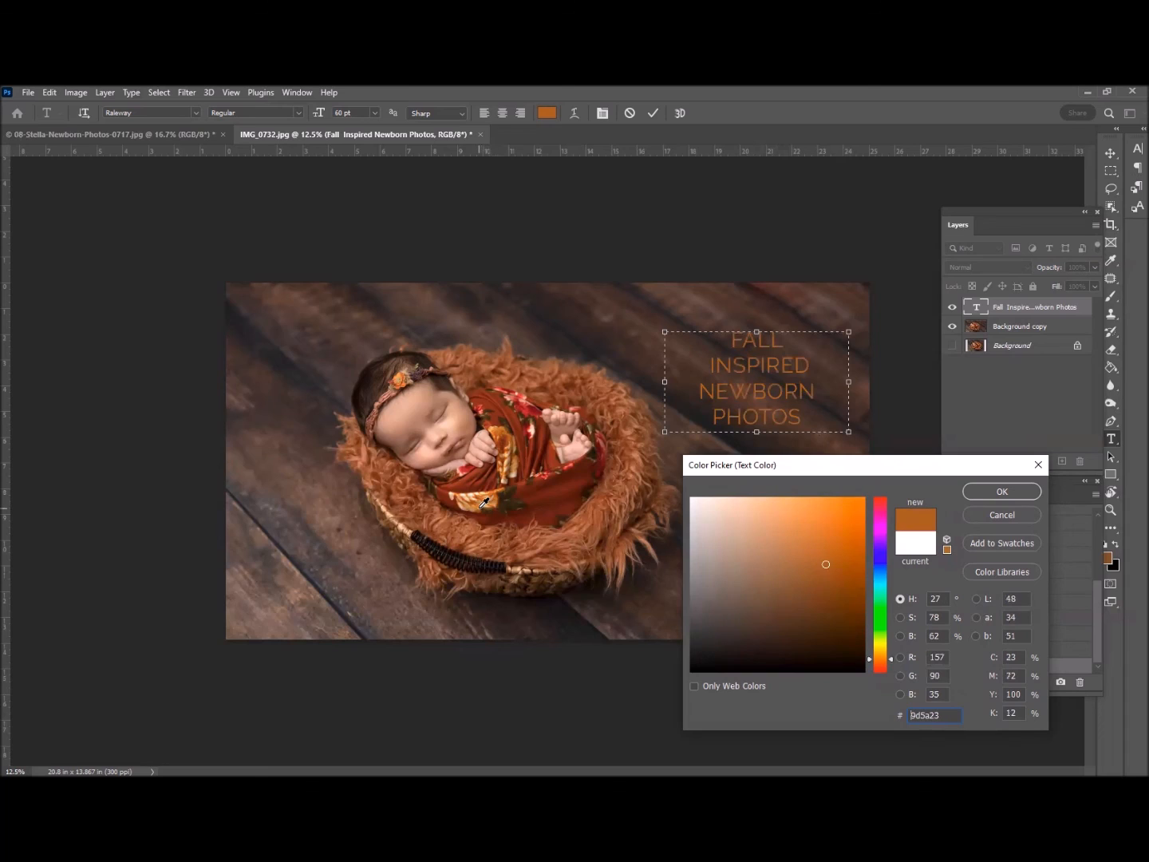
{"action": "left_click", "coordinate": [517, 466]}
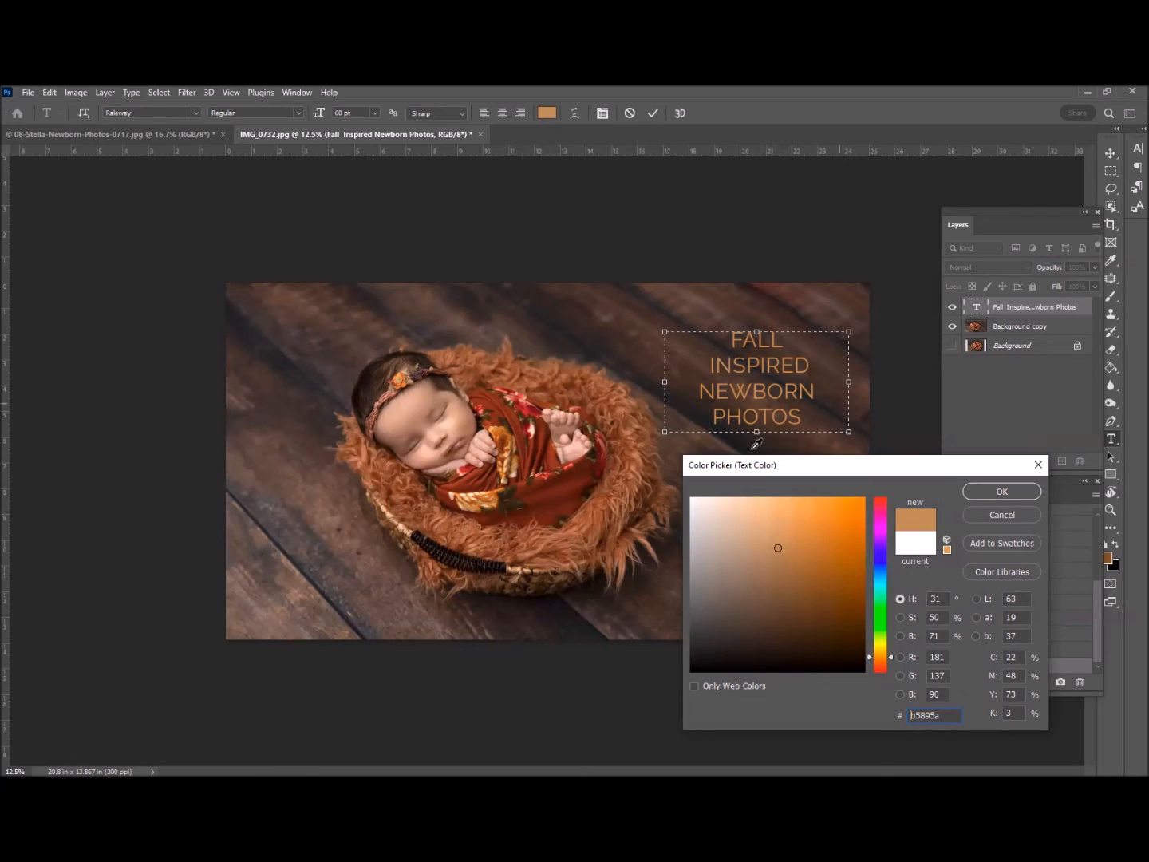
{"action": "left_click", "coordinate": [408, 380]}
{"action": "left_click", "coordinate": [406, 381]}
{"action": "left_click", "coordinate": [407, 382]}
{"action": "left_click", "coordinate": [412, 389]}
{"action": "left_click", "coordinate": [412, 389]}
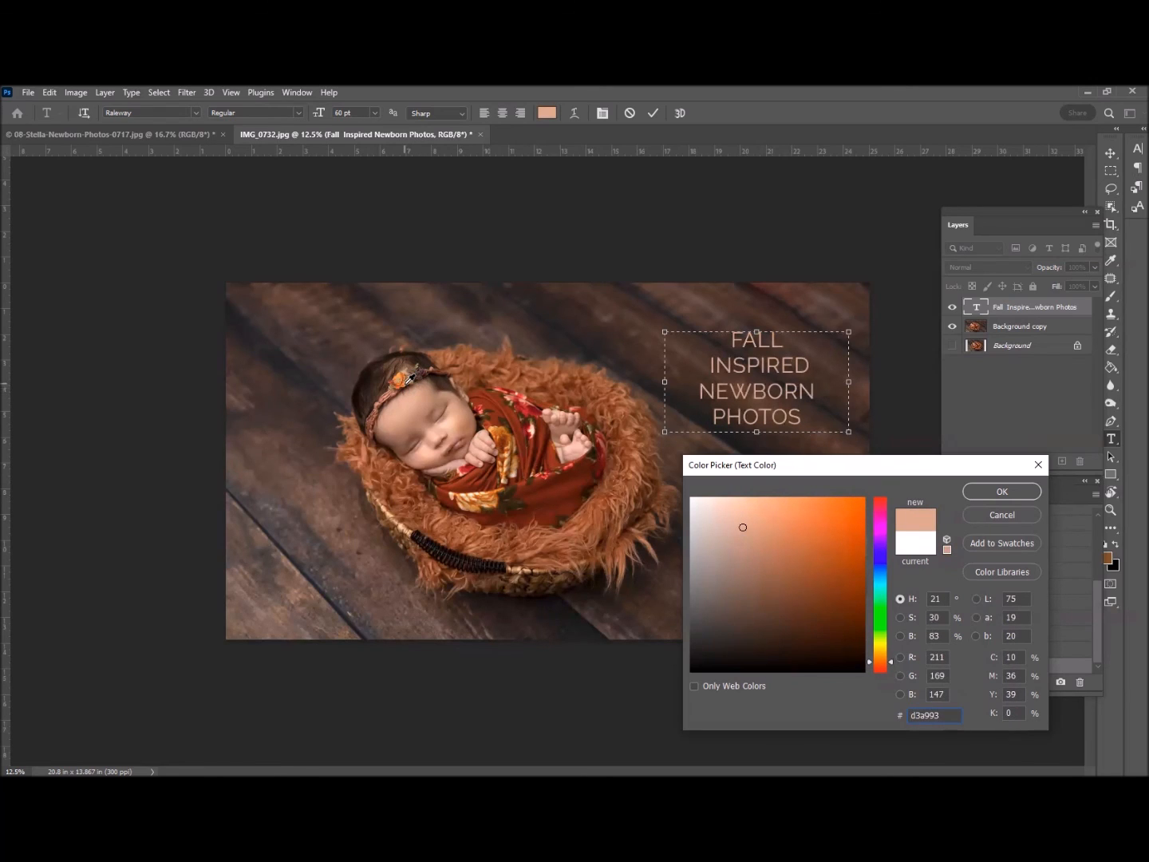
Sample the orange headband flower for the text, soften the colour to c5764a, and commit the edit
{"action": "left_click", "coordinate": [408, 381]}
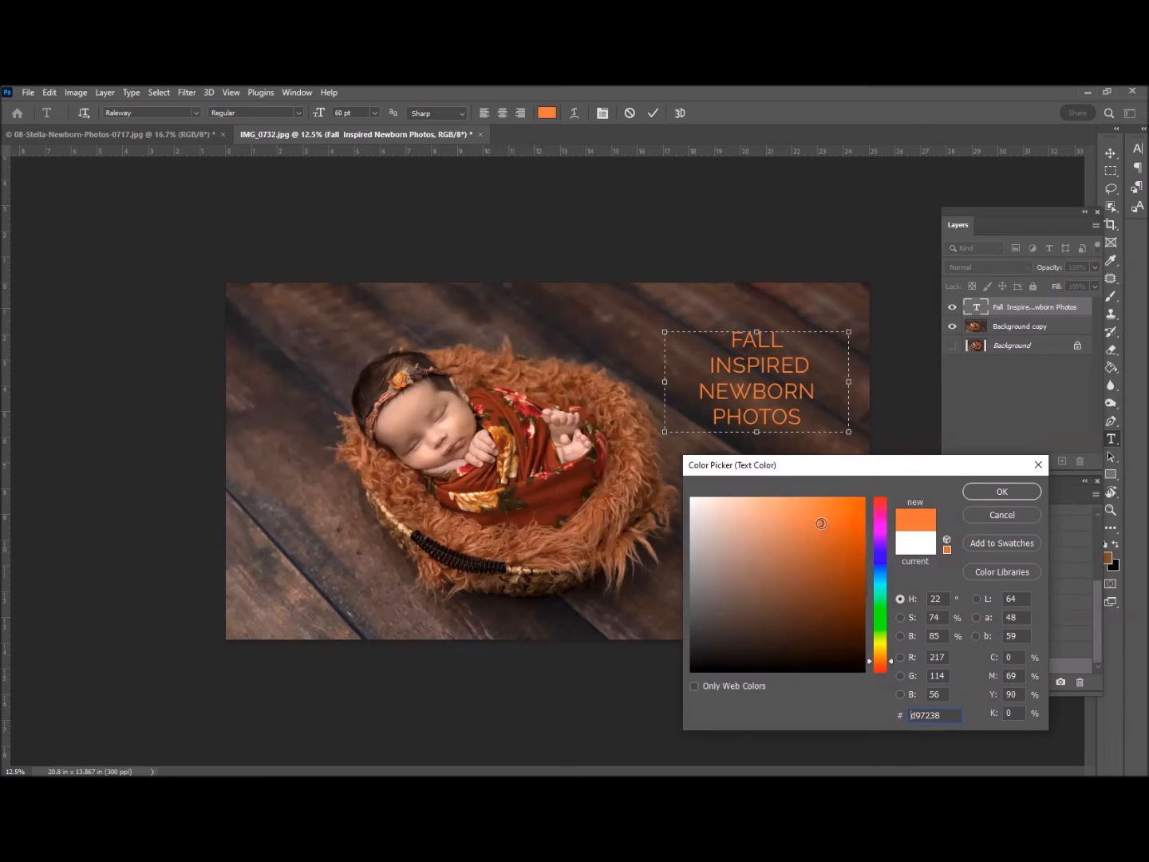
{"action": "left_click_drag", "start_coordinate": [820, 523], "coordinate": [799, 536]}
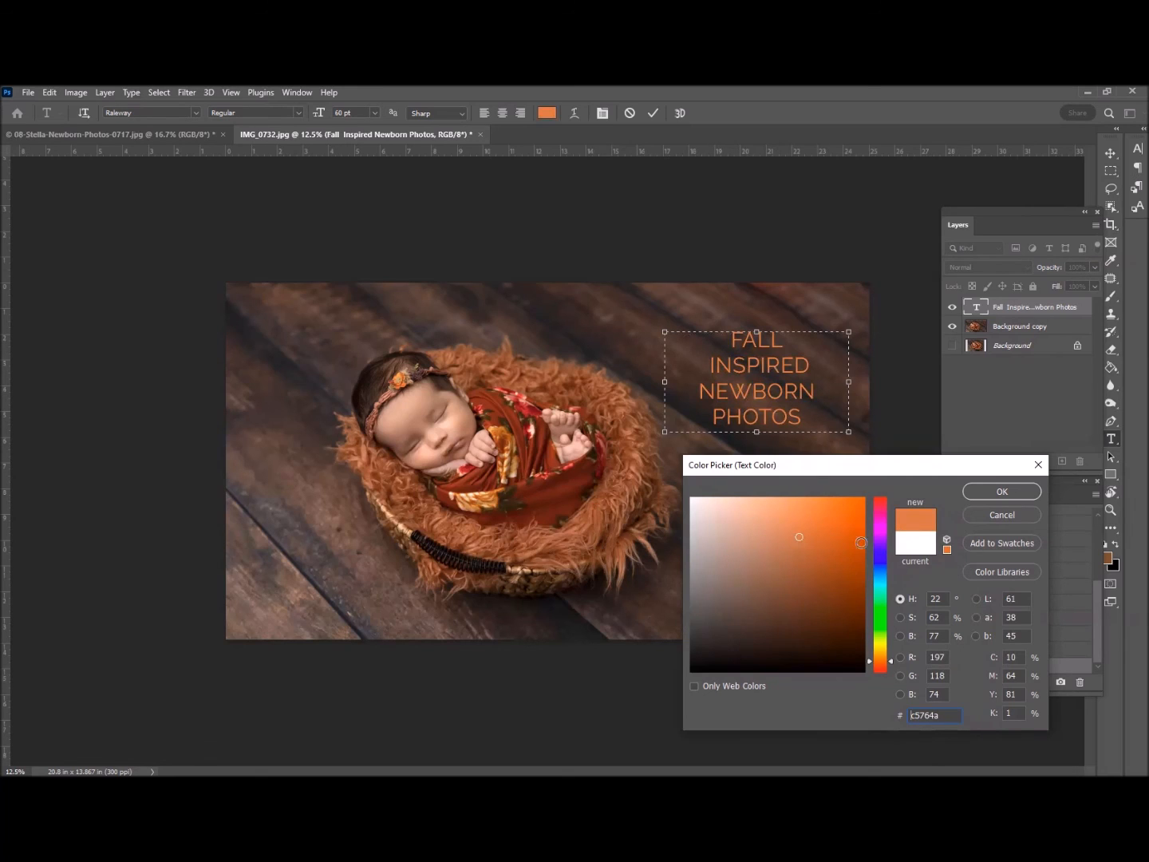
{"action": "left_click", "coordinate": [1019, 493]}
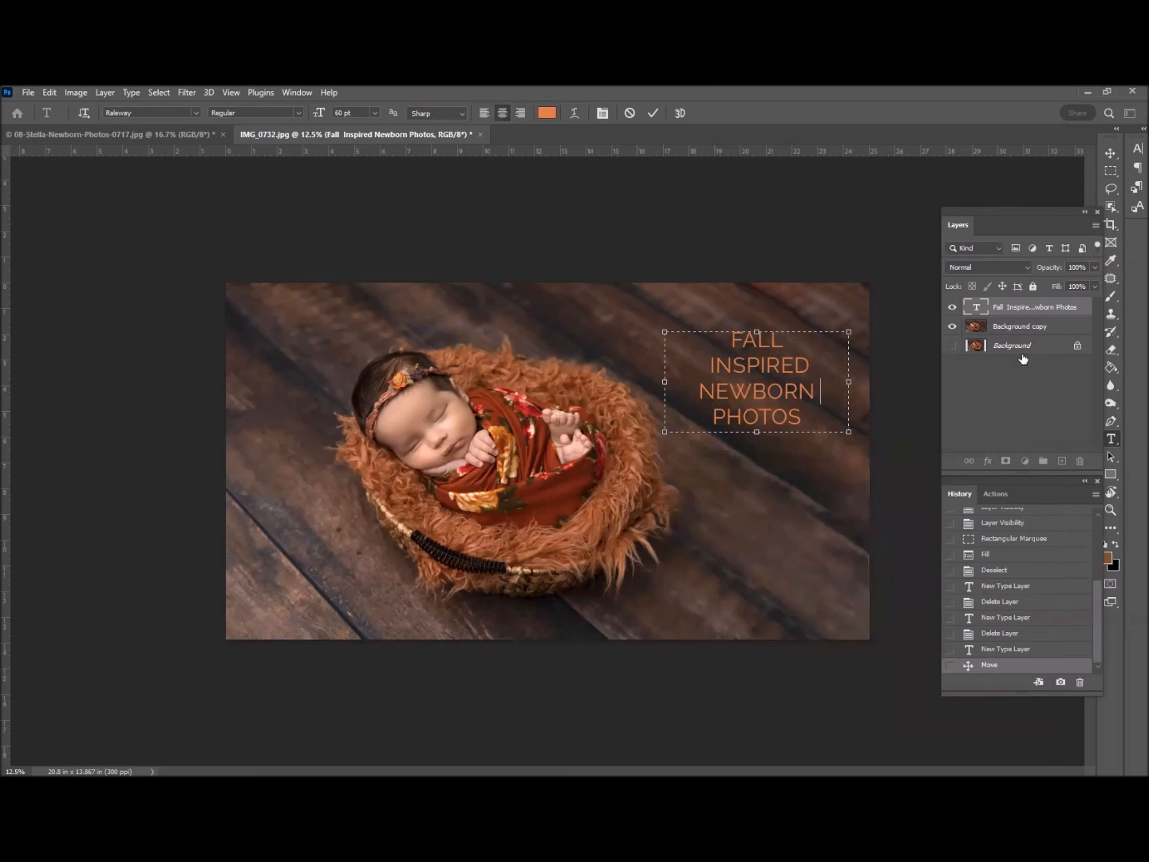
{"action": "left_click", "coordinate": [1054, 311]}
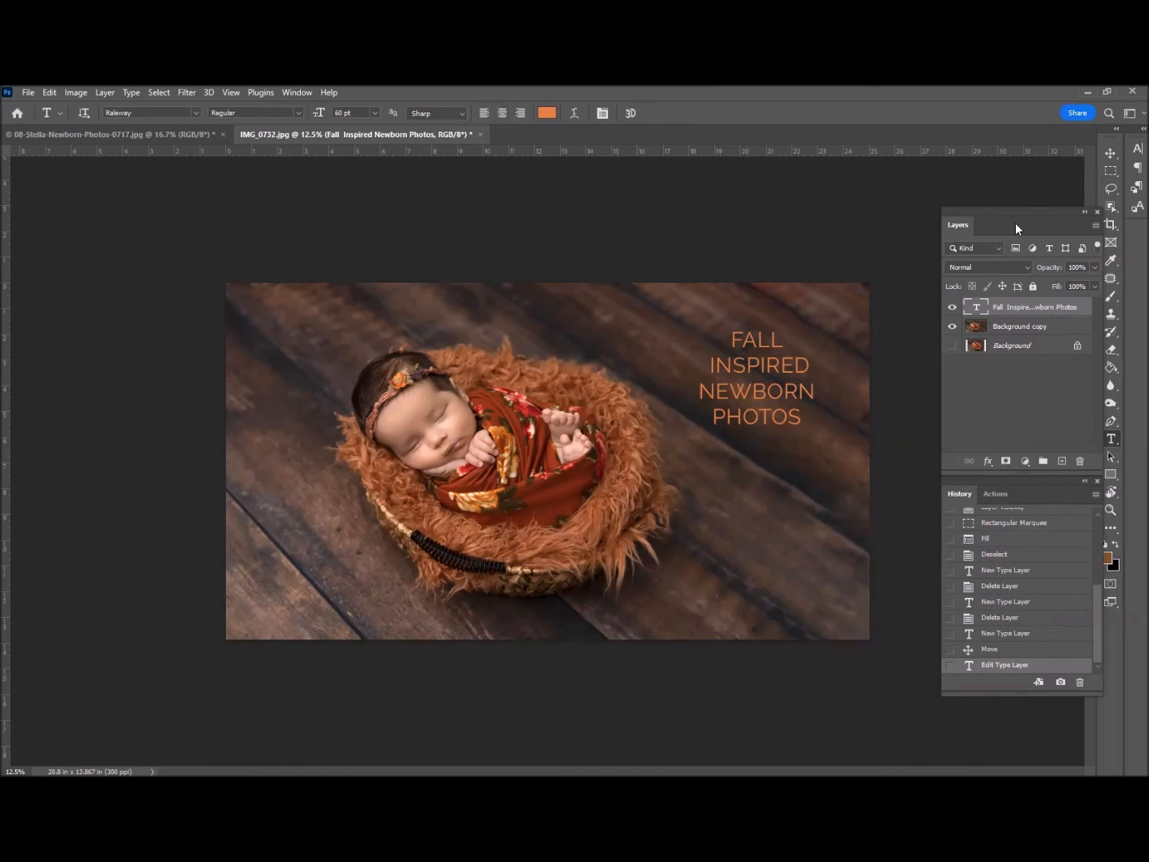
Reposition the orange text slightly lower on the wood beside the basket with the Move tool
{"action": "key", "text": "v"}
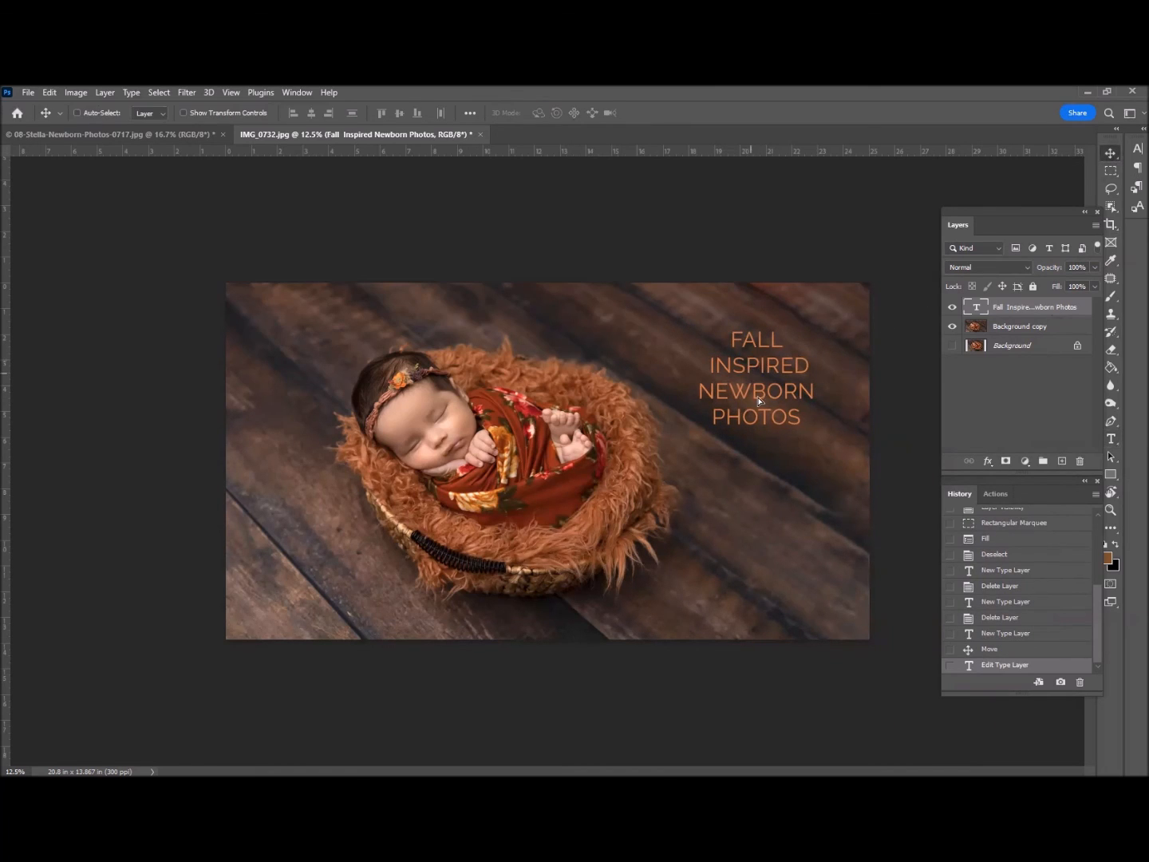
{"action": "left_click_drag", "start_coordinate": [752, 380], "coordinate": [759, 444]}
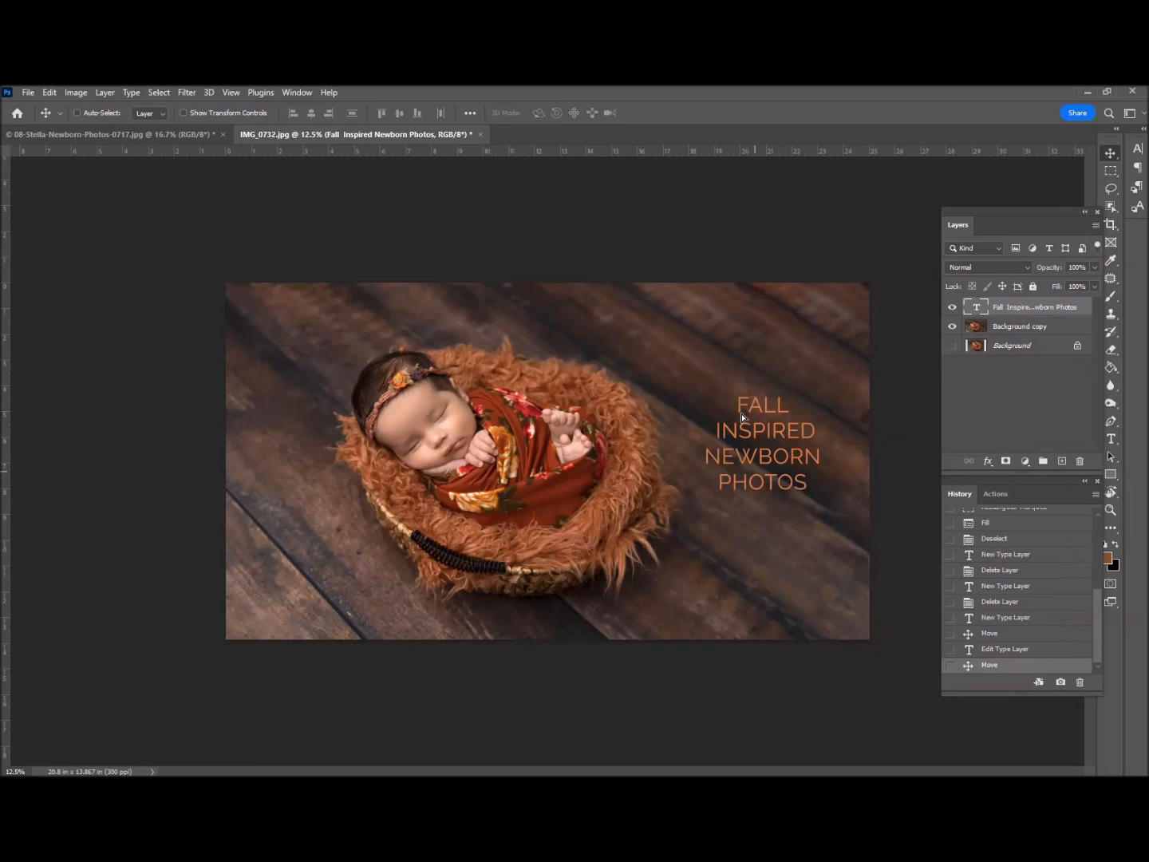
{"action": "left_click_drag", "start_coordinate": [752, 426], "coordinate": [749, 383]}
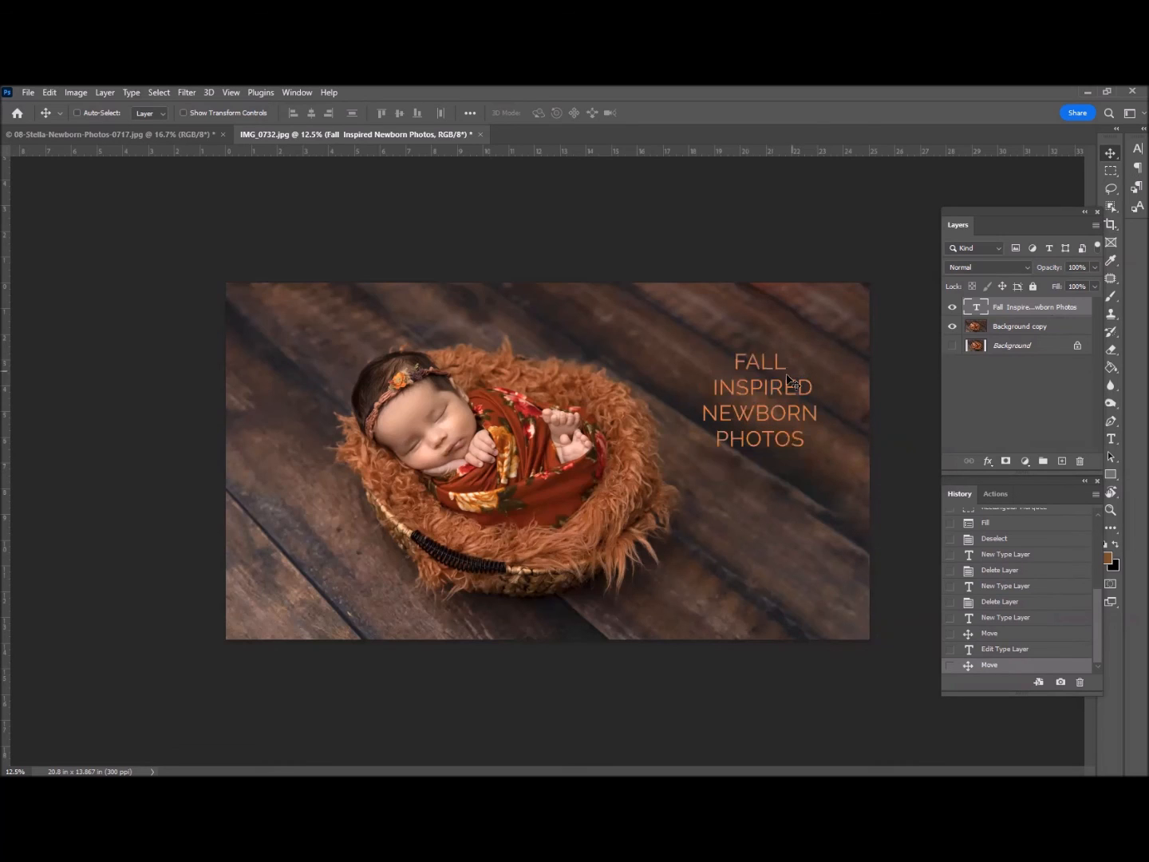